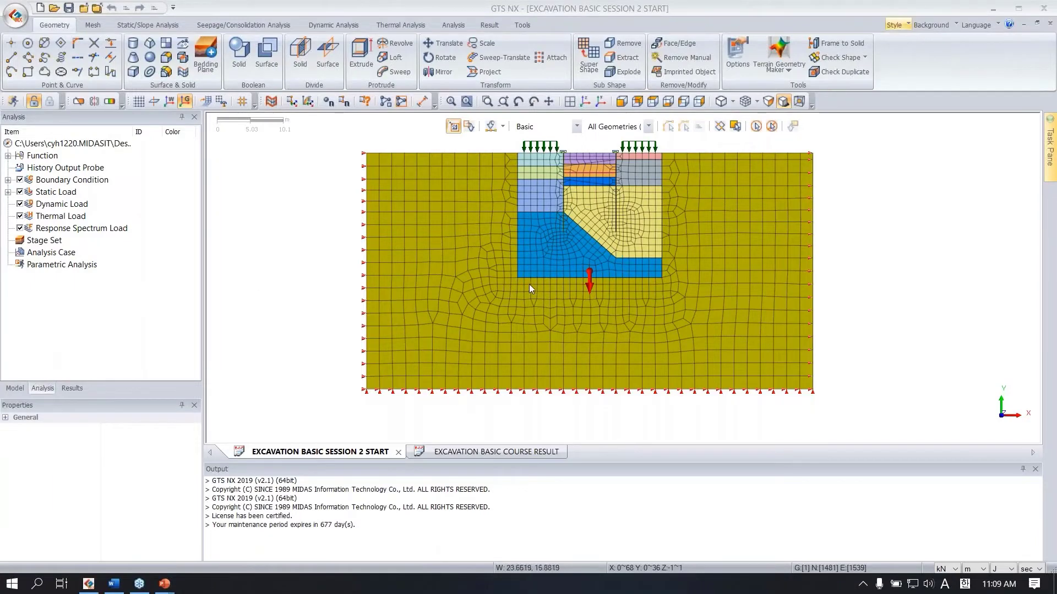
Step: Examine the general functions INITIAL, EX1, EX2 and FEL in the analysis data, then collapse the function list
scroll(576, 216, up, 1)
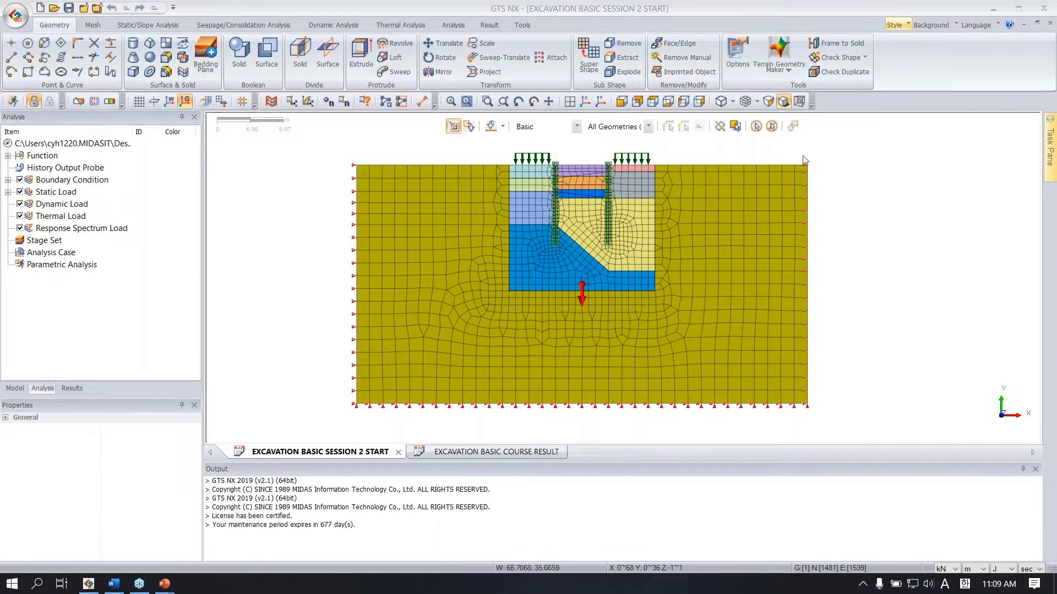
click(46, 157)
double_click(46, 156)
double_click(55, 156)
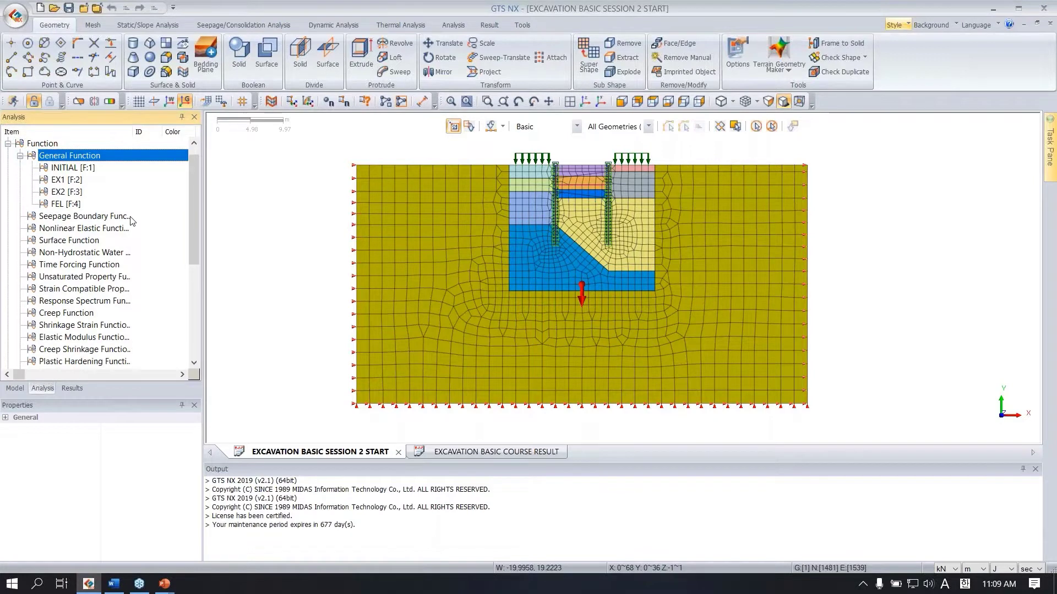
click(78, 168)
click(73, 180)
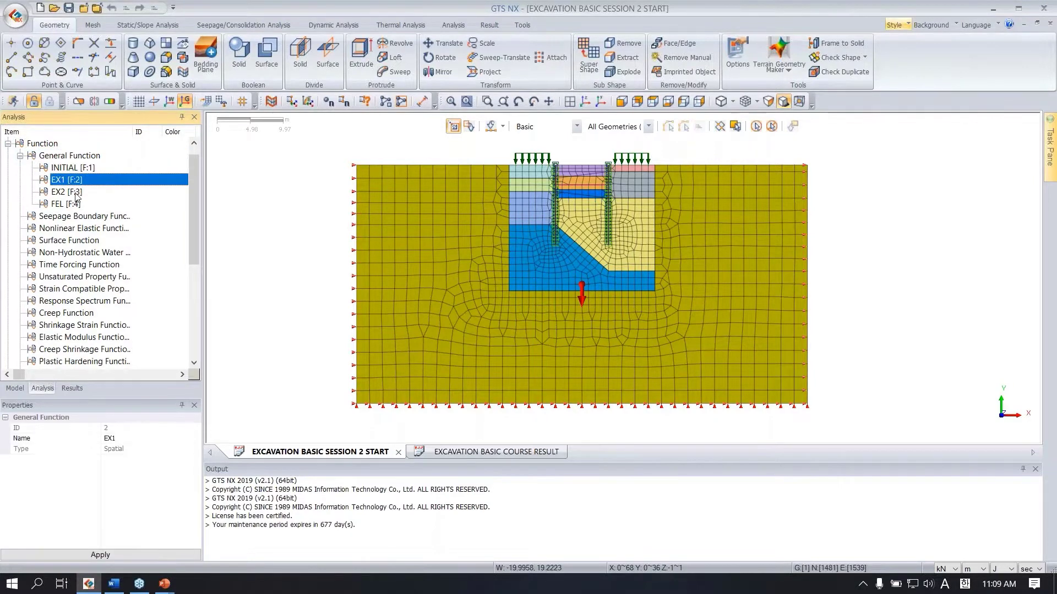
click(75, 193)
click(77, 205)
key(Up)
key(Up)
key(Up)
key(Down)
key(Down)
click(75, 205)
click(73, 180)
click(74, 169)
click(72, 192)
click(74, 205)
click(72, 193)
click(73, 180)
click(73, 168)
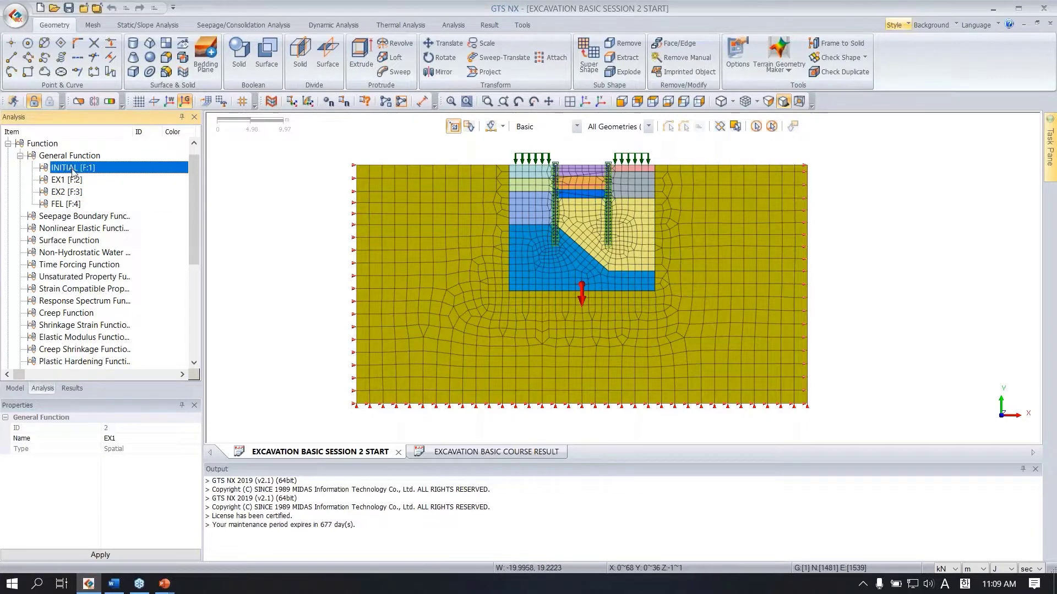
click(71, 157)
click(20, 156)
click(20, 156)
click(20, 157)
click(9, 143)
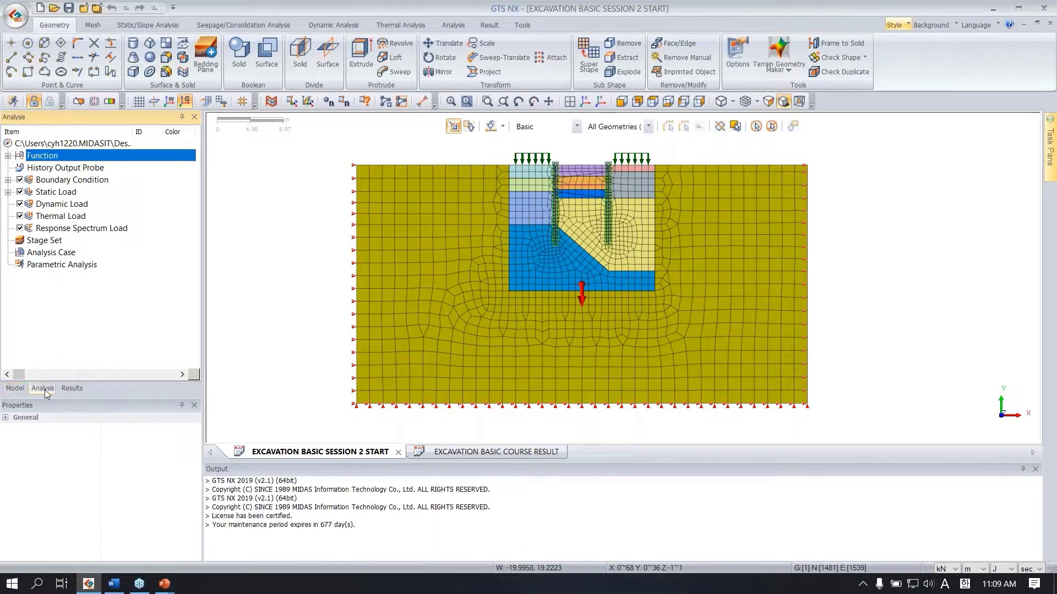
Step: Add a construction stage set named Construction Stage Set-1 with the stage type Stress
click(33, 241)
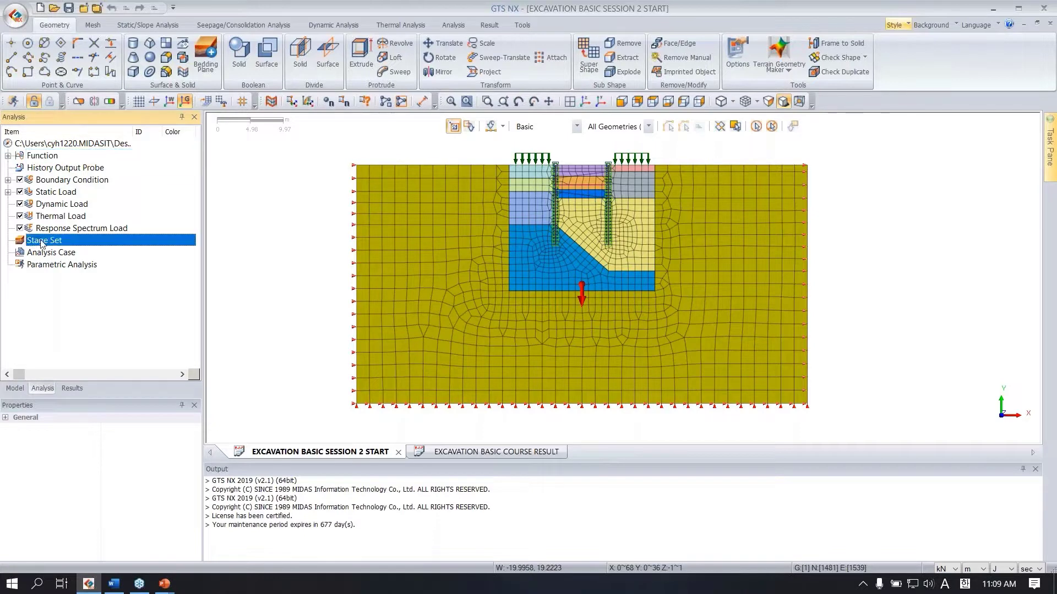
click(57, 255)
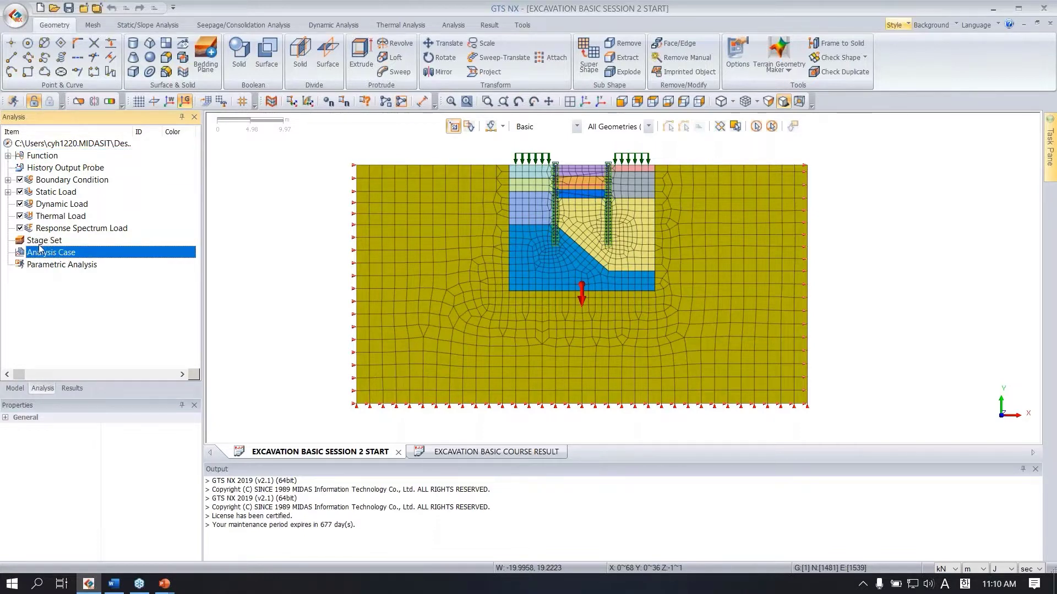
click(47, 244)
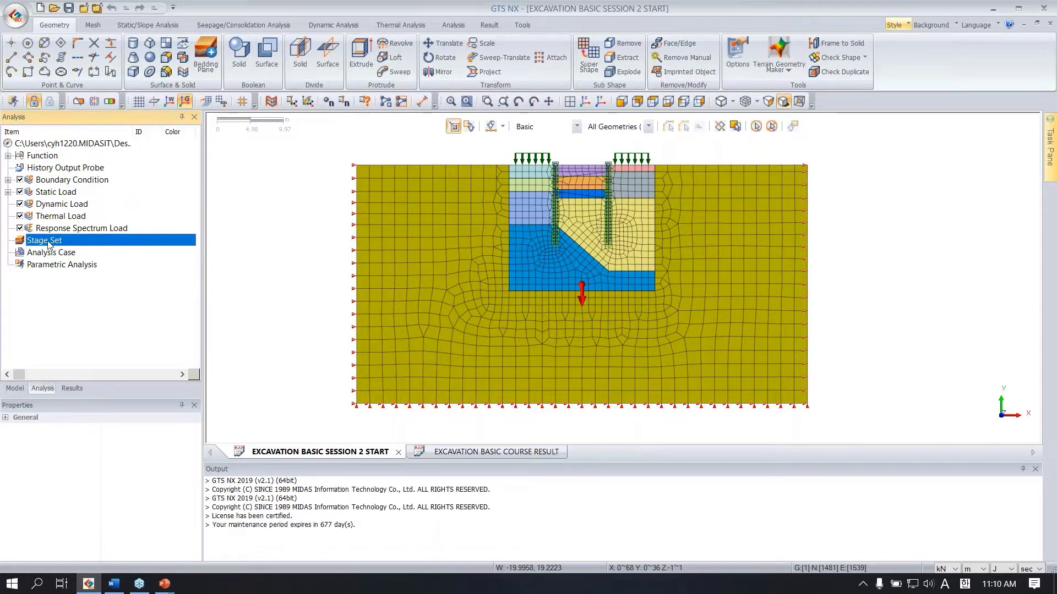
right_click(49, 244)
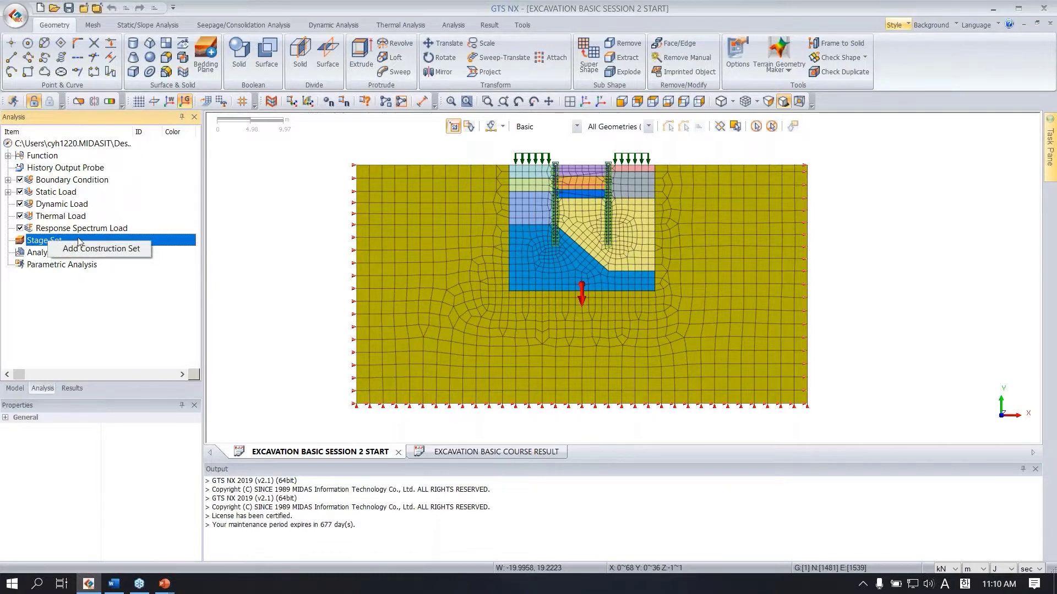
click(125, 248)
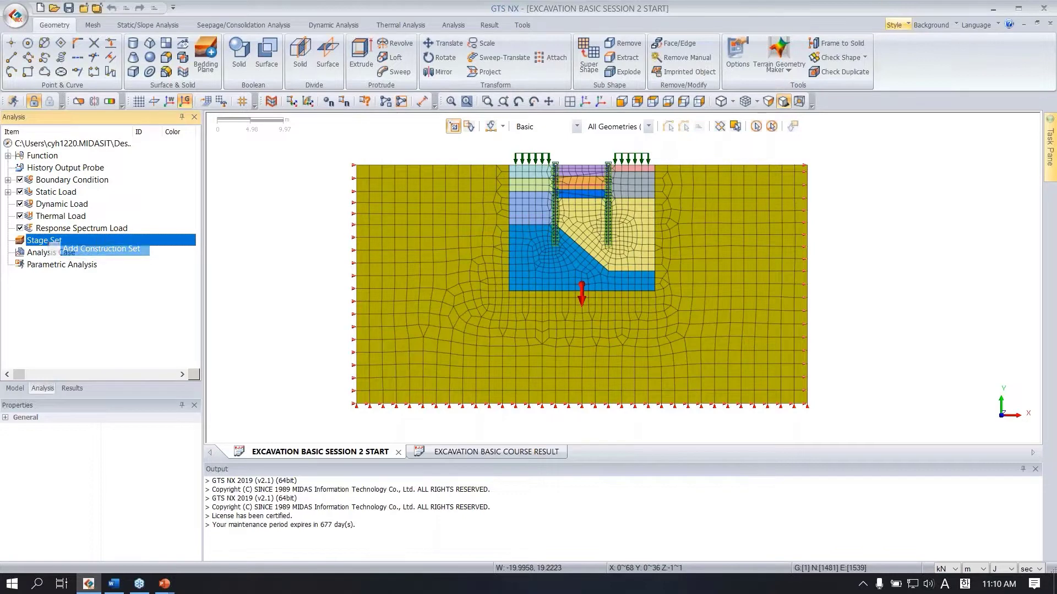
drag(146, 118, 147, 164)
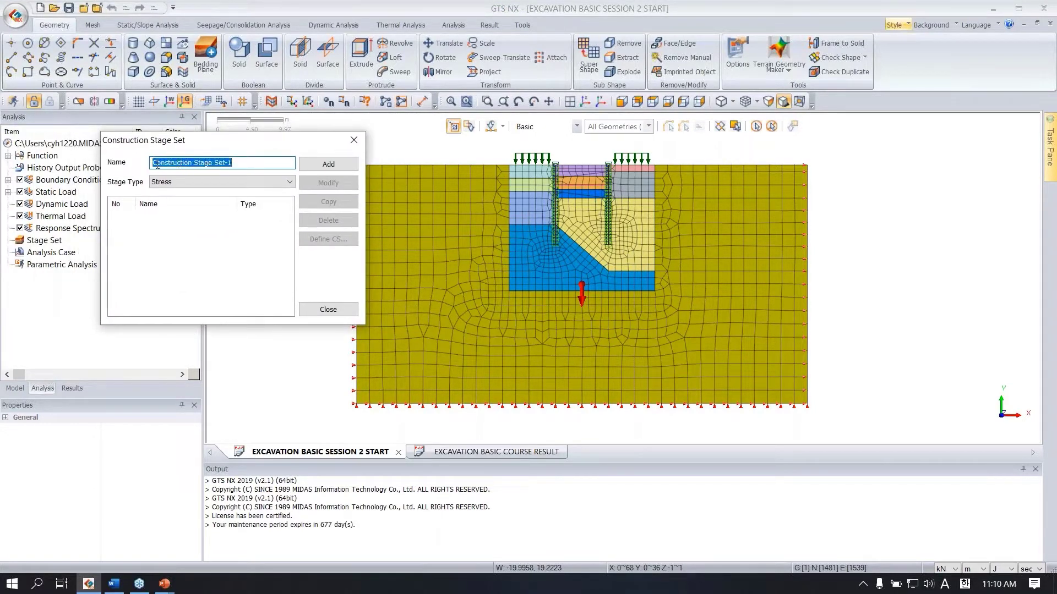
click(225, 182)
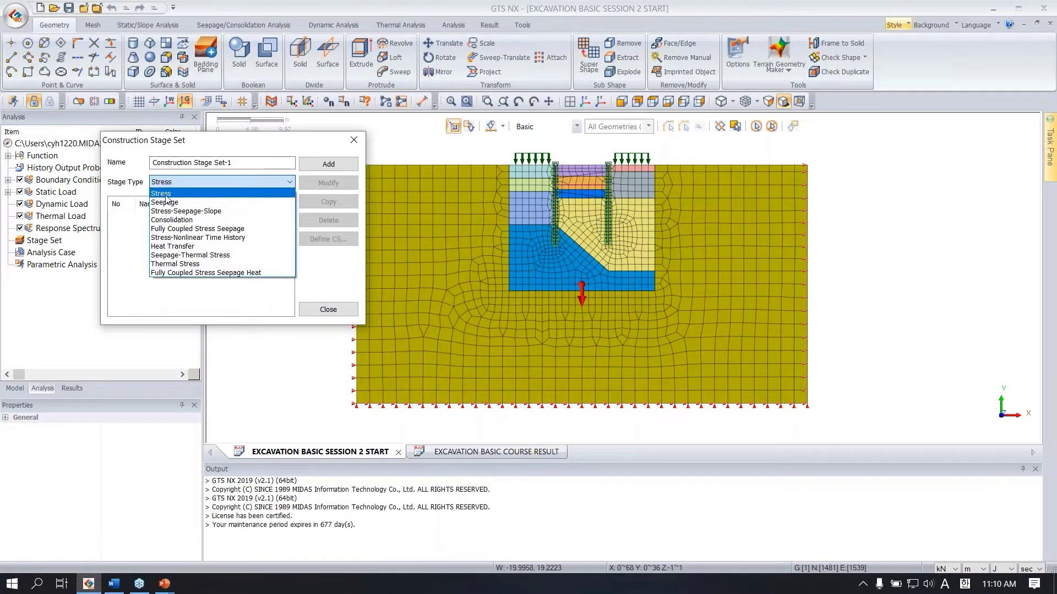
click(165, 196)
click(328, 164)
drag(238, 145, 321, 127)
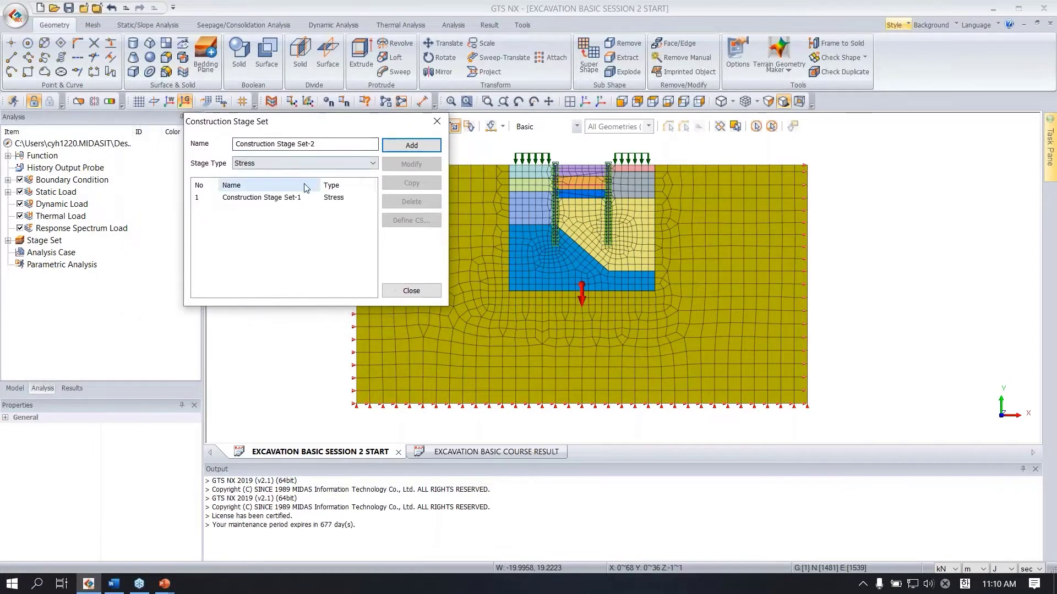
click(253, 199)
double_click(280, 202)
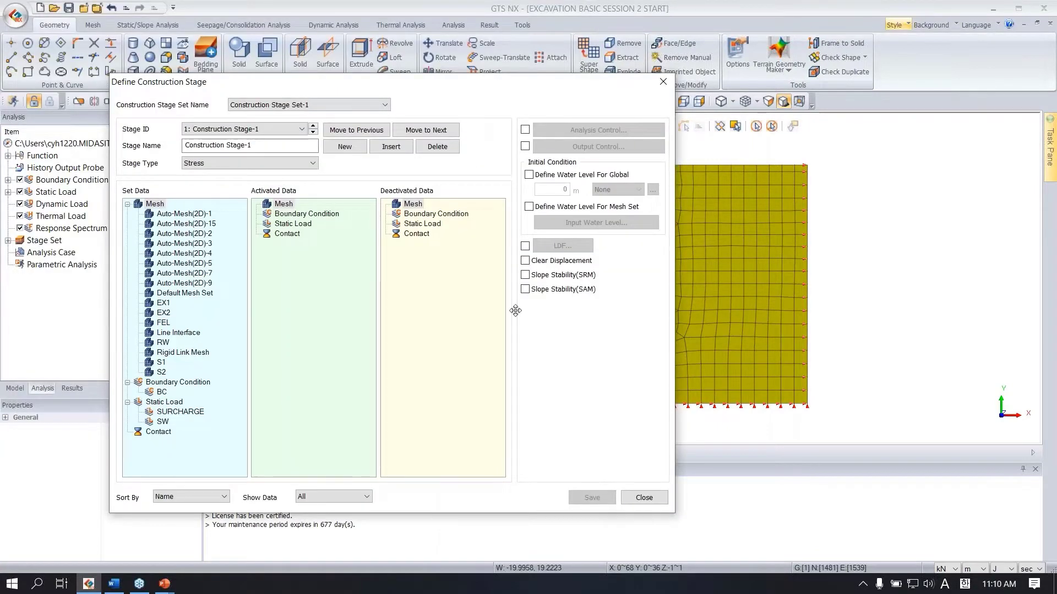
click(641, 498)
key(Escape)
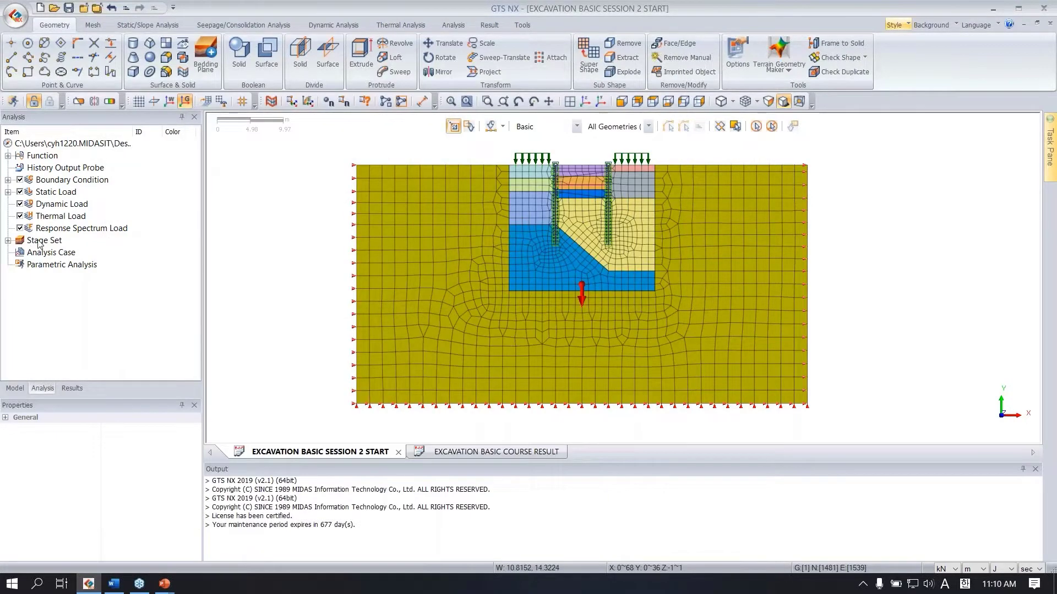
Step: Open Construction Stage-1 of Construction Stage Set-1 for editing, keeping the model visible beside the dialog
double_click(40, 242)
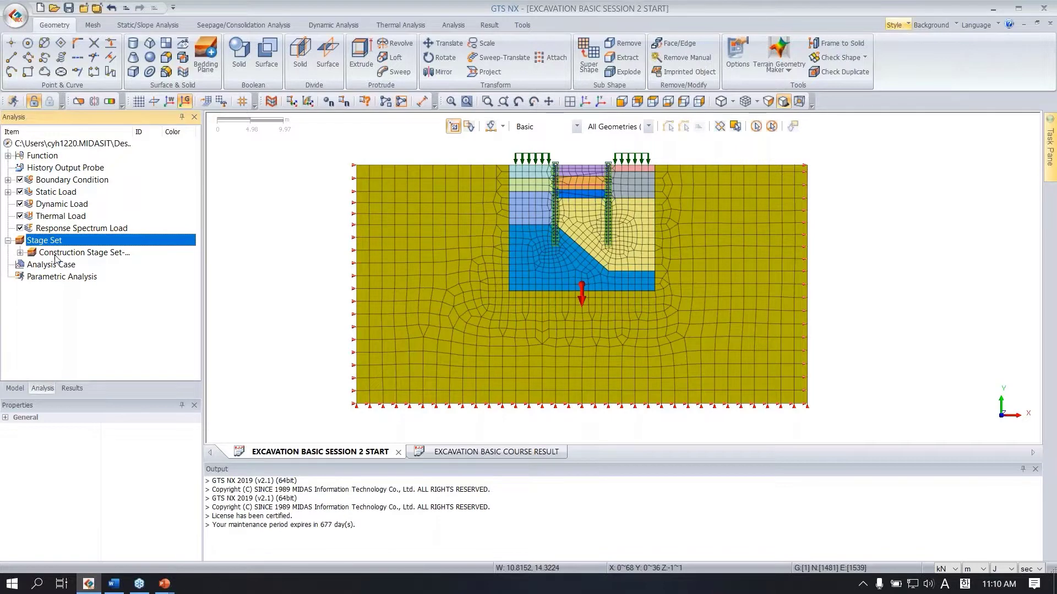
double_click(99, 254)
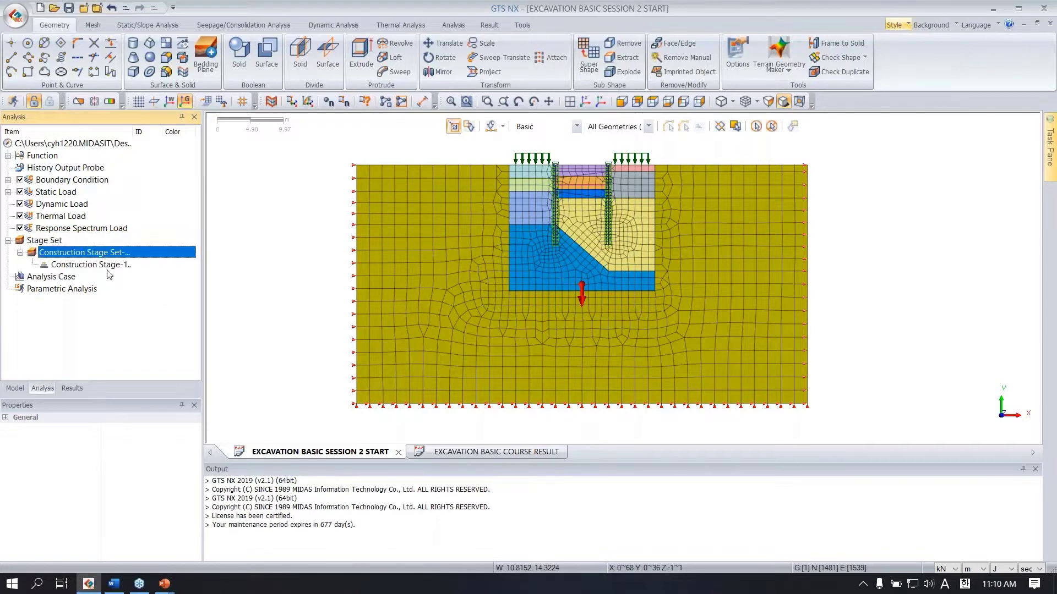
click(69, 266)
right_click(68, 267)
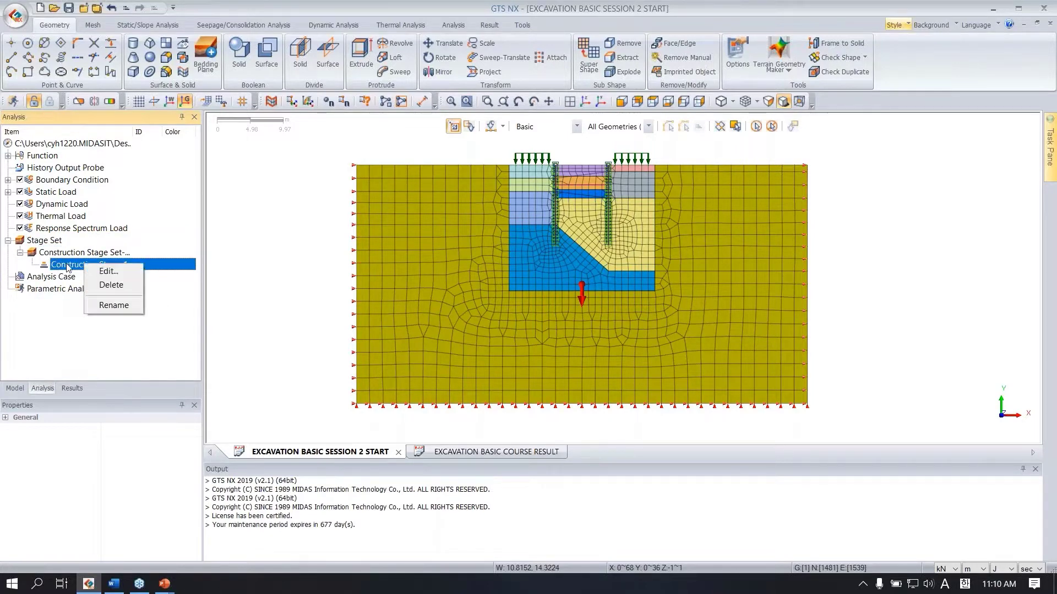
click(108, 271)
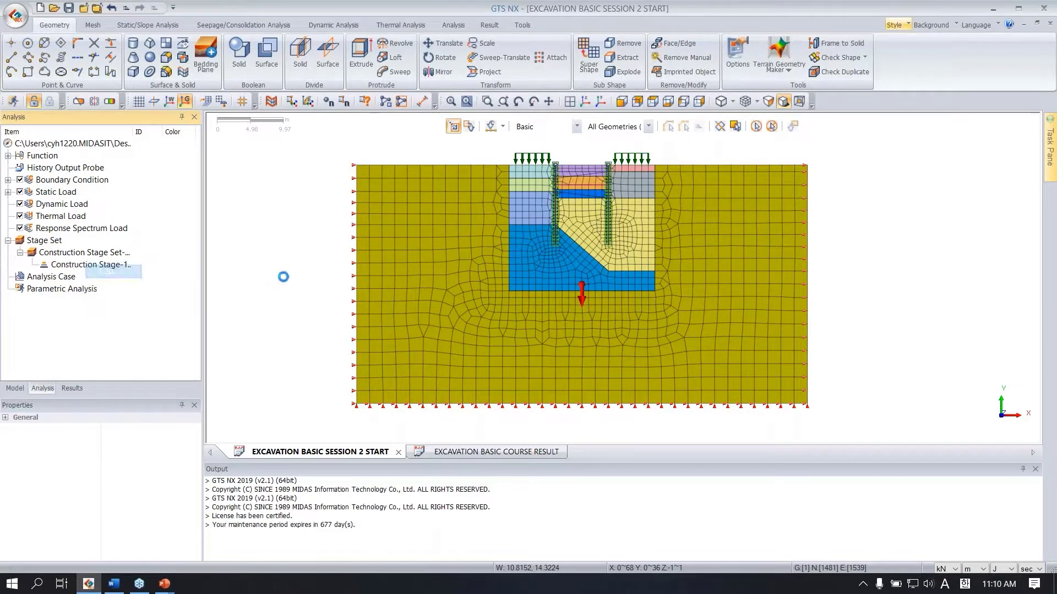
drag(334, 132, 337, 51)
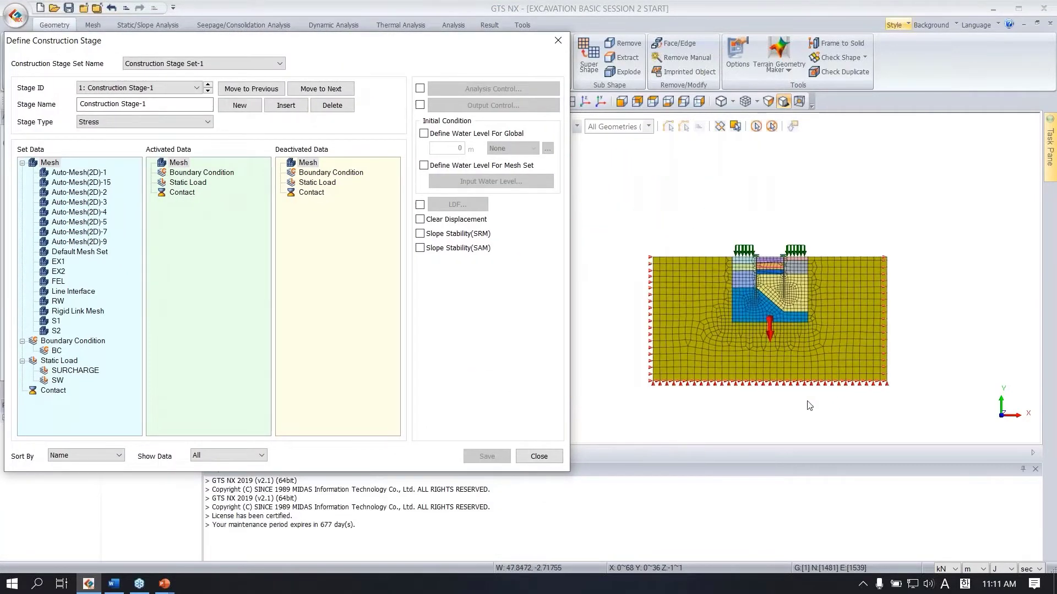
scroll(809, 405, up, 2)
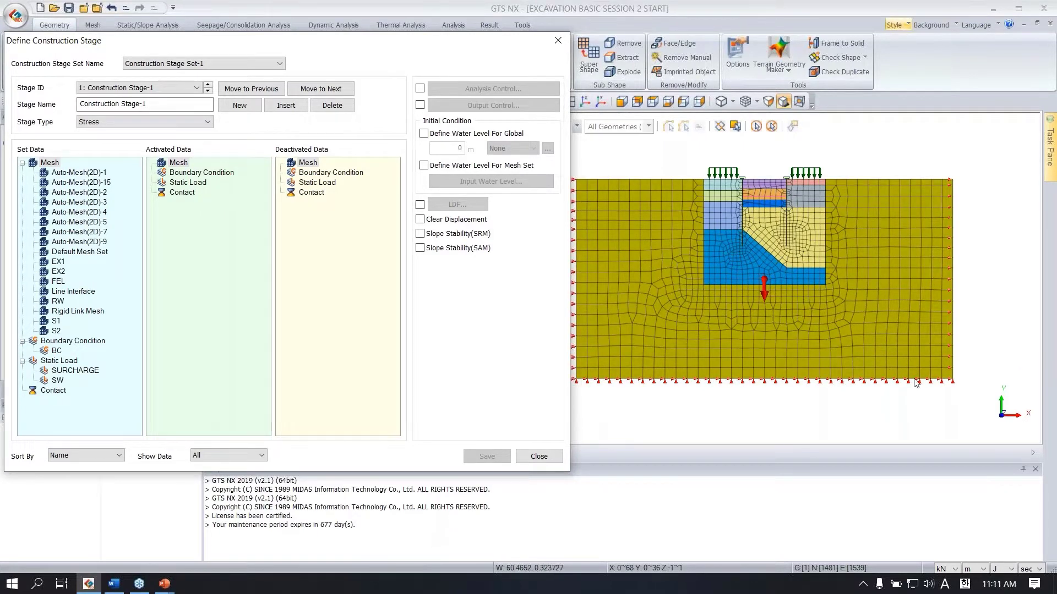
scroll(889, 368, down, 2)
scroll(718, 358, up, 2)
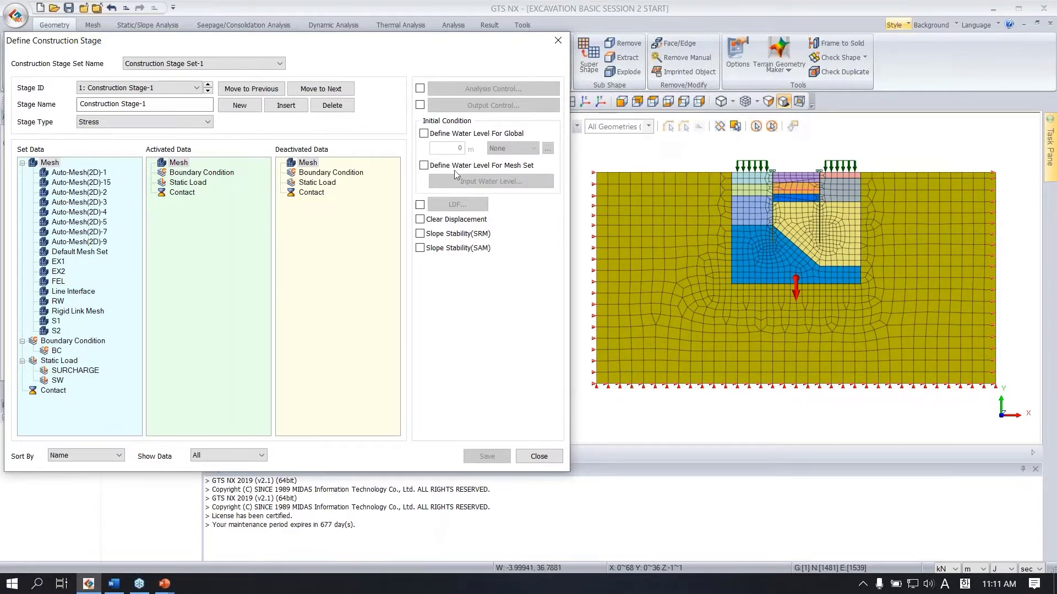
Step: Show only activated data and activate the mesh sets from Auto-Mesh(2D)-1 through FEL plus Rigid Link Mesh in the first stage
click(227, 456)
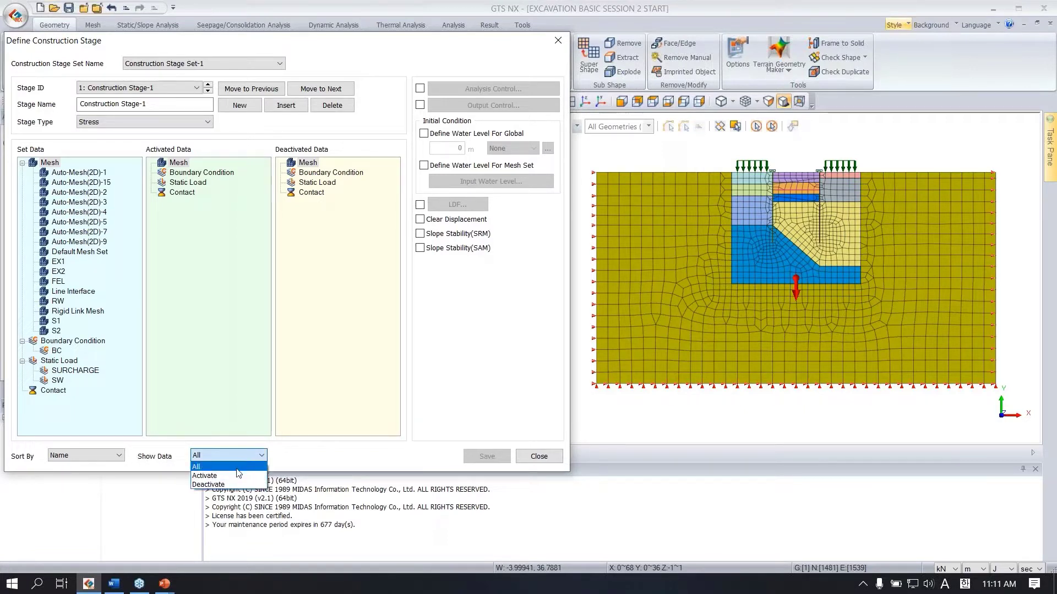
click(205, 476)
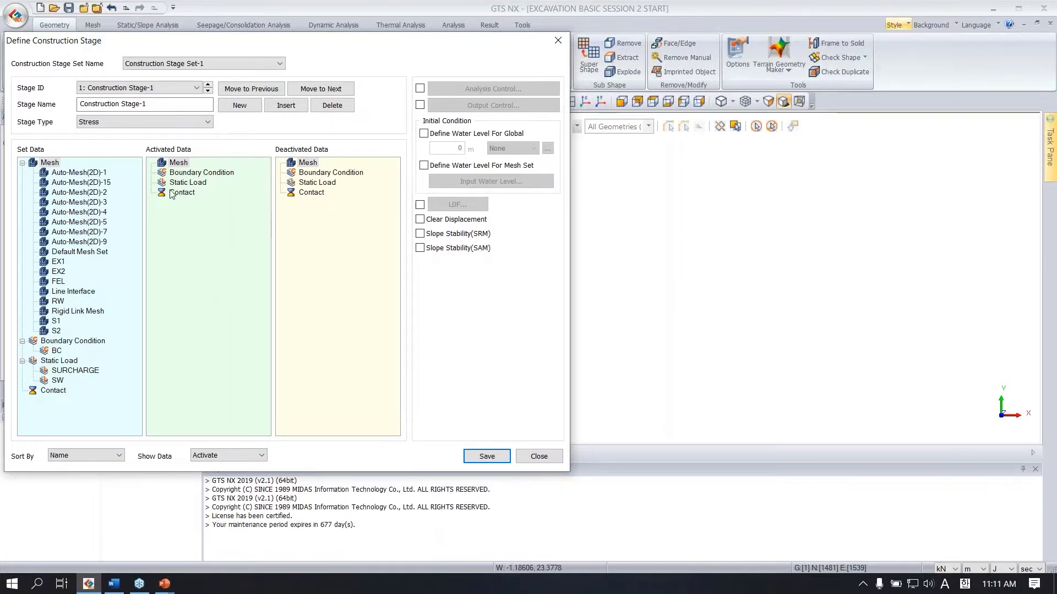
click(82, 174)
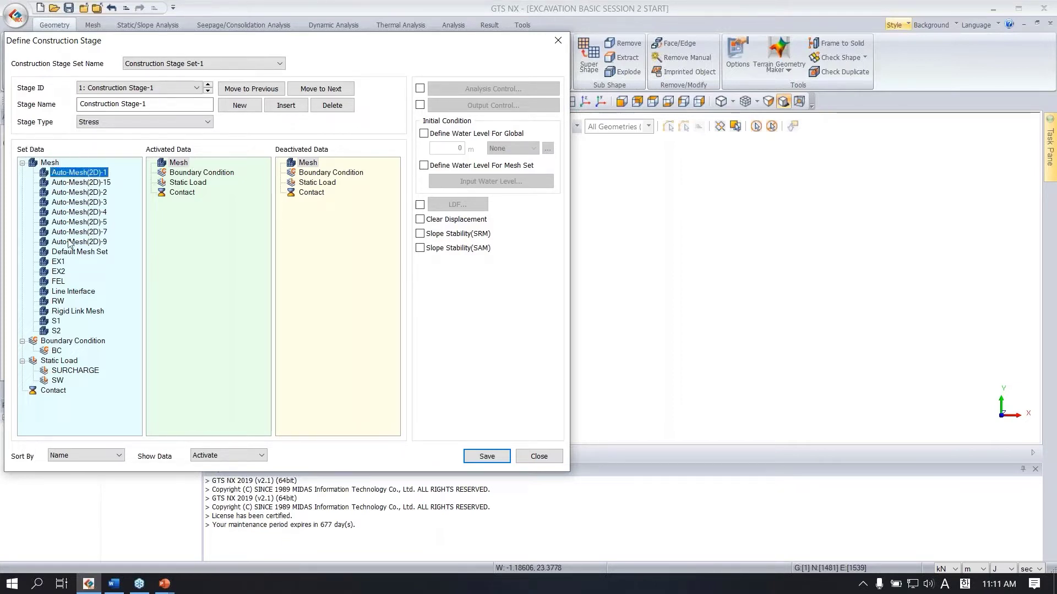
shift+click(55, 282)
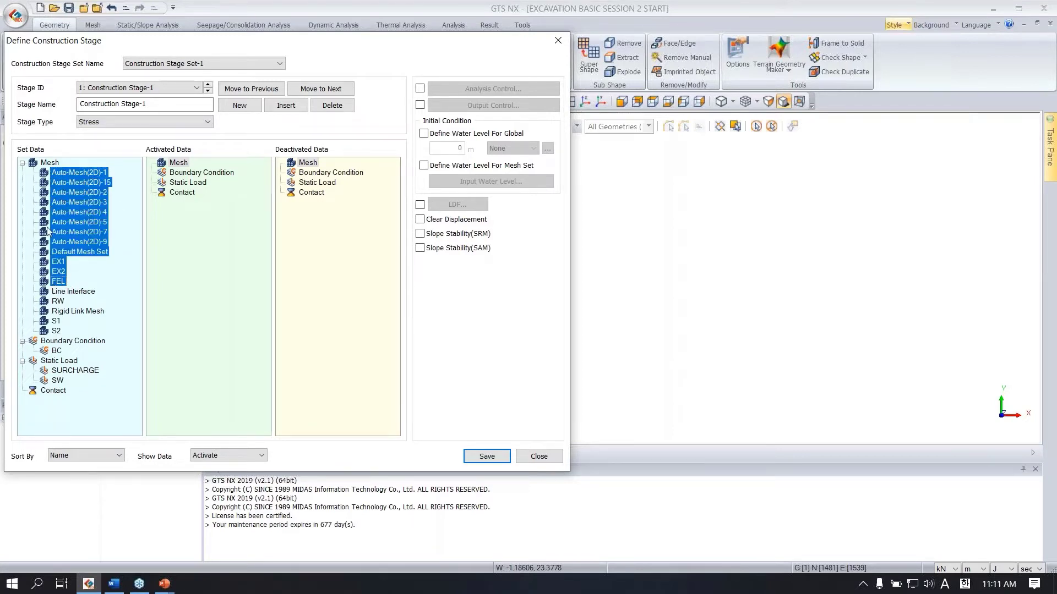
drag(80, 200, 204, 228)
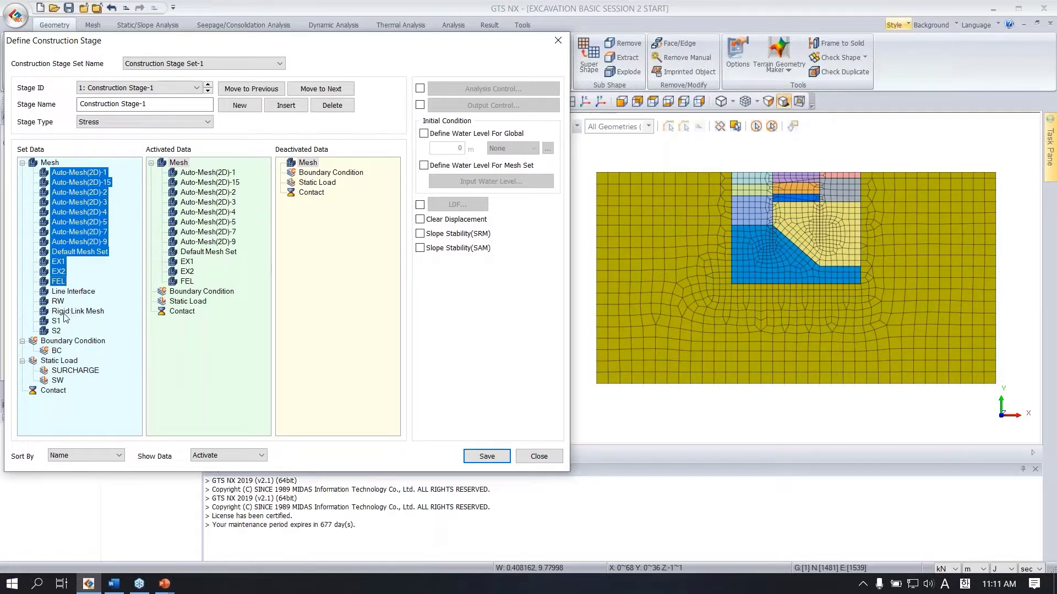
drag(70, 318, 211, 268)
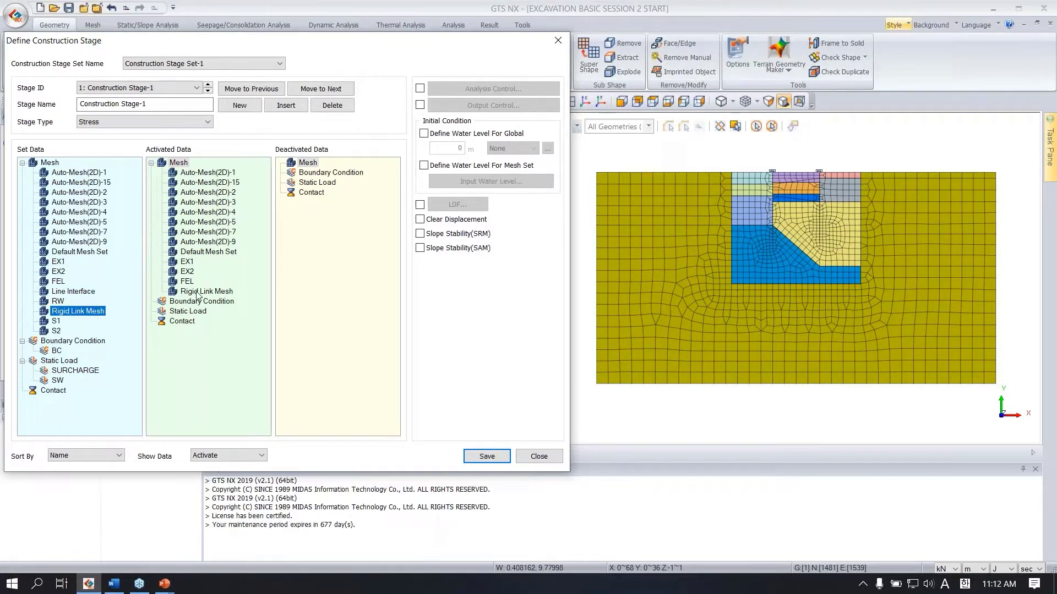
Step: Activate the BC boundary condition and the SW static load in the first construction stage
click(197, 174)
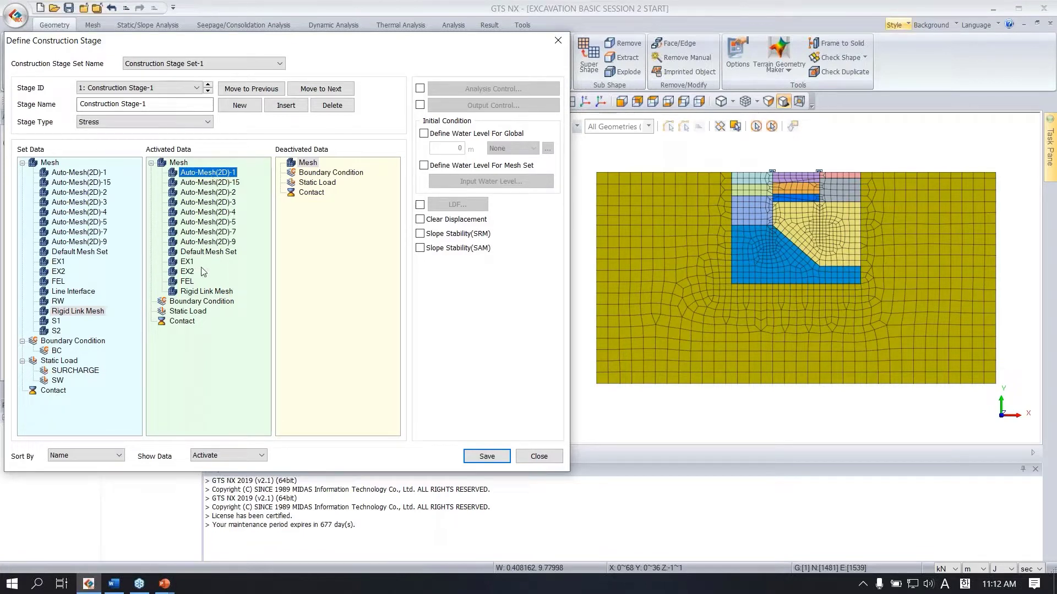
shift+click(191, 284)
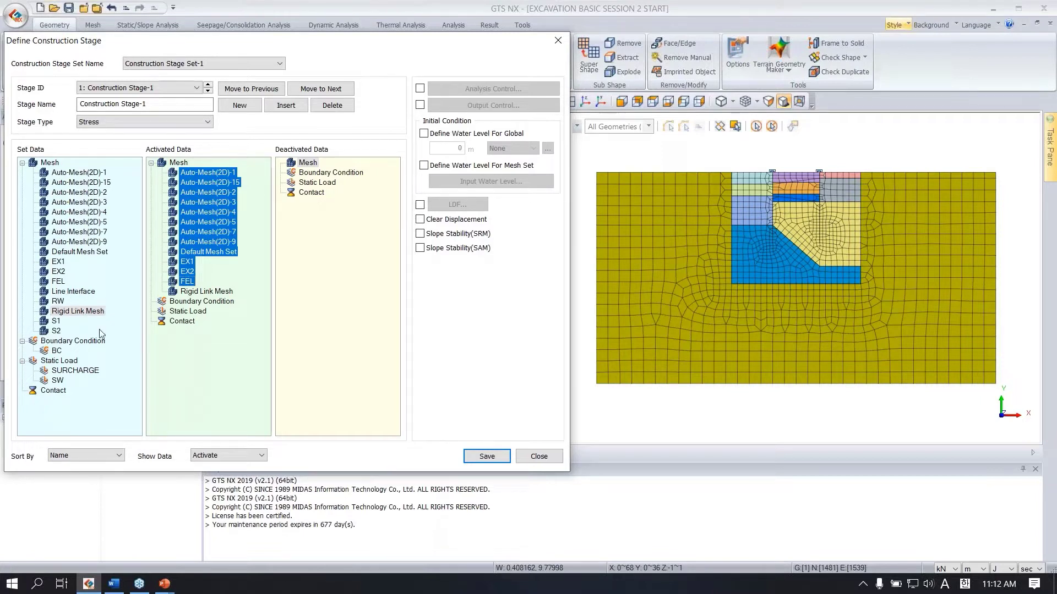
click(192, 303)
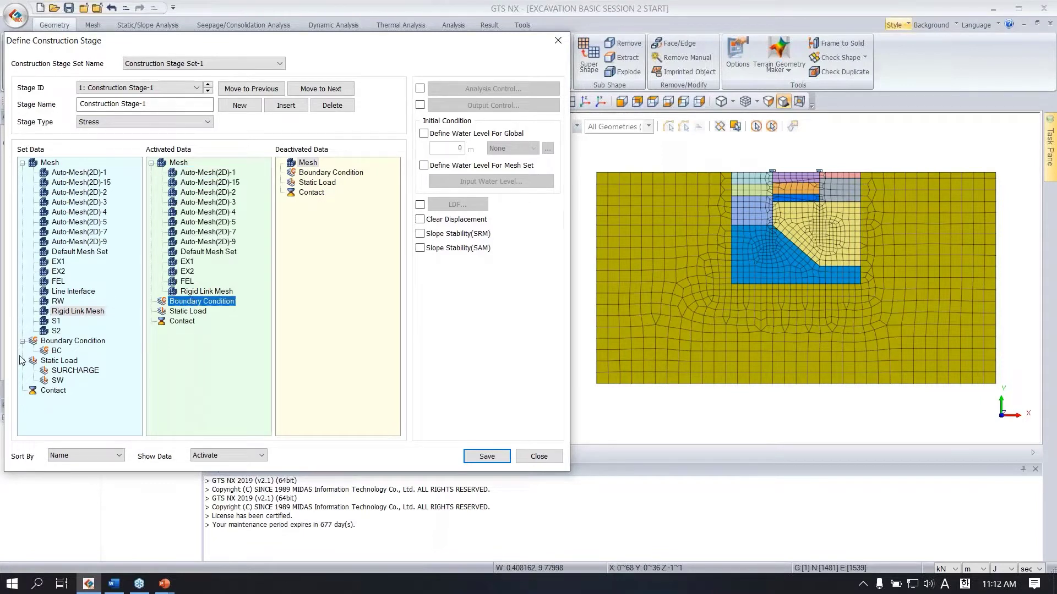
click(54, 353)
drag(53, 353, 203, 318)
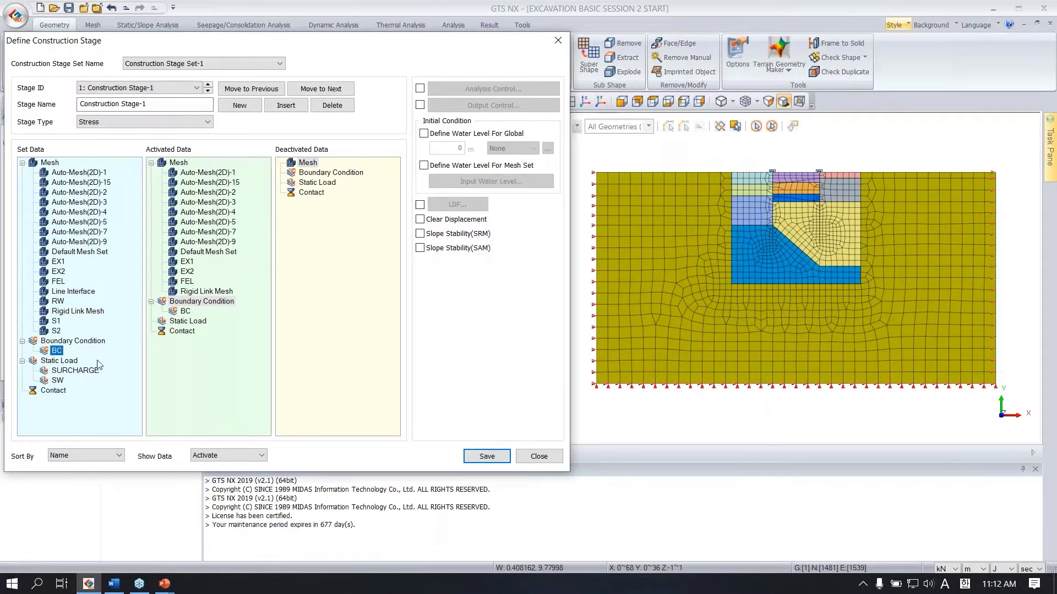
drag(58, 380, 203, 329)
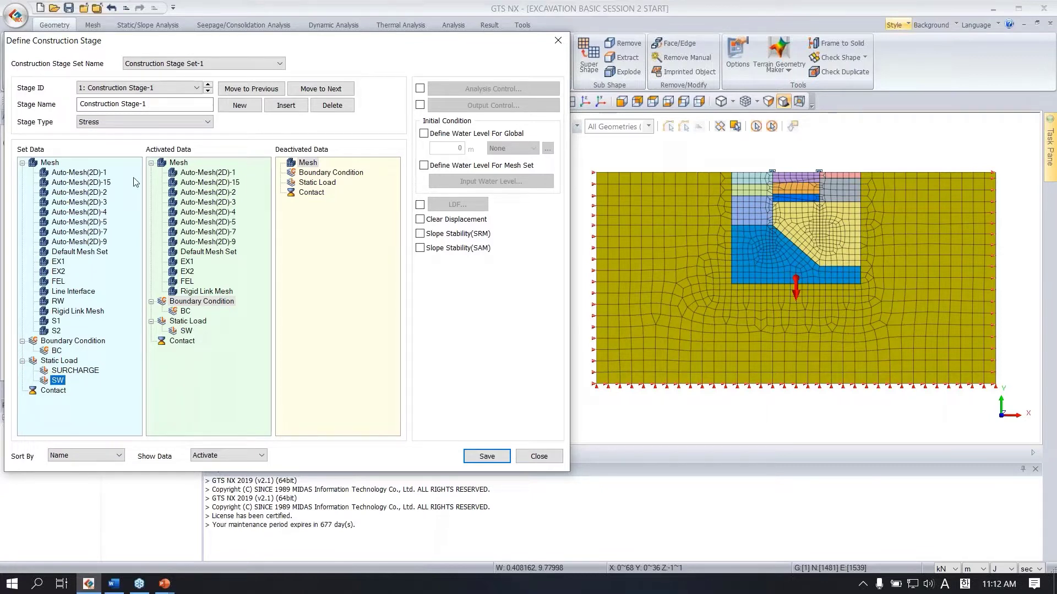
Step: Rename the first construction stage as INITIAL
click(164, 104)
drag(165, 104, 71, 102)
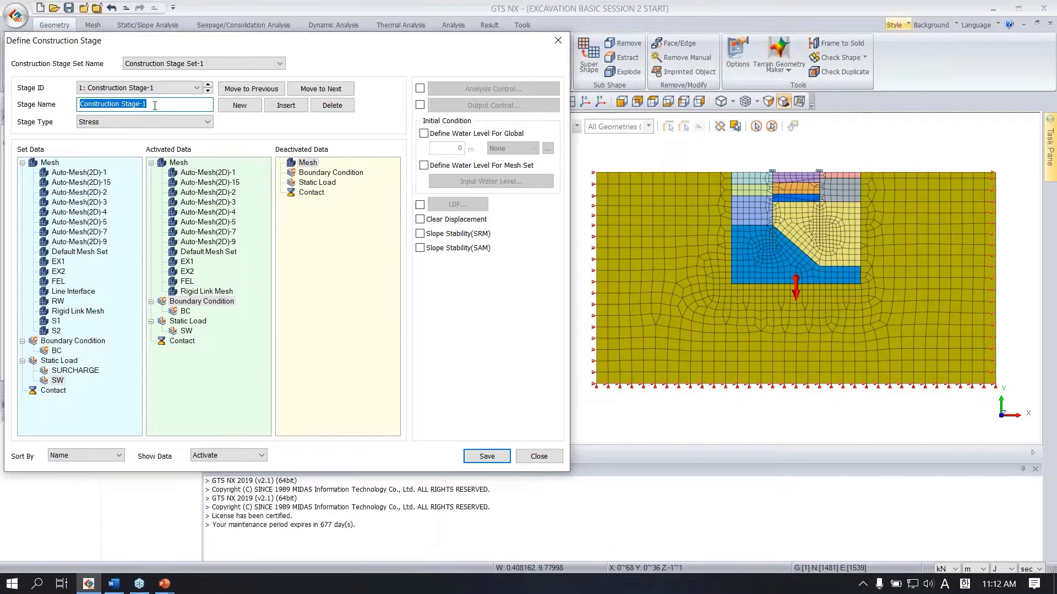
text(initi)
key(BackSpace)
key(BackSpace)
key(BackSpace)
key(BackSpace)
key(BackSpace)
key(Caps_Lock)
text(I)
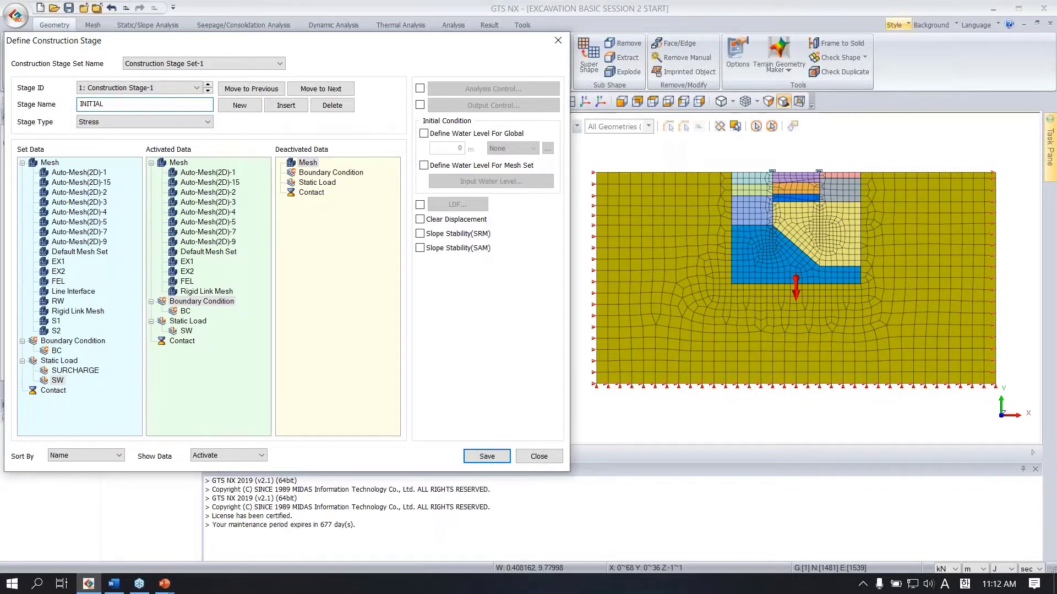
Step: For the INITIAL stage, turn on Clear Displacement and enable Analysis Control with undrained material behavior allowed
text(NITIAL)
click(420, 220)
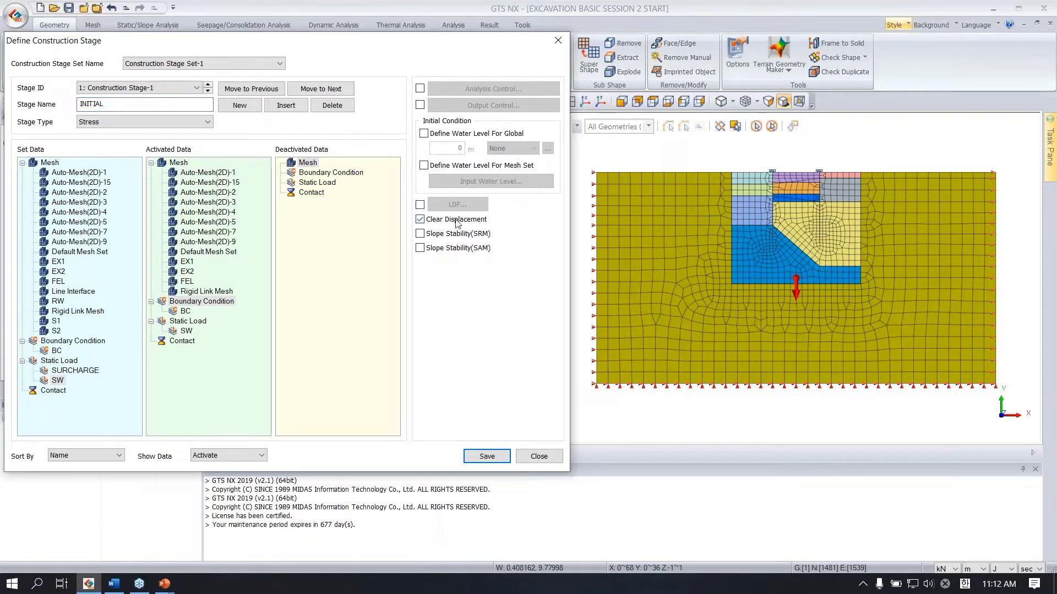
click(420, 89)
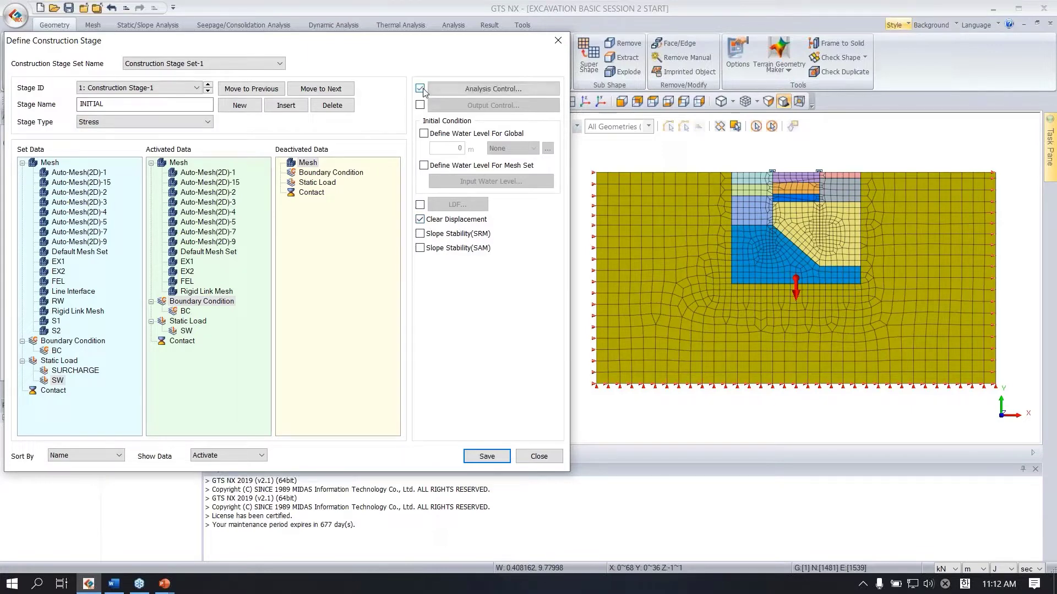
click(492, 93)
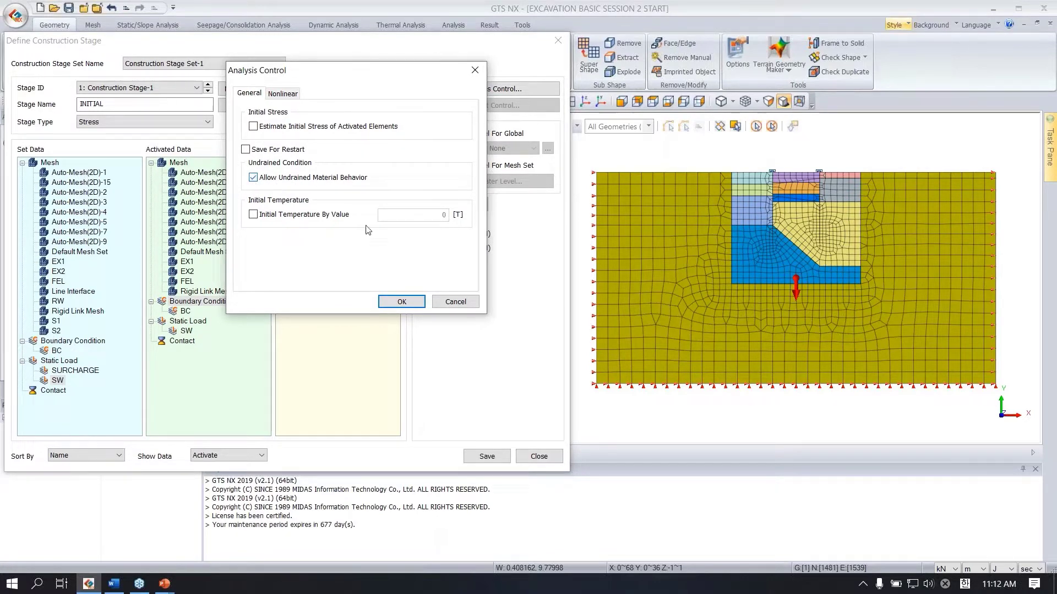
click(401, 301)
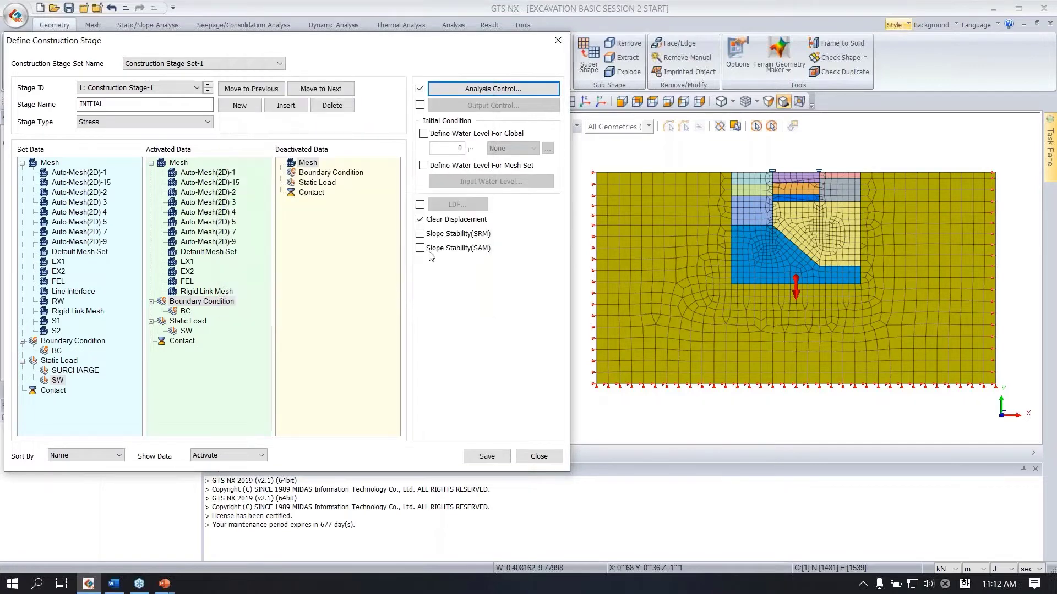
Step: Define the global water level of the INITIAL stage as 1 m with the INITIAL function and save the stage
click(423, 133)
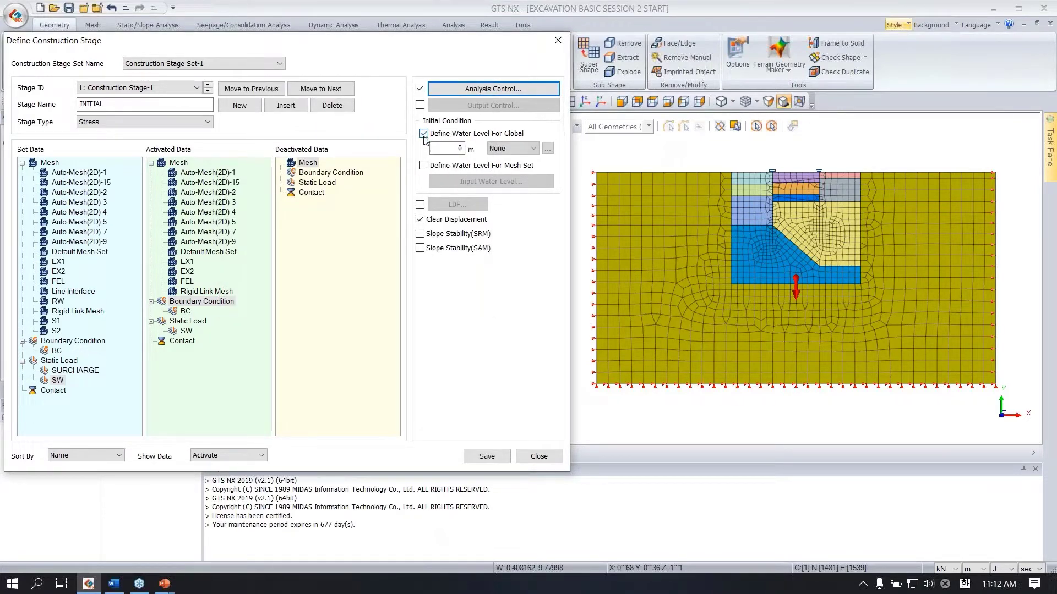
click(452, 149)
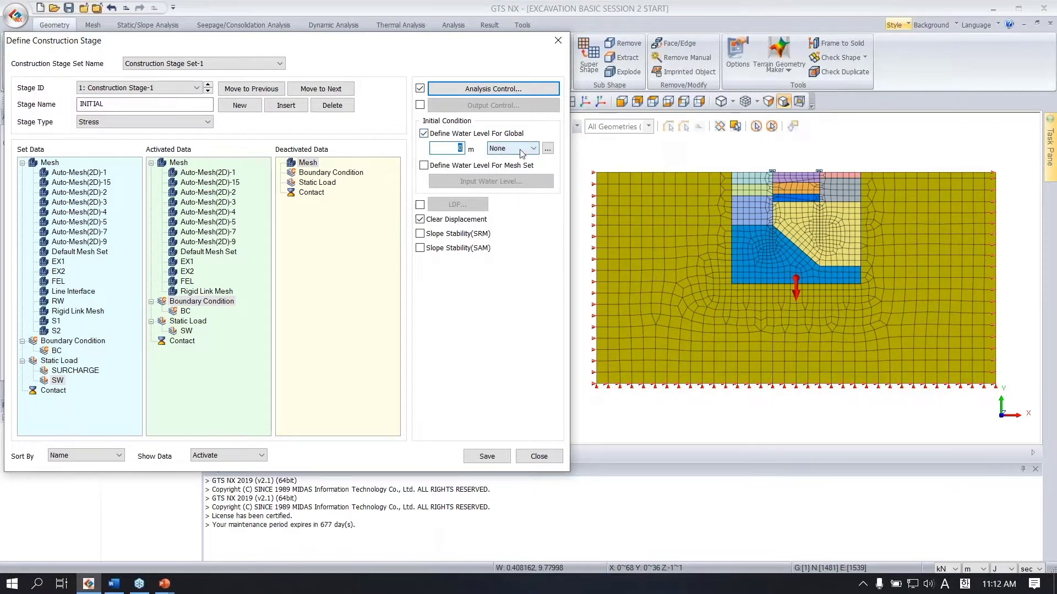
click(519, 149)
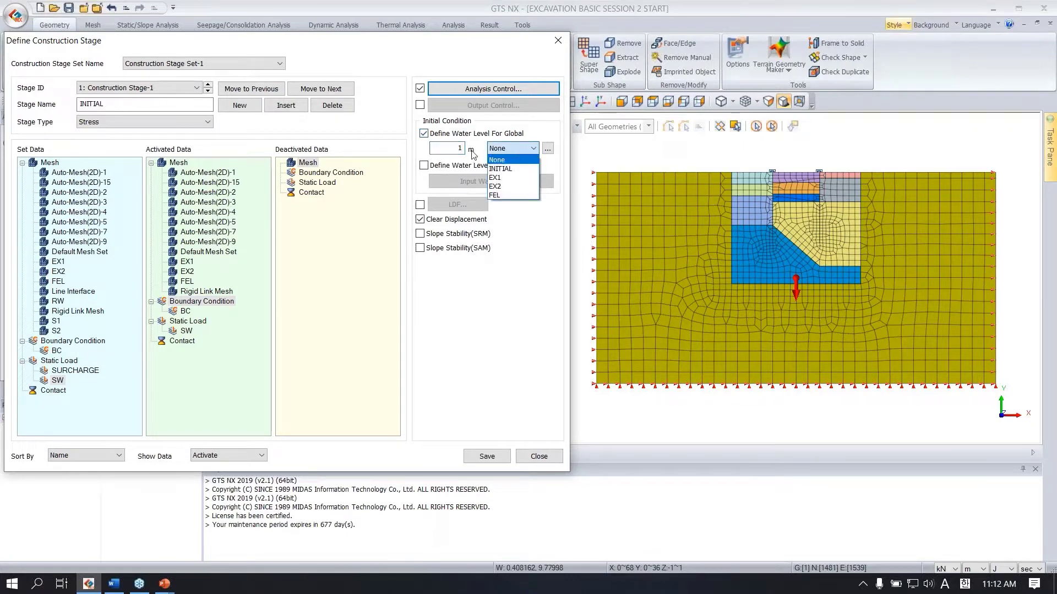
click(515, 169)
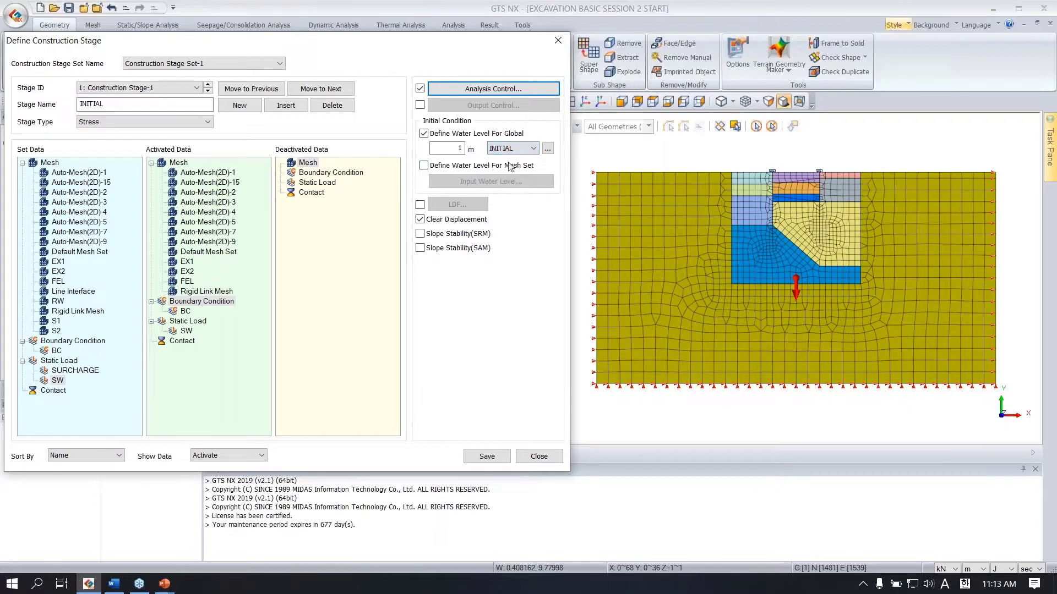
click(486, 456)
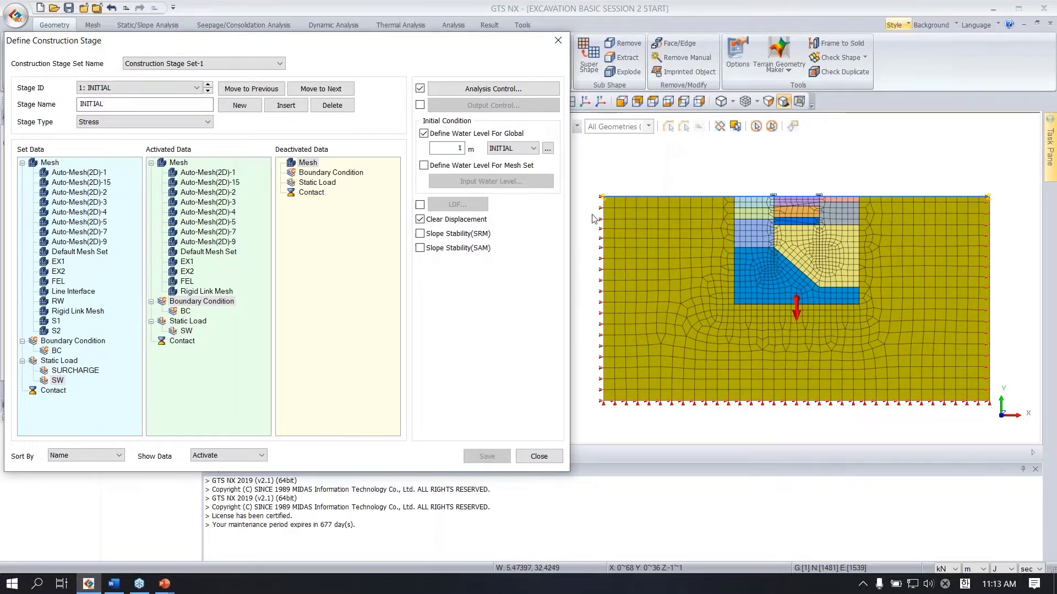
Step: Try a global water level value of 2 m in the INITIAL stage, save it and examine the water line's position
double_click(448, 148)
text(2)
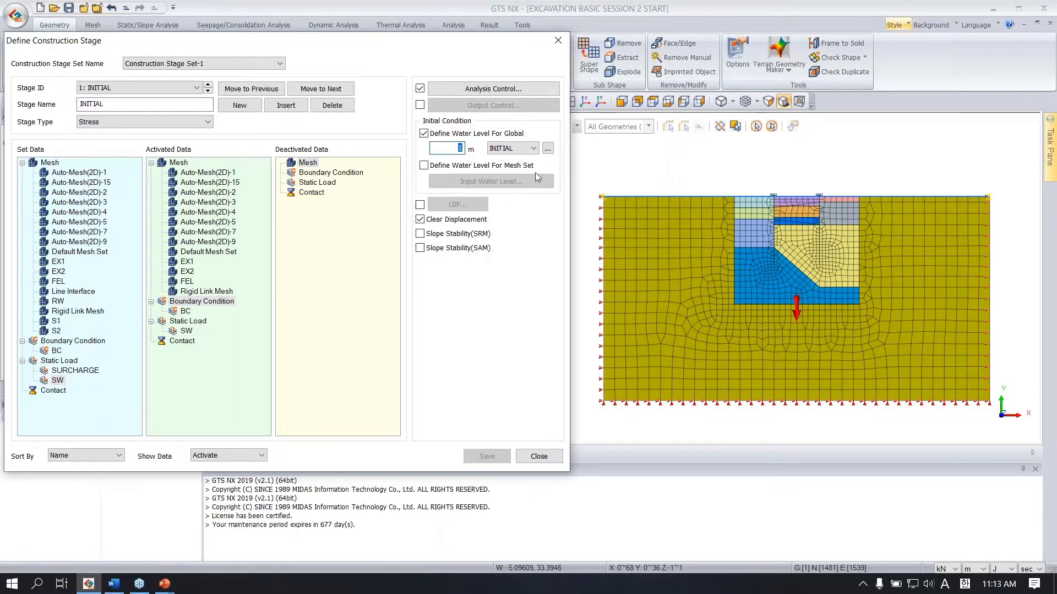
click(492, 456)
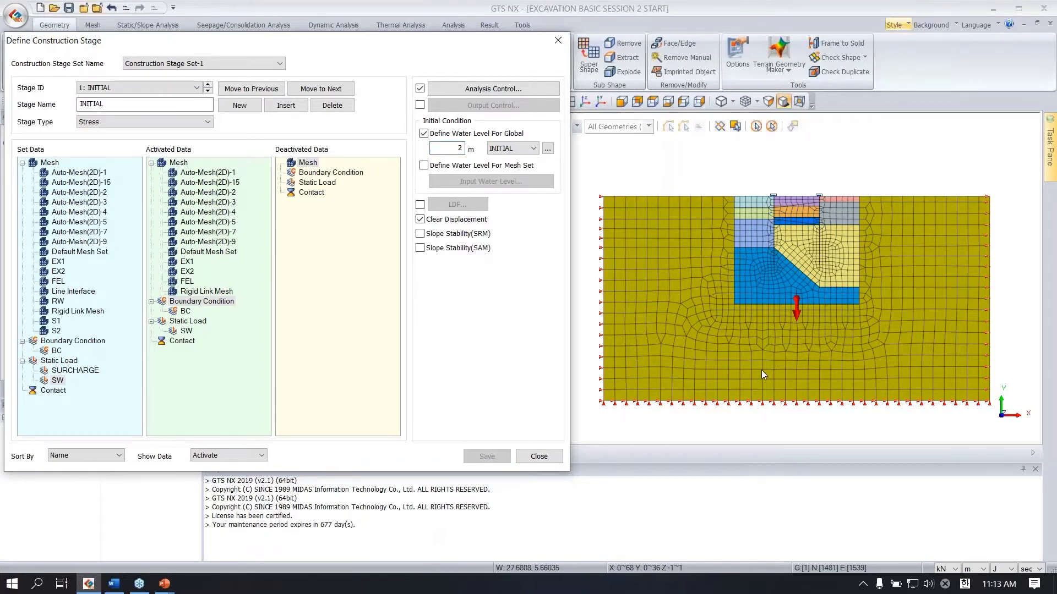
scroll(761, 370, down, 3)
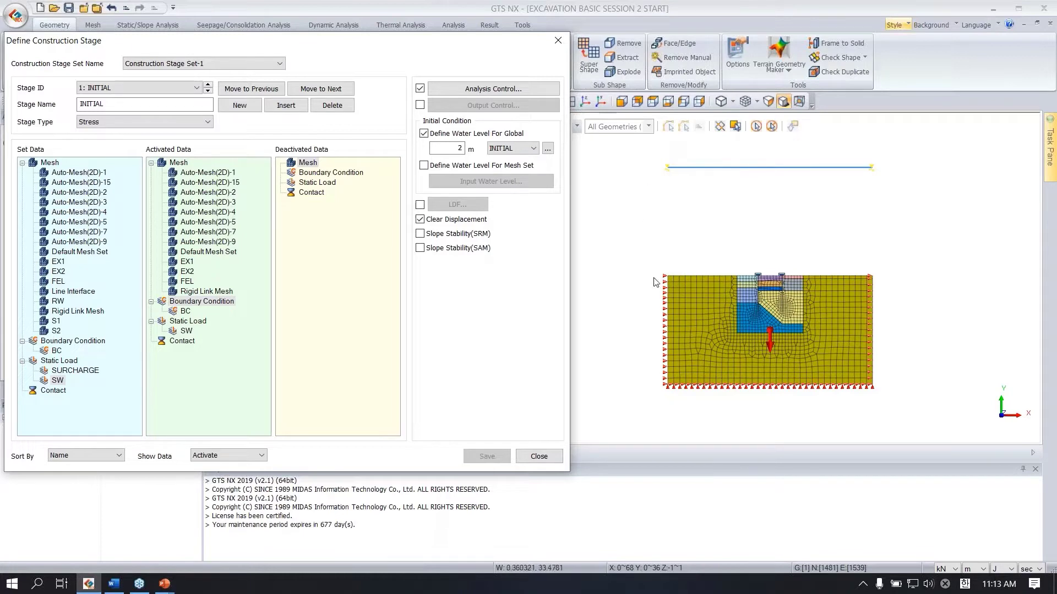
Step: Try a global water level value of 0.5 m in the INITIAL stage, save it and compare the water line with the model
click(460, 150)
key(BackSpace)
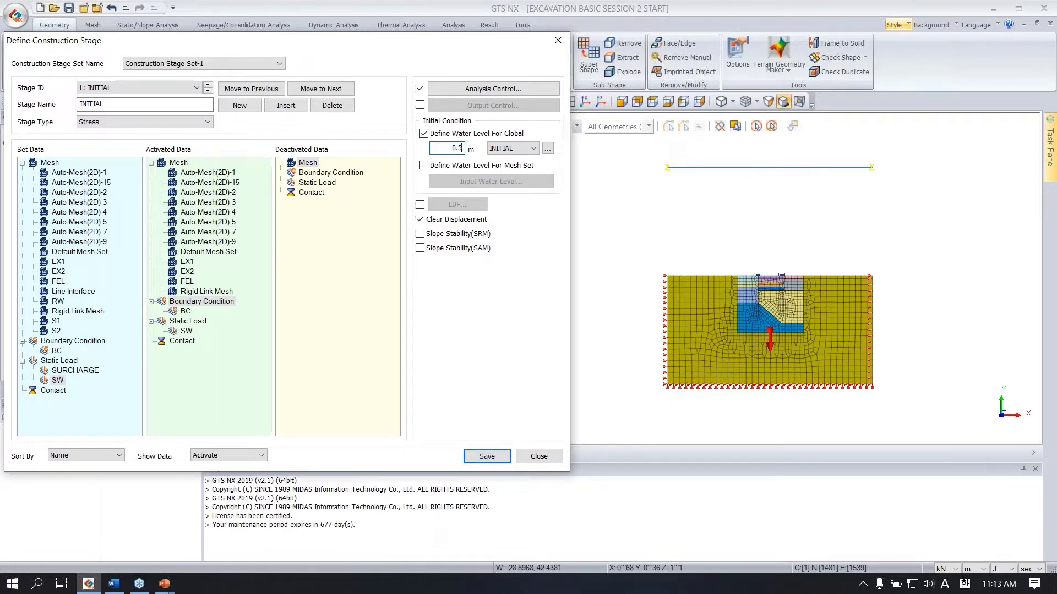
click(484, 456)
scroll(709, 338, up, 2)
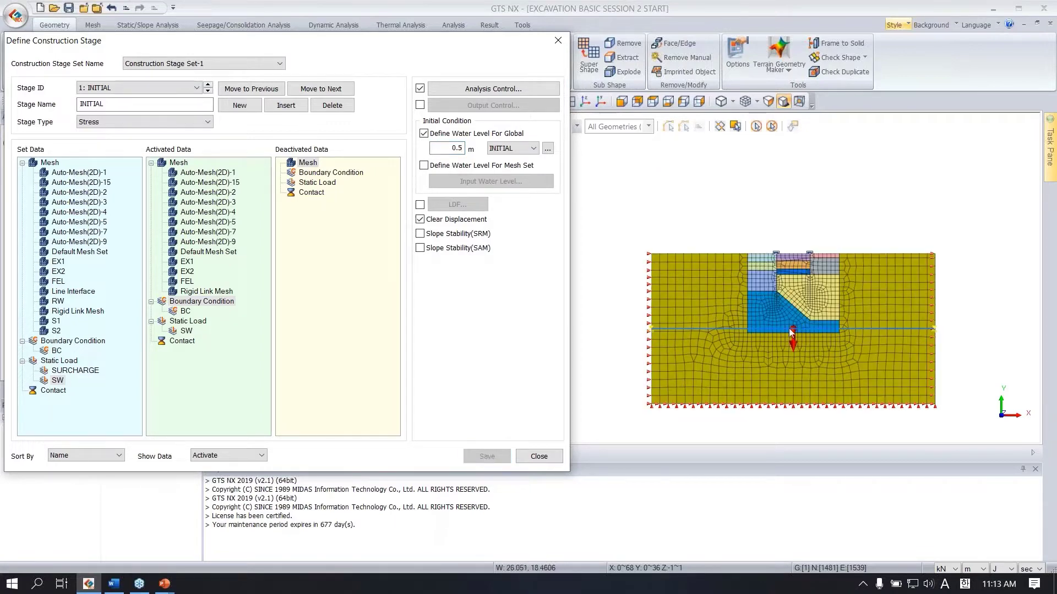
Step: Restore the INITIAL stage's global water level value to 1 m and save the stage
double_click(457, 147)
key(BackSpace)
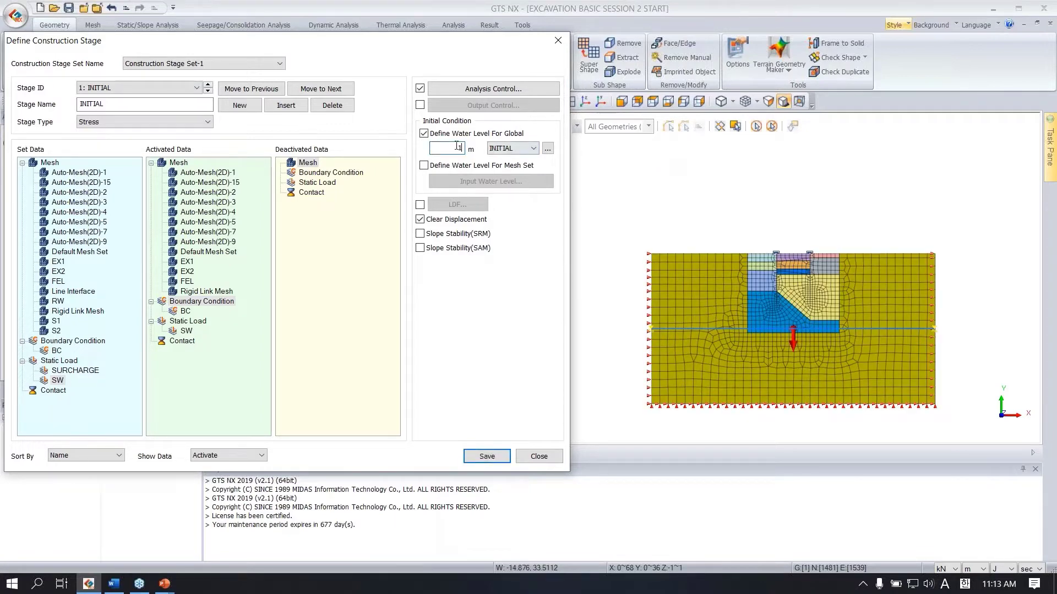
text(1)
click(486, 456)
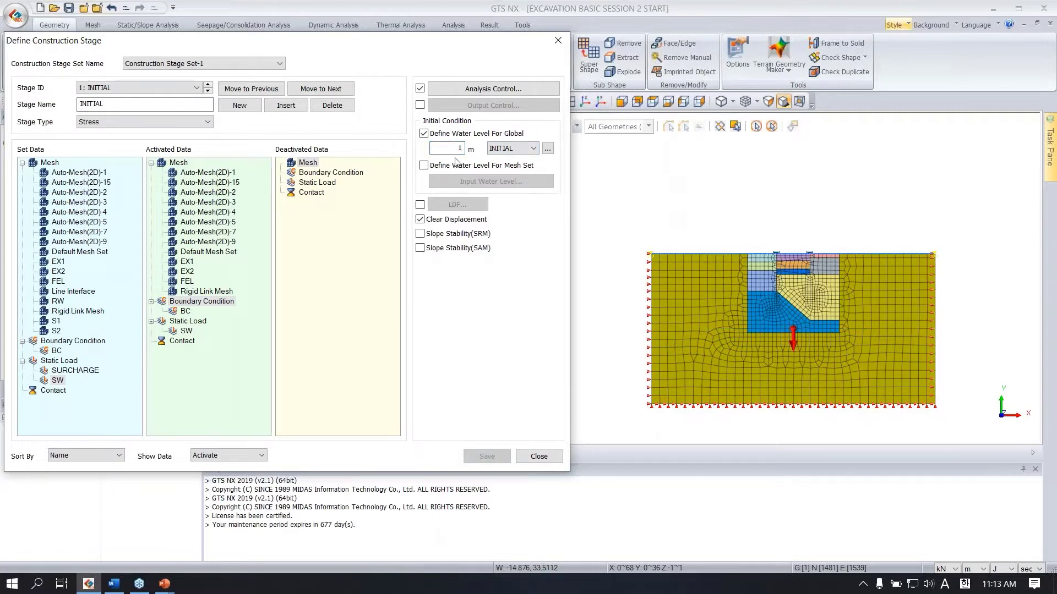
scroll(744, 250, up, 1)
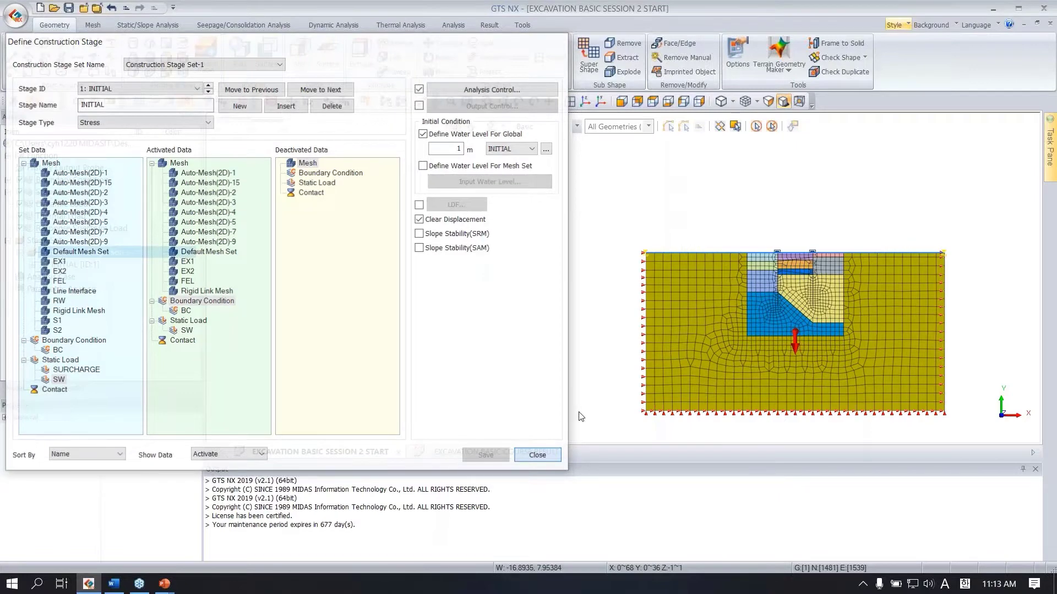
Step: Leave the stage definition and inspect the porous drainage parameters of the Fluvial Clay material without changing them
click(539, 456)
click(93, 25)
click(18, 55)
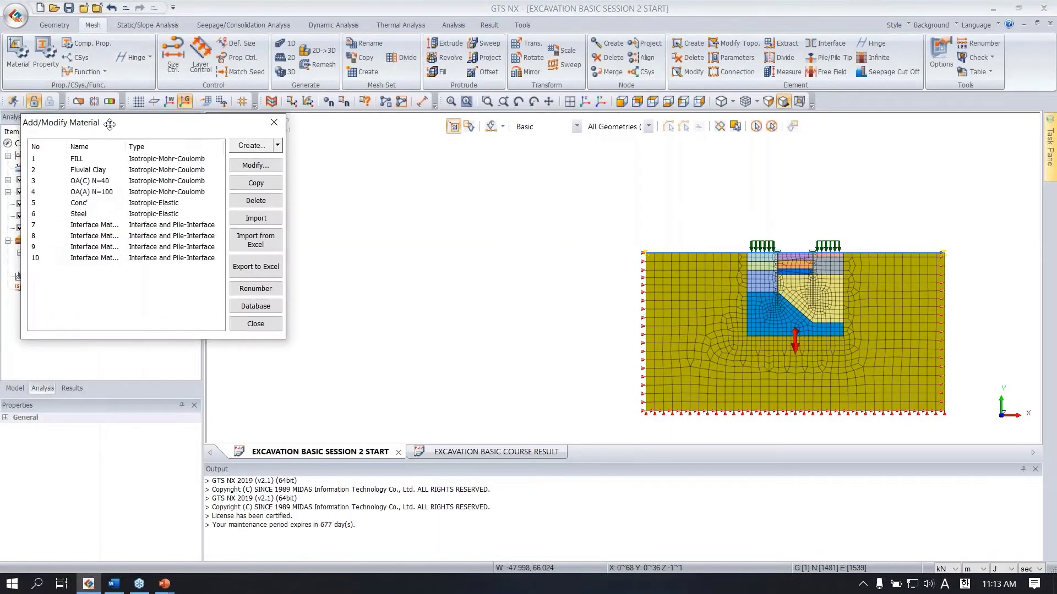
double_click(140, 167)
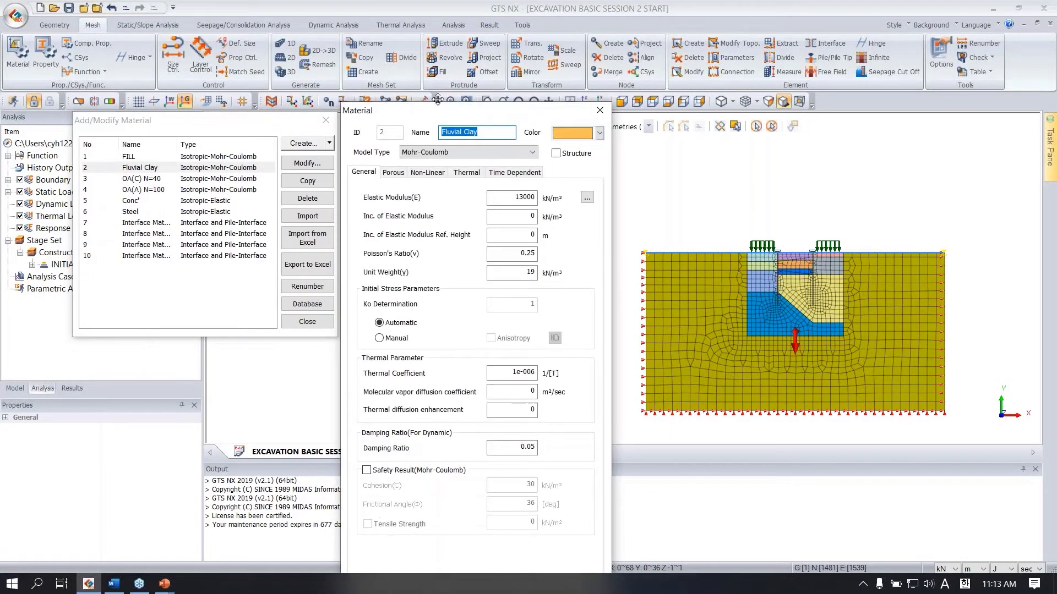
click(392, 120)
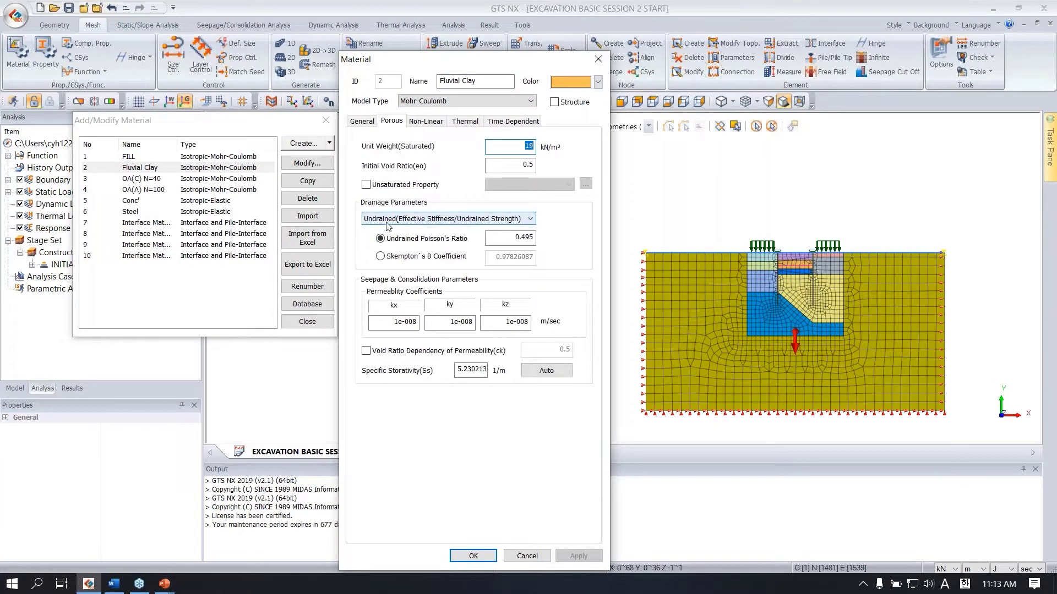
click(519, 555)
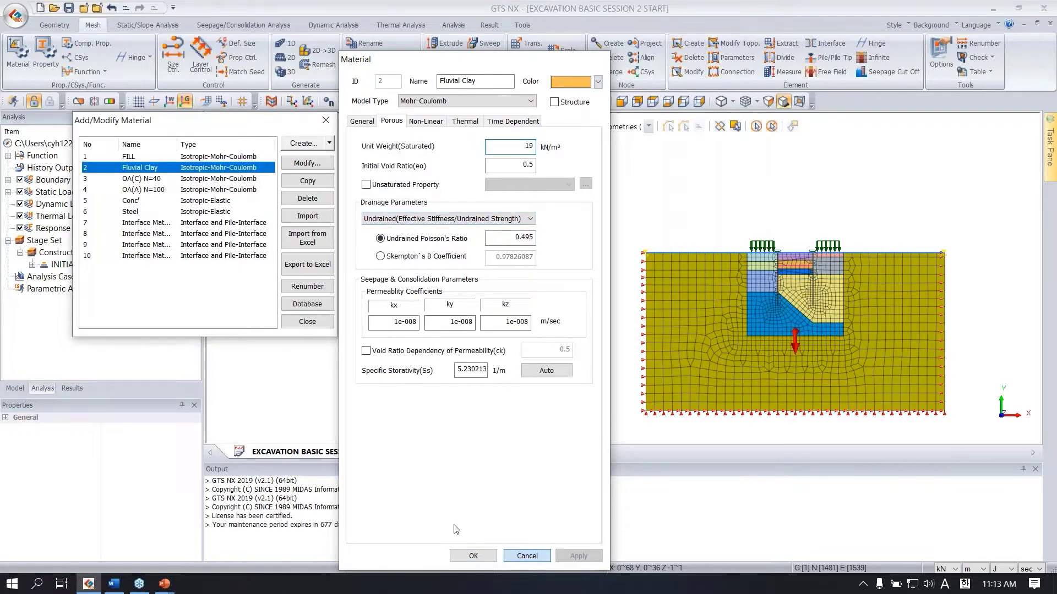
click(307, 321)
Step: Reopen the INITIAL stage for editing and review the undrained condition in its Analysis Control settings
right_click(65, 267)
click(93, 274)
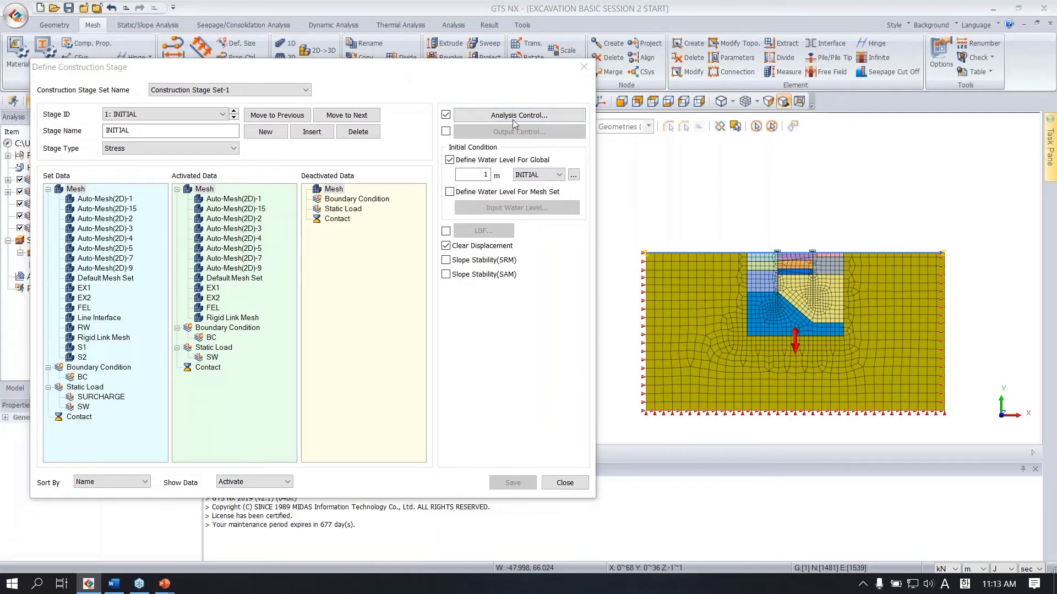
click(519, 115)
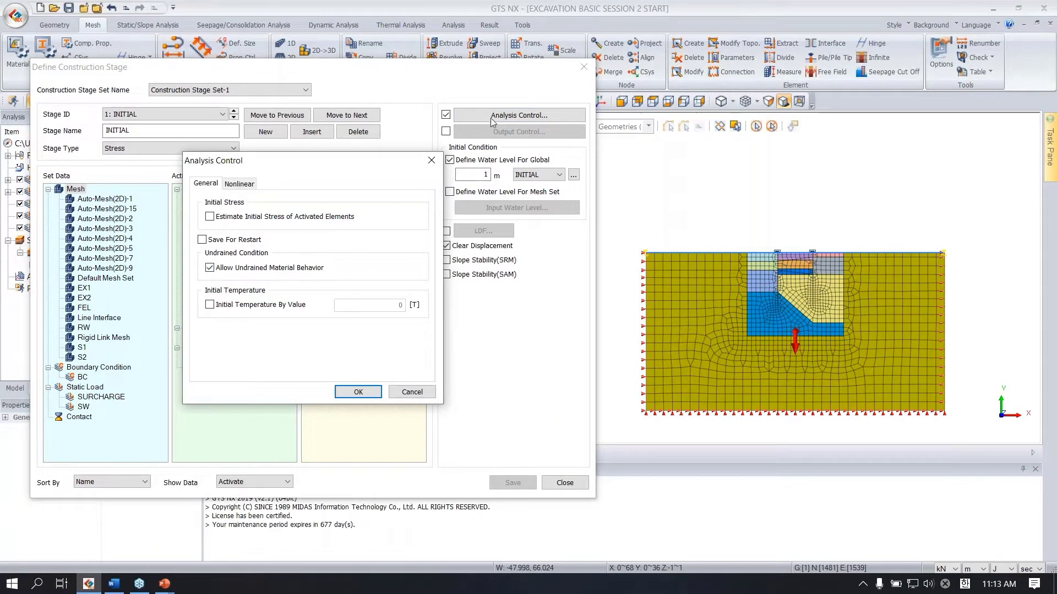
click(358, 391)
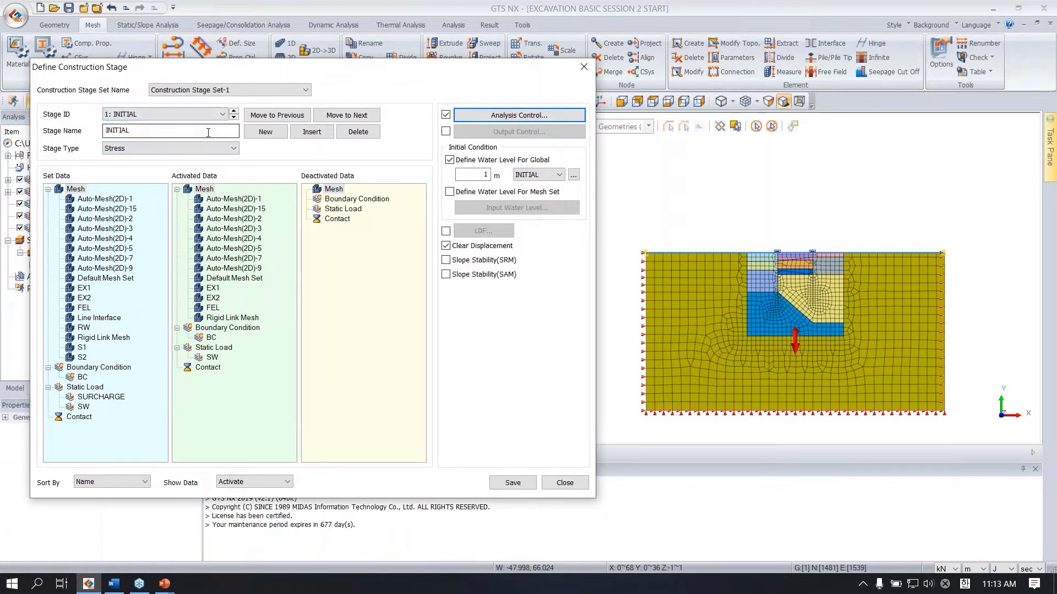
Step: Add a new construction stage after INITIAL, saving the current data, and name it SURCHARGE
click(269, 137)
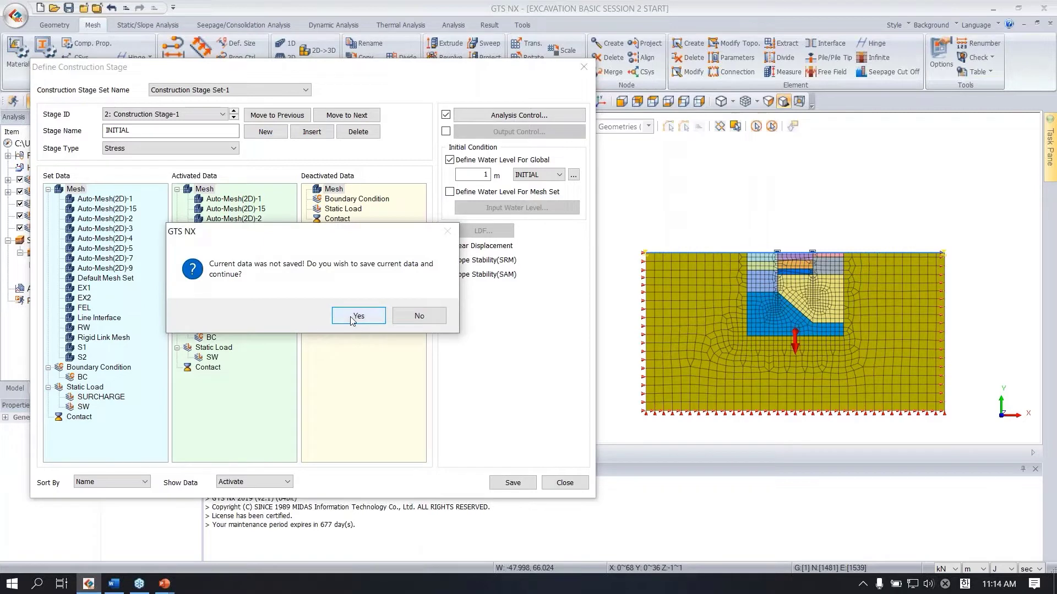
click(352, 316)
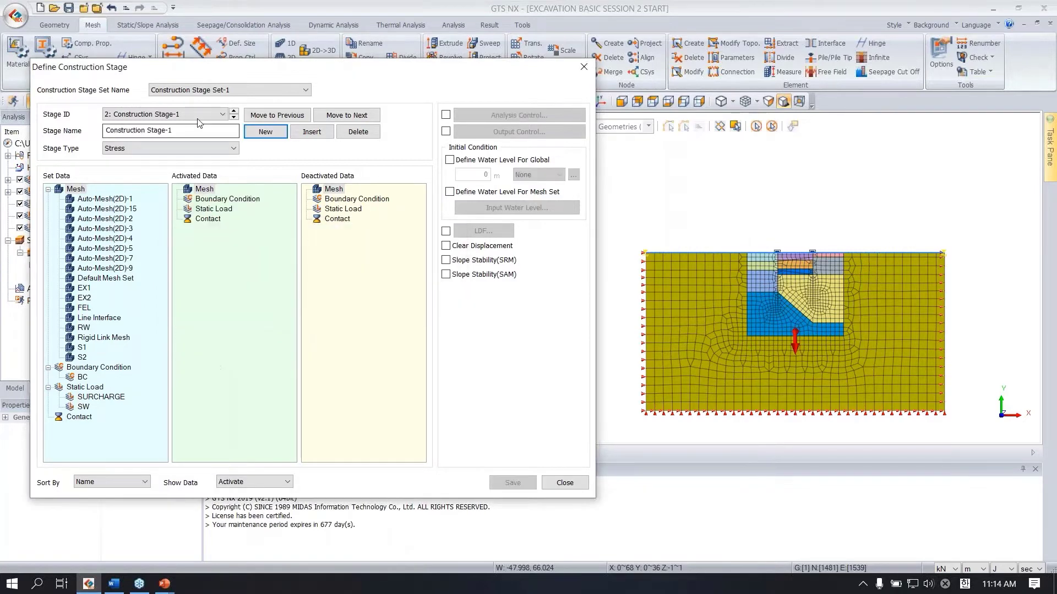
click(209, 132)
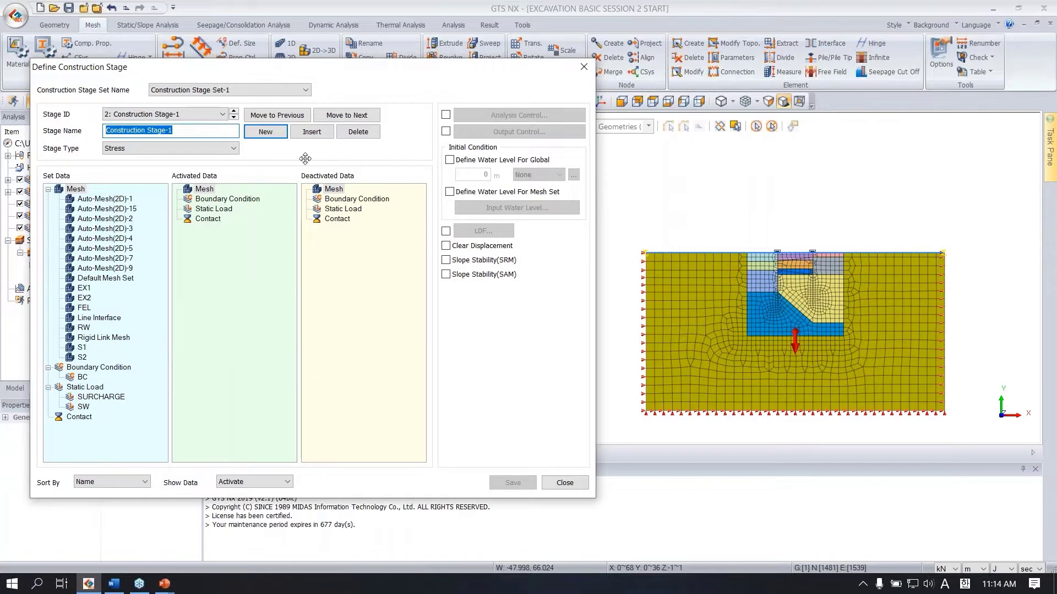
text(SURCHARGE)
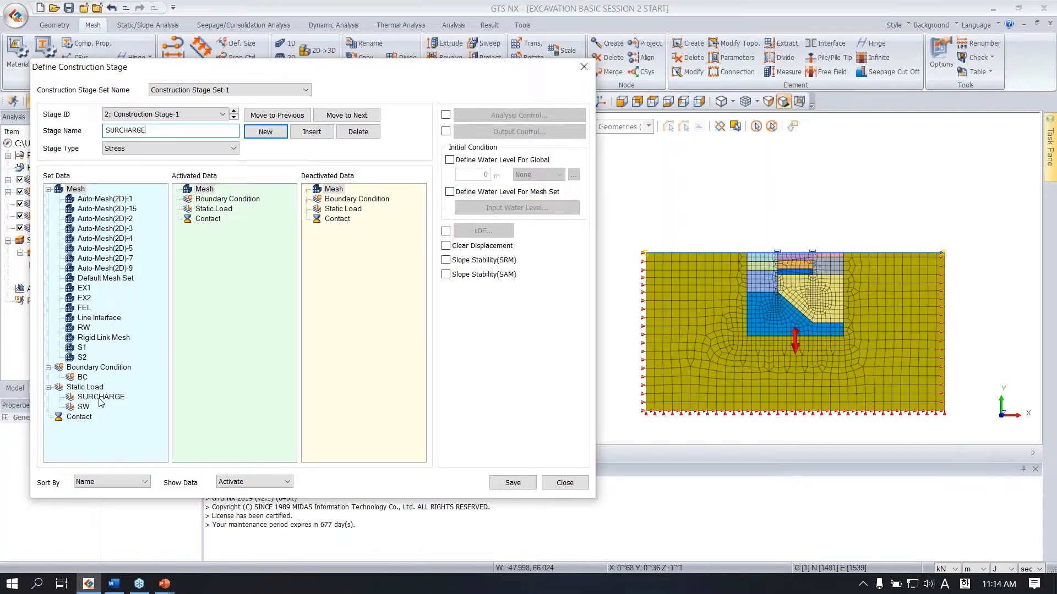
Step: Activate the SURCHARGE static load in the second construction stage
drag(100, 399, 227, 248)
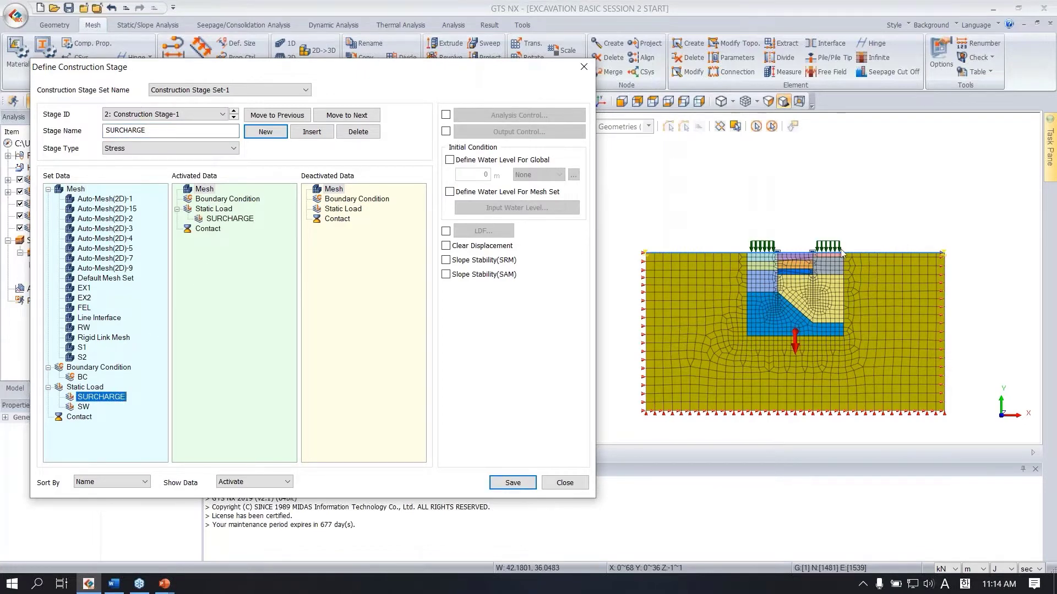
drag(237, 226, 135, 263)
drag(100, 397, 203, 319)
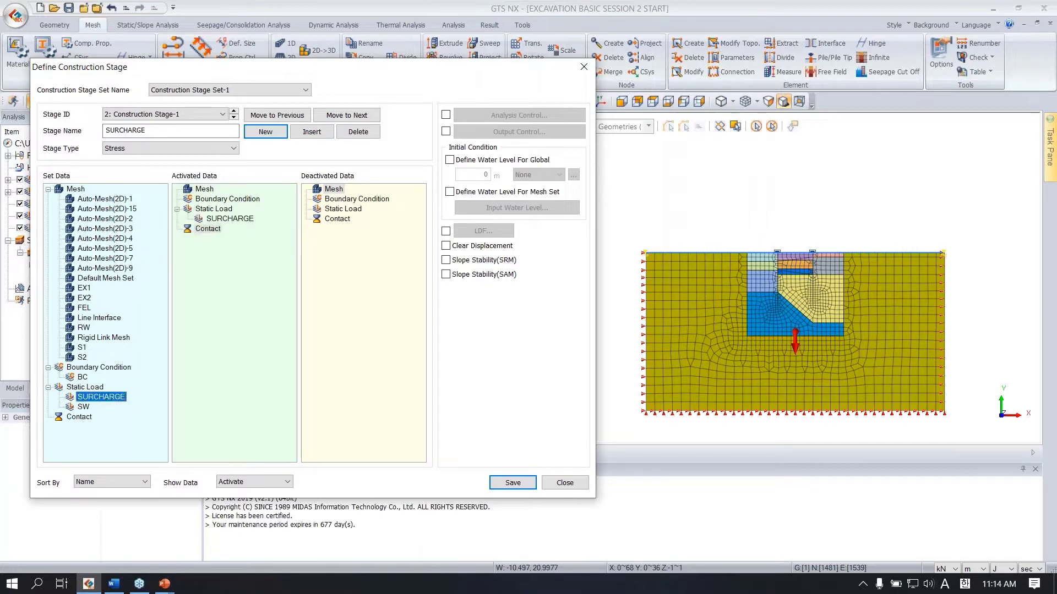
scroll(795, 375, up, 2)
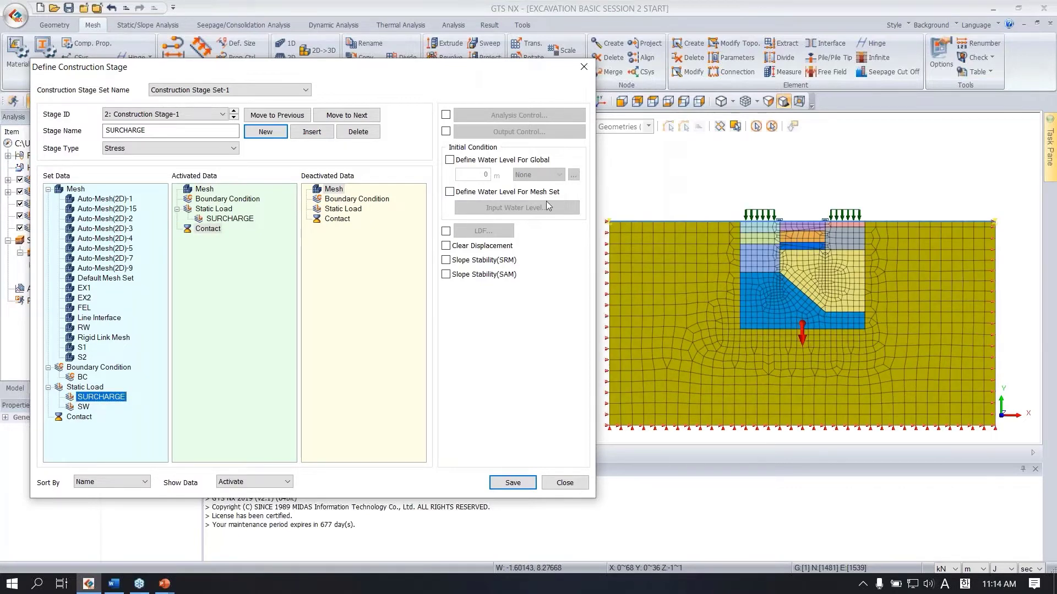
Step: Allow undrained material behavior in the SURCHARGE stage's Analysis Control, turn on Clear Displacement and save the stage
click(445, 114)
click(480, 116)
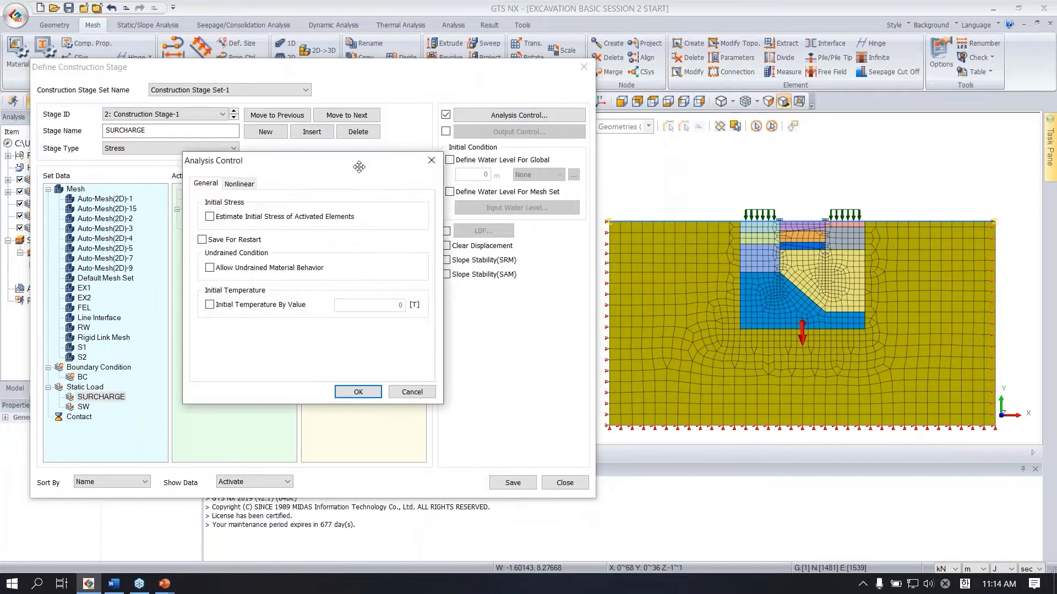
click(276, 218)
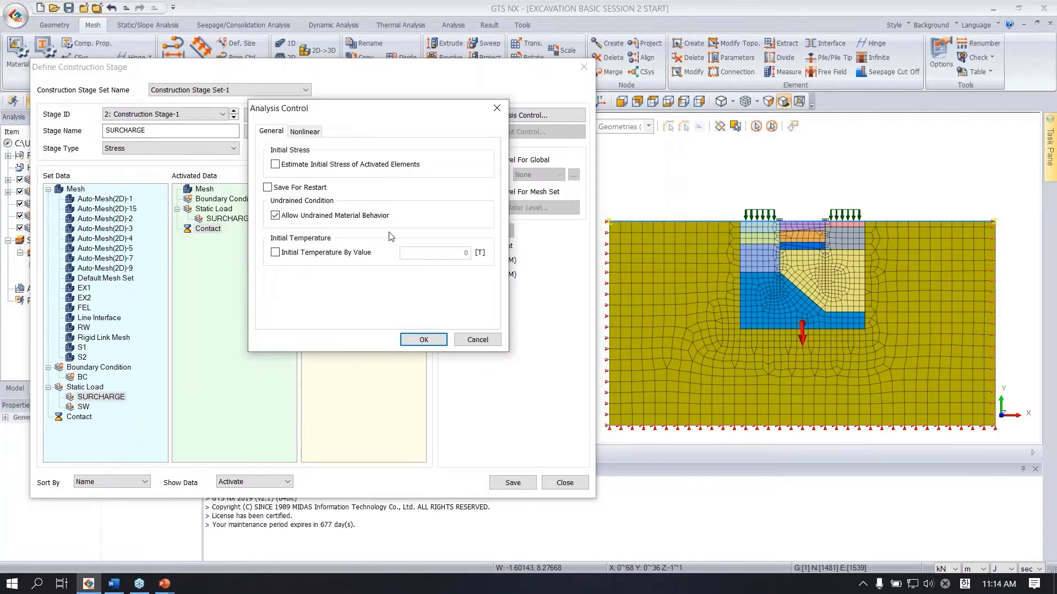
click(424, 340)
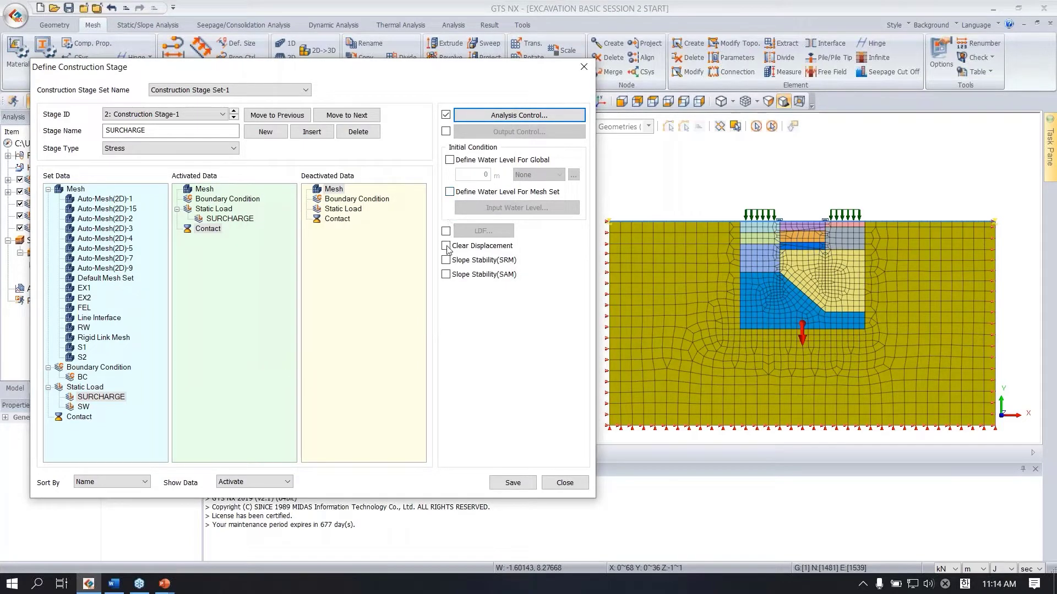
click(446, 246)
click(511, 482)
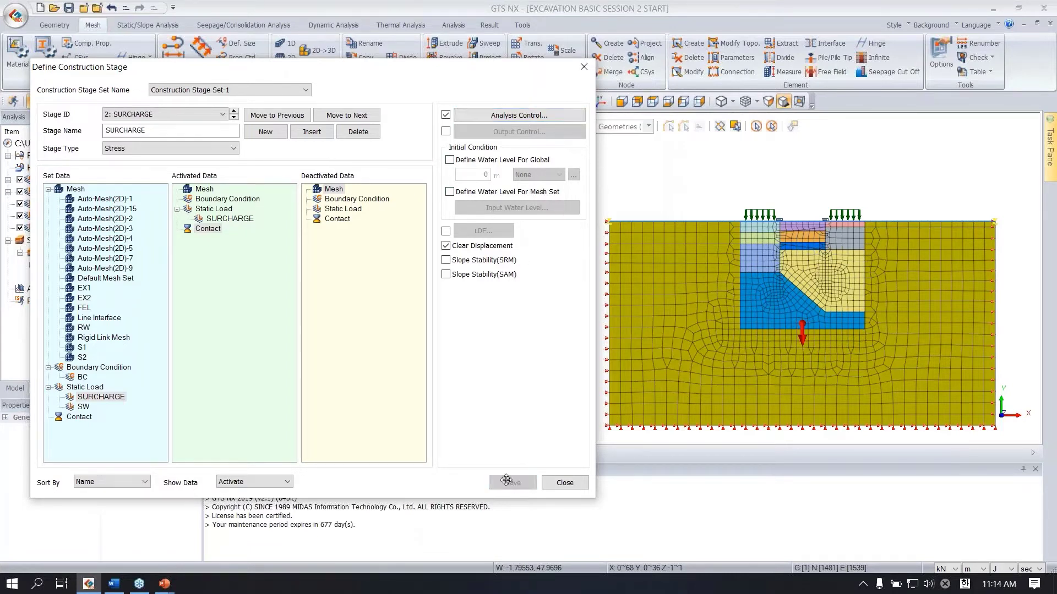
Step: Add a new construction stage after SURCHARGE and name it RW
click(260, 132)
drag(217, 134, 105, 132)
text(RW)
Step: Activate the Line Interface and RW mesh sets in the RW stage and deactivate the Rigid Link Mesh set
click(83, 328)
ctrl+click(98, 319)
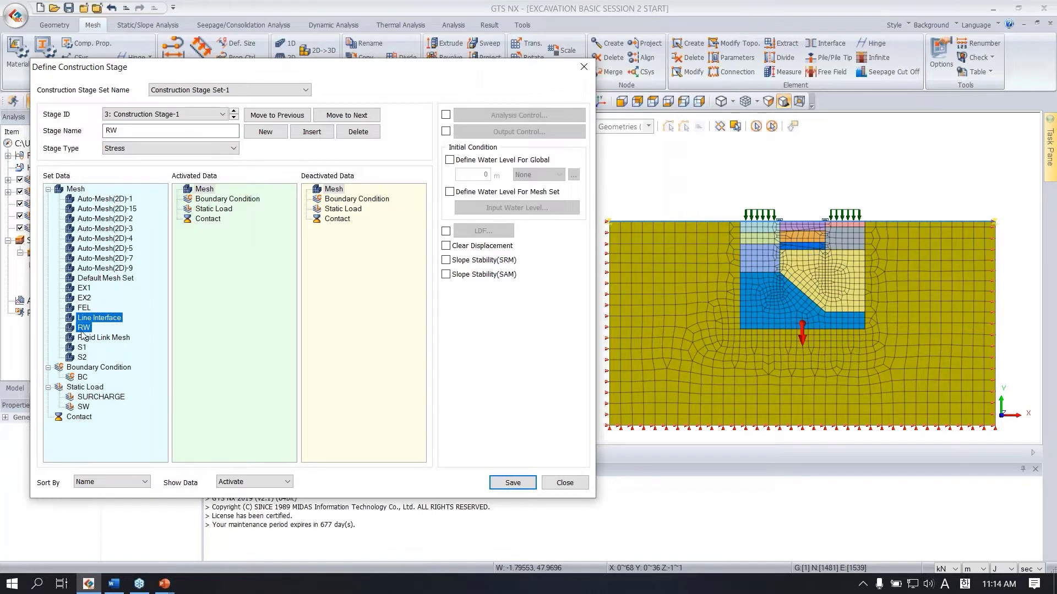
drag(89, 324, 224, 202)
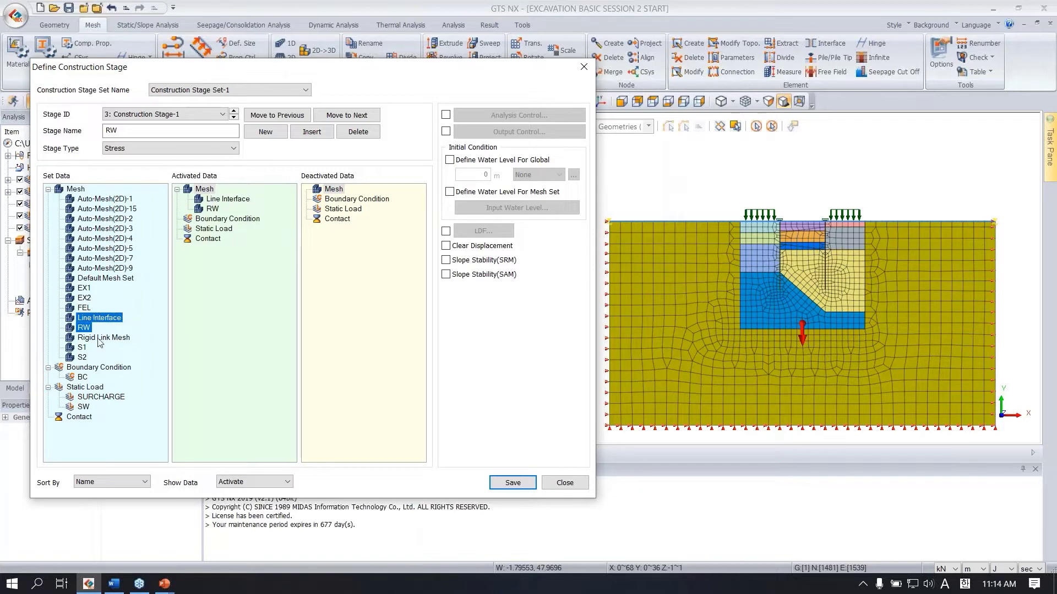
click(127, 341)
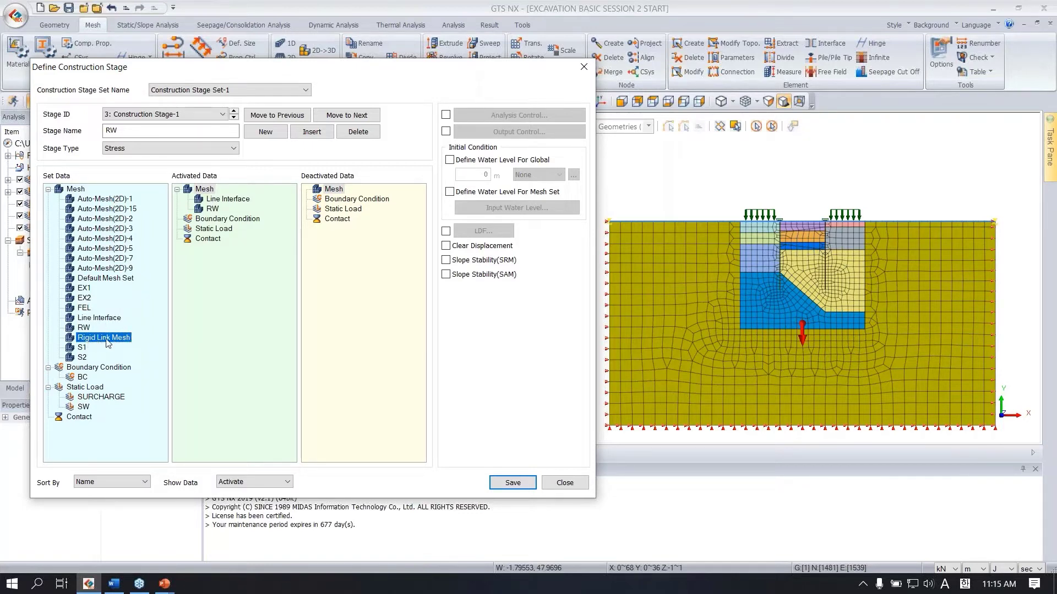
drag(100, 343, 360, 237)
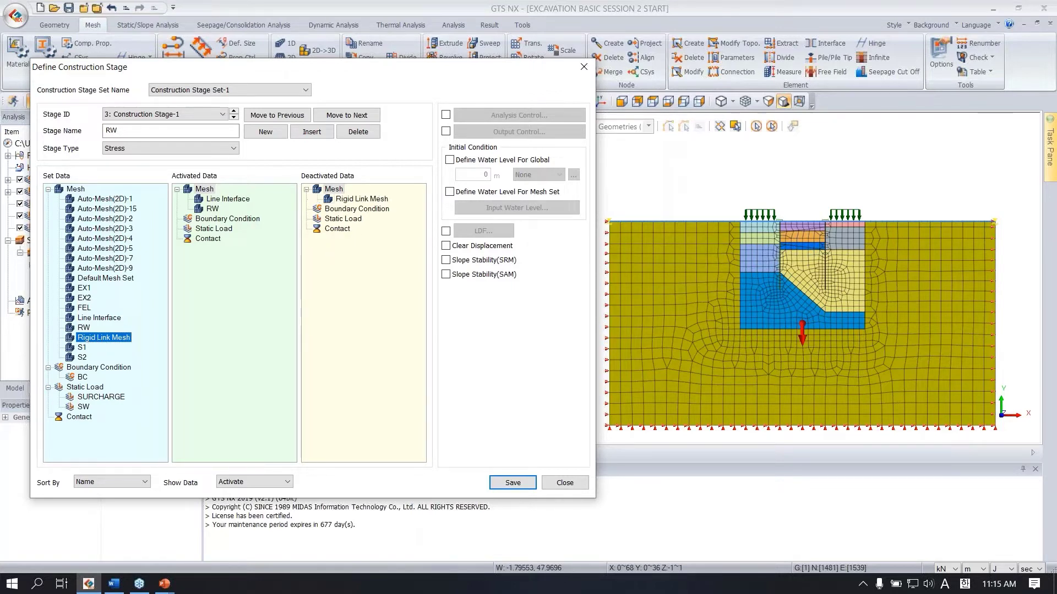
Step: Allow undrained material behavior in the RW stage's Analysis Control, turn on Clear Displacement and save the stage
click(446, 115)
click(478, 118)
click(220, 270)
click(357, 392)
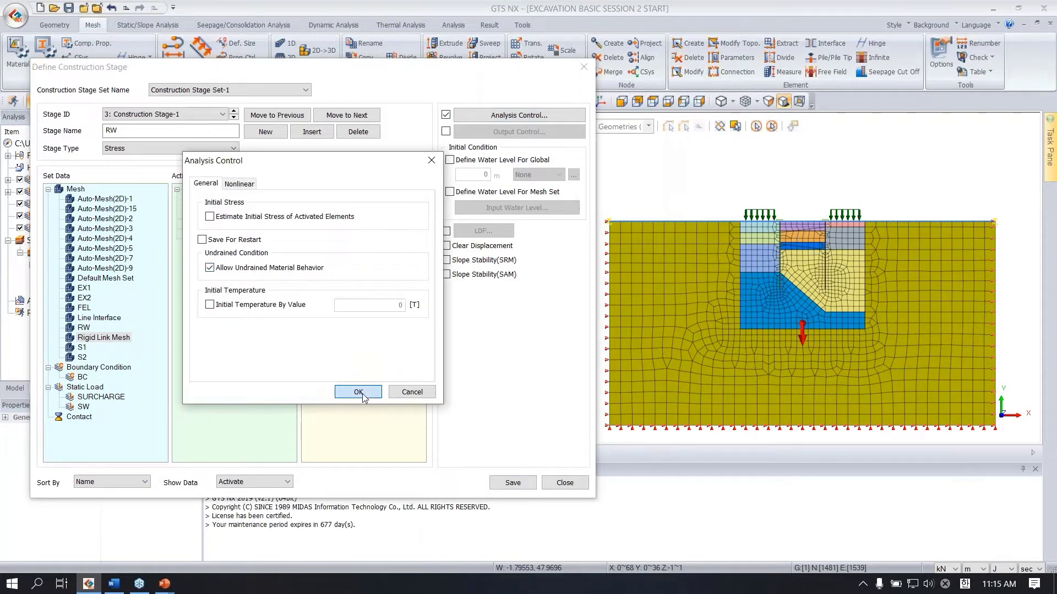
click(446, 248)
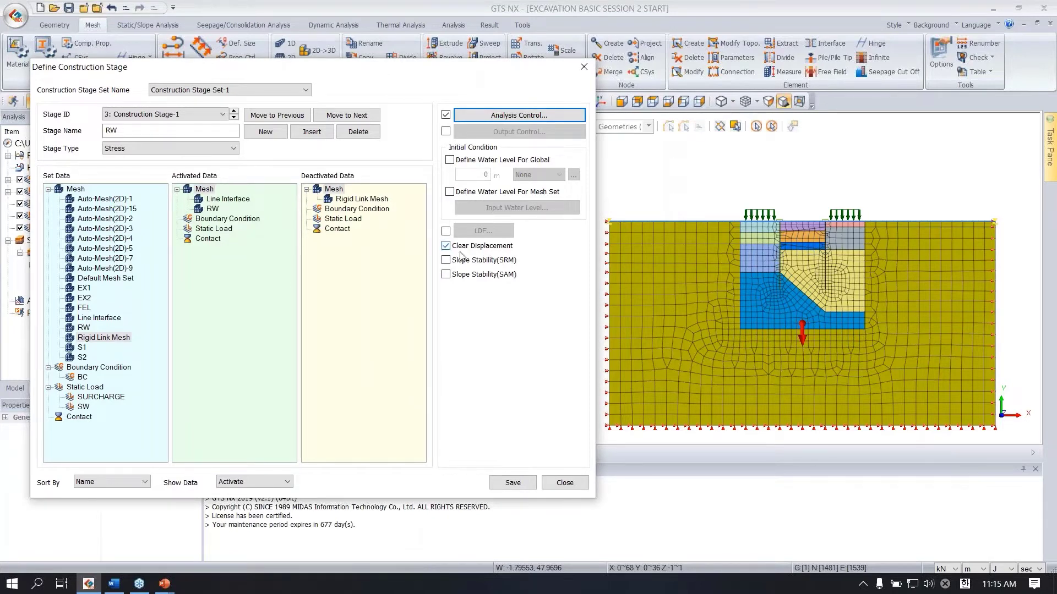
click(512, 483)
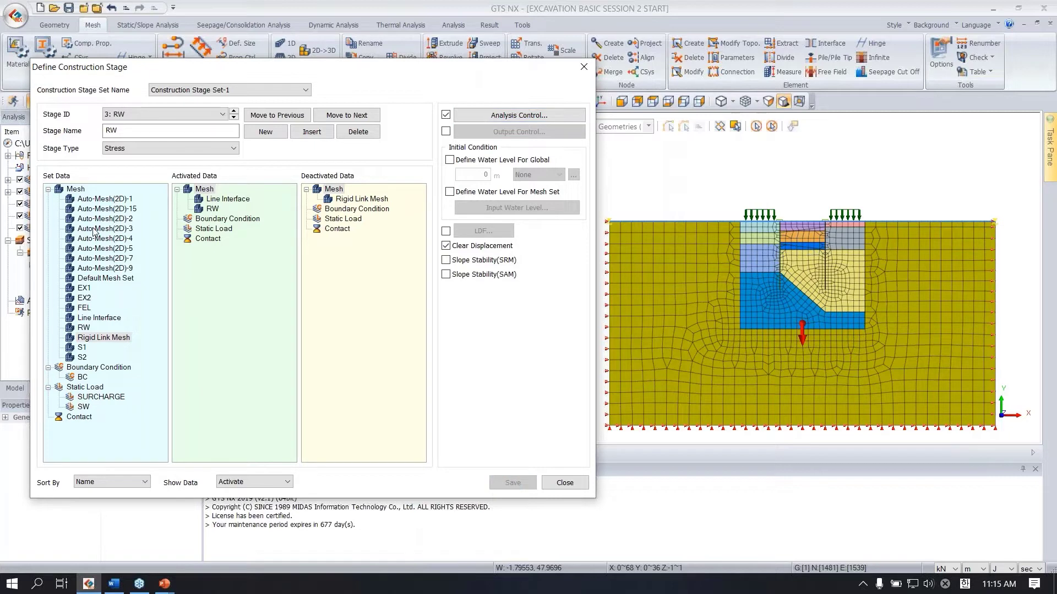
Step: Add a new construction stage named EX1 after RW and deactivate the EX1 mesh set in it
click(265, 133)
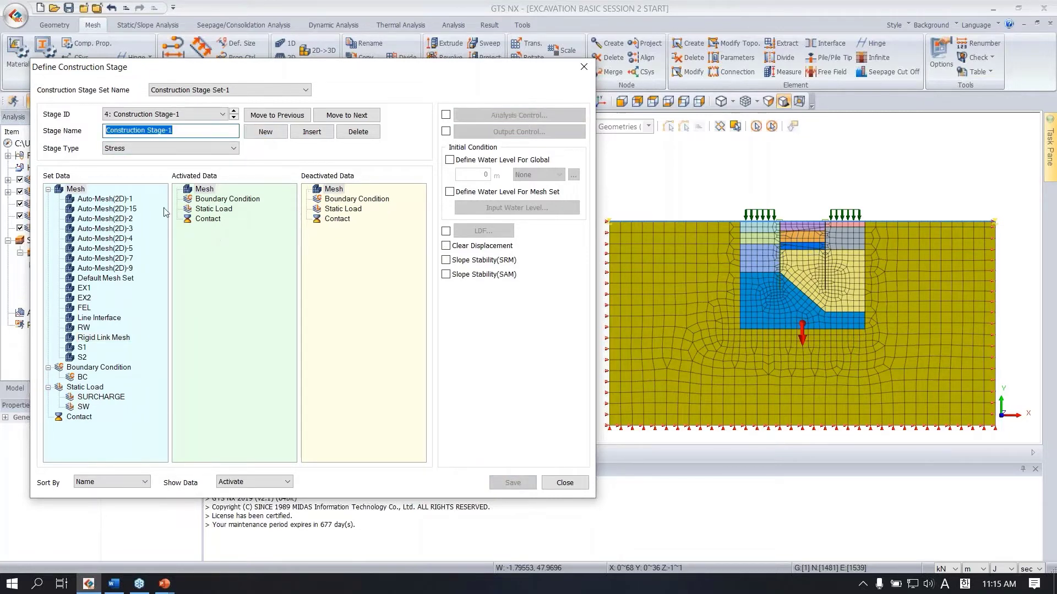
text(EX1)
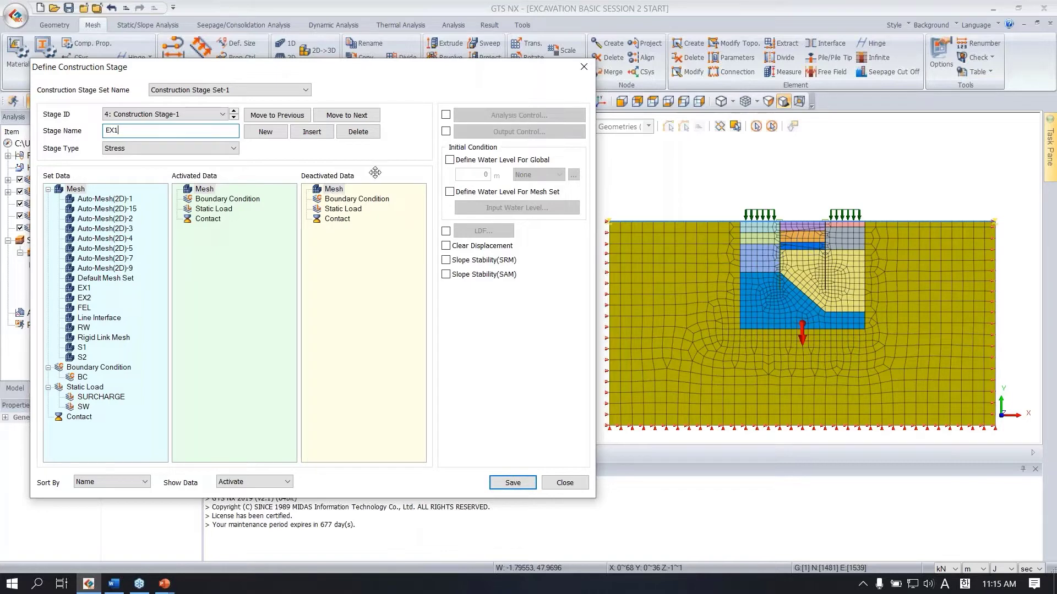
click(84, 290)
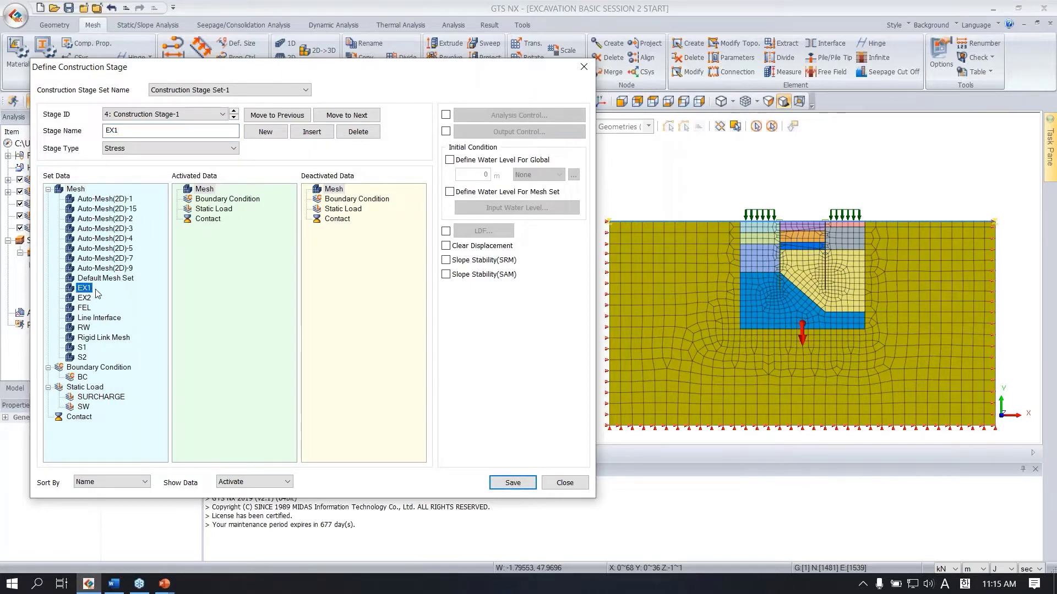
scroll(815, 231, up, 5)
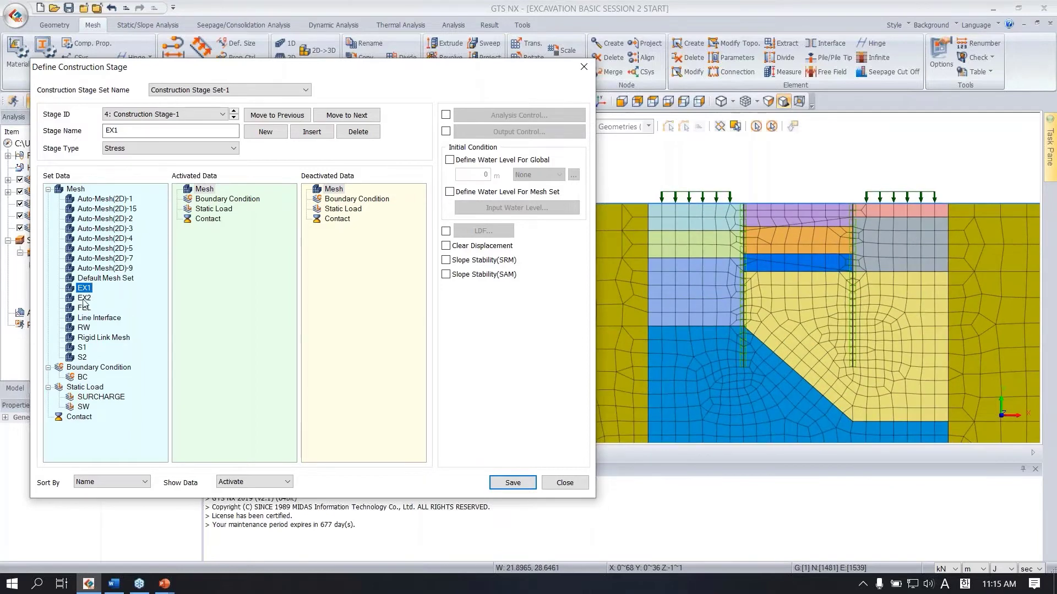
drag(84, 293, 386, 265)
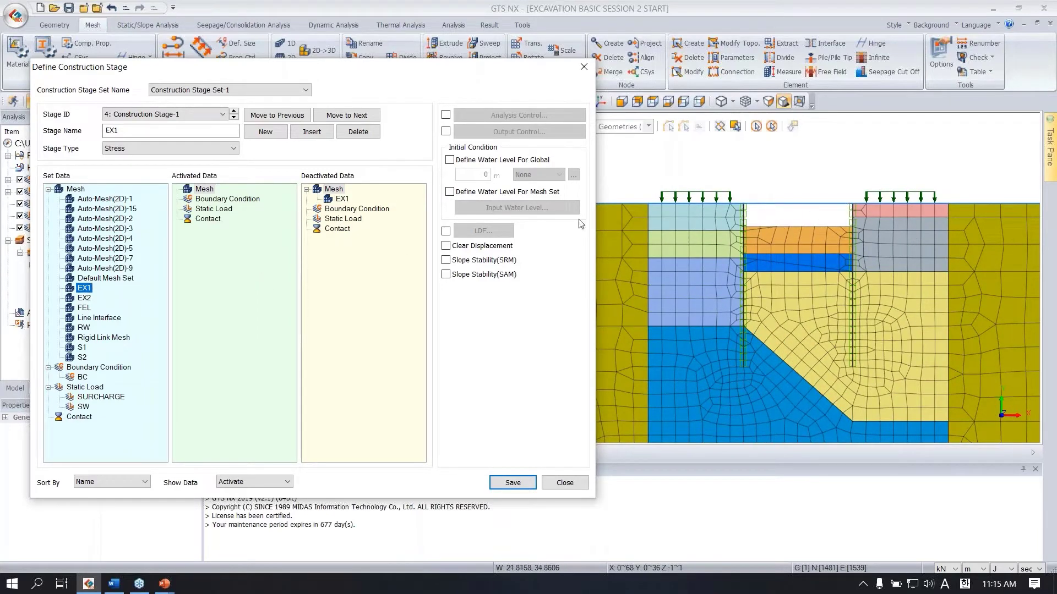
Step: Enable Analysis Control for the EX1 stage, define its global water level as 1 m with the EX1 function, and save the stage
click(446, 115)
click(484, 117)
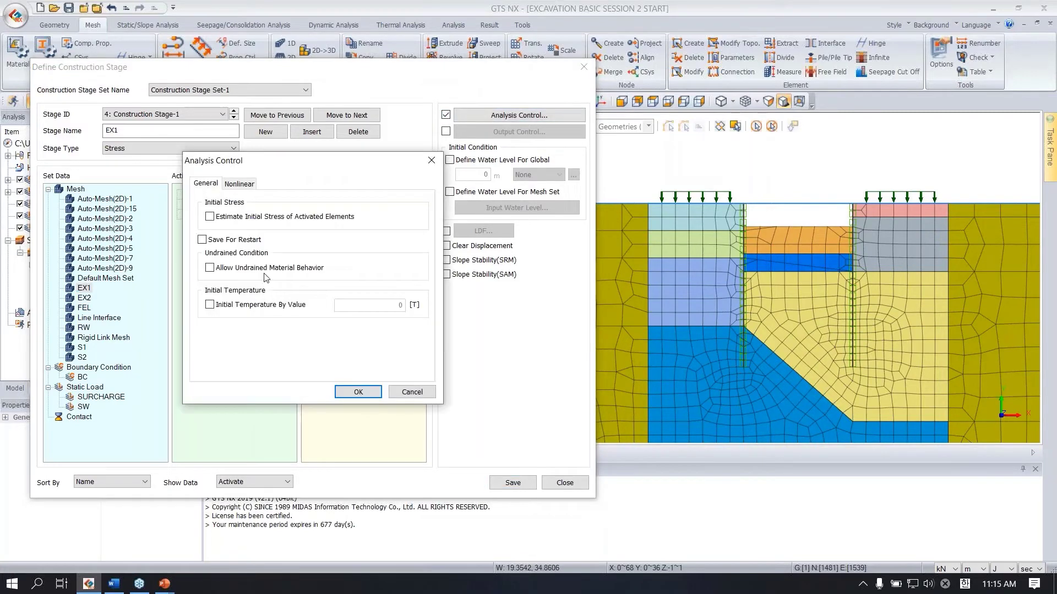
click(358, 392)
click(449, 160)
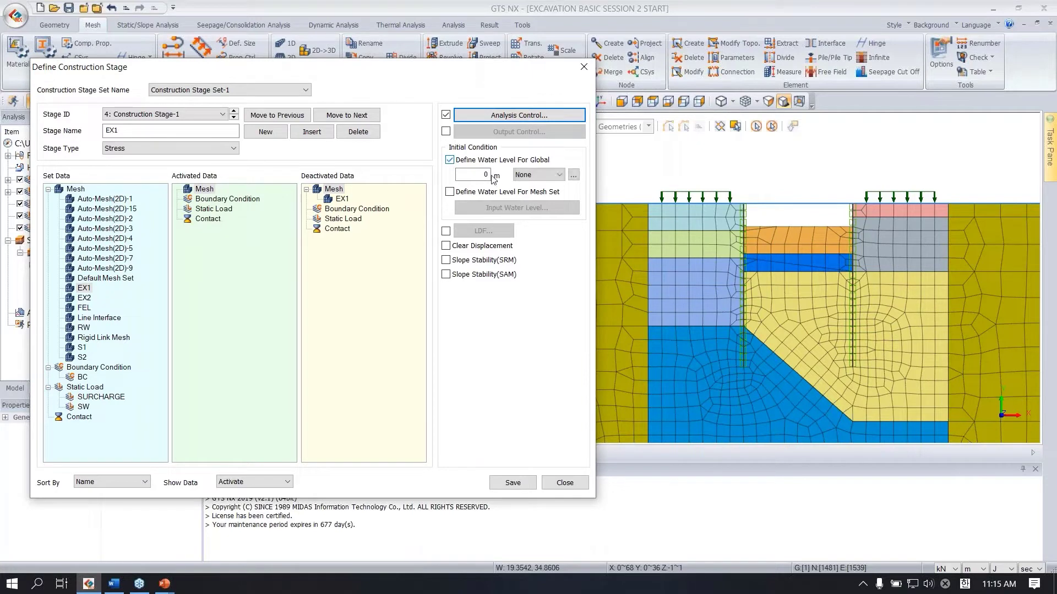
double_click(483, 174)
text(1)
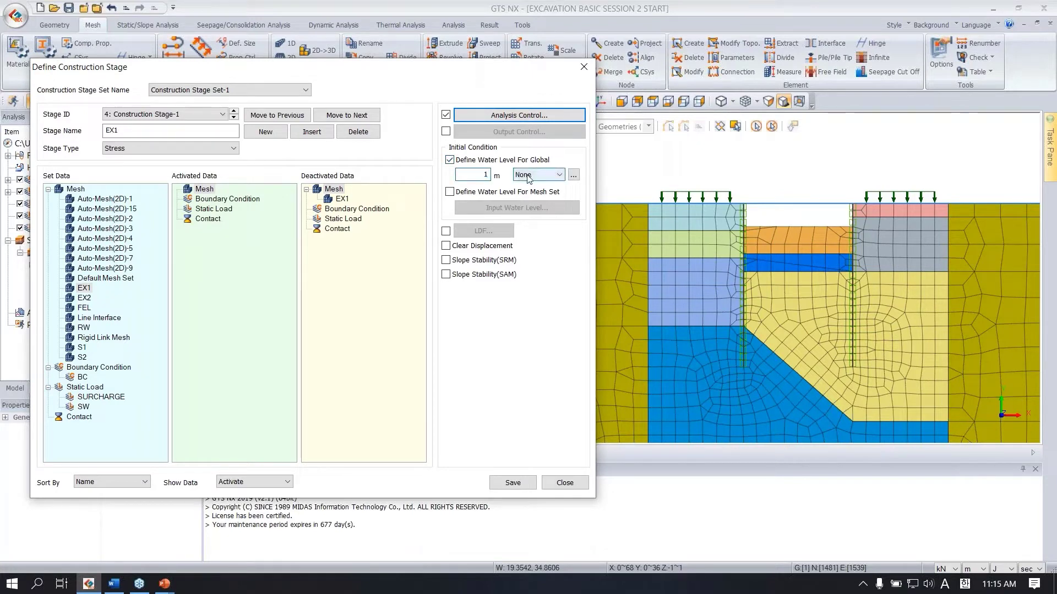
click(541, 176)
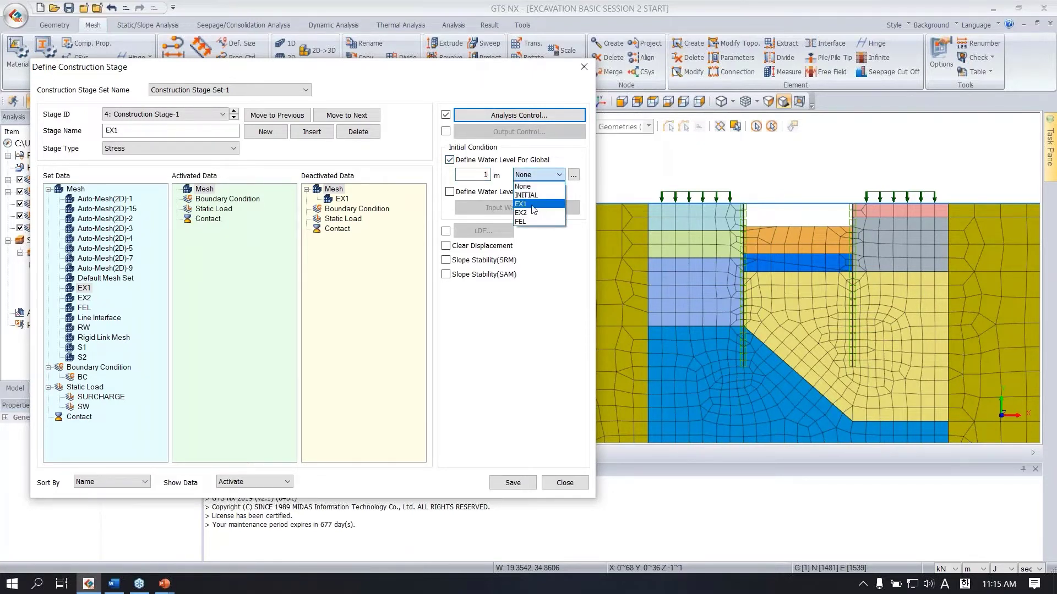
click(531, 204)
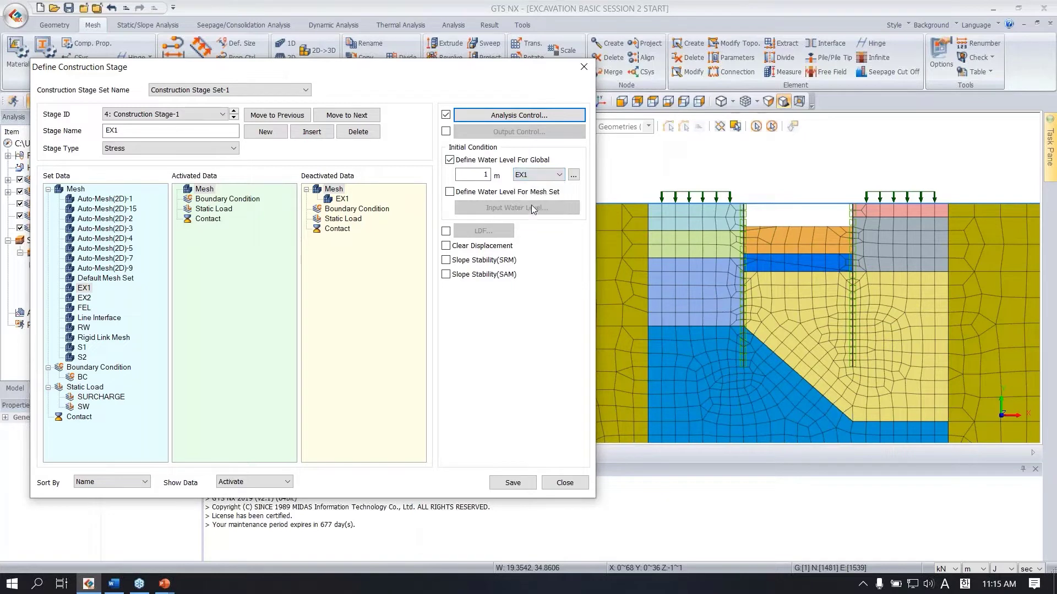
click(513, 483)
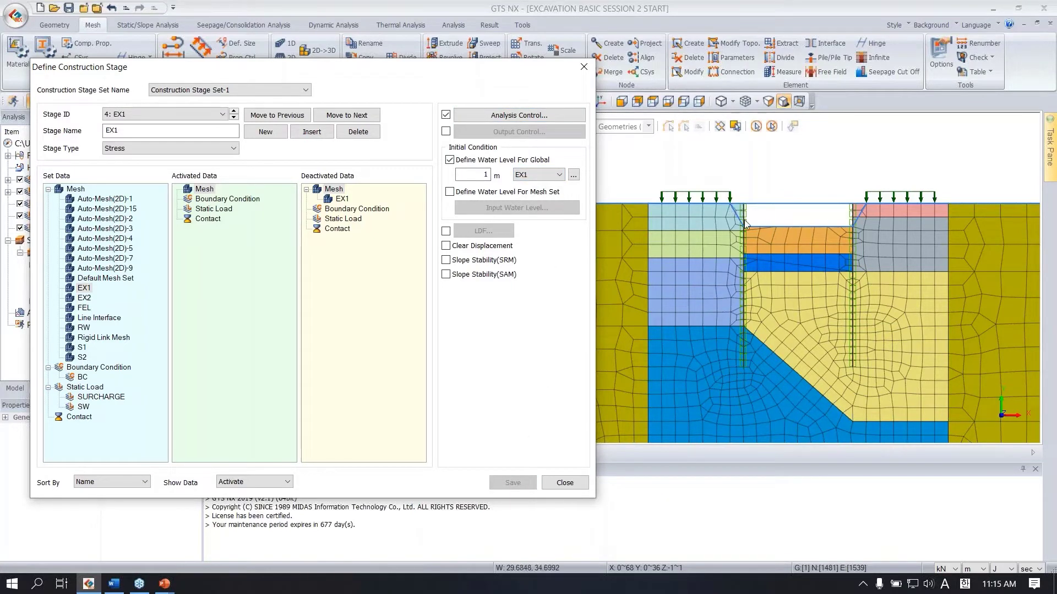
Step: Add a new construction stage named S1 after EX1 and activate the S1 mesh set in it
click(264, 132)
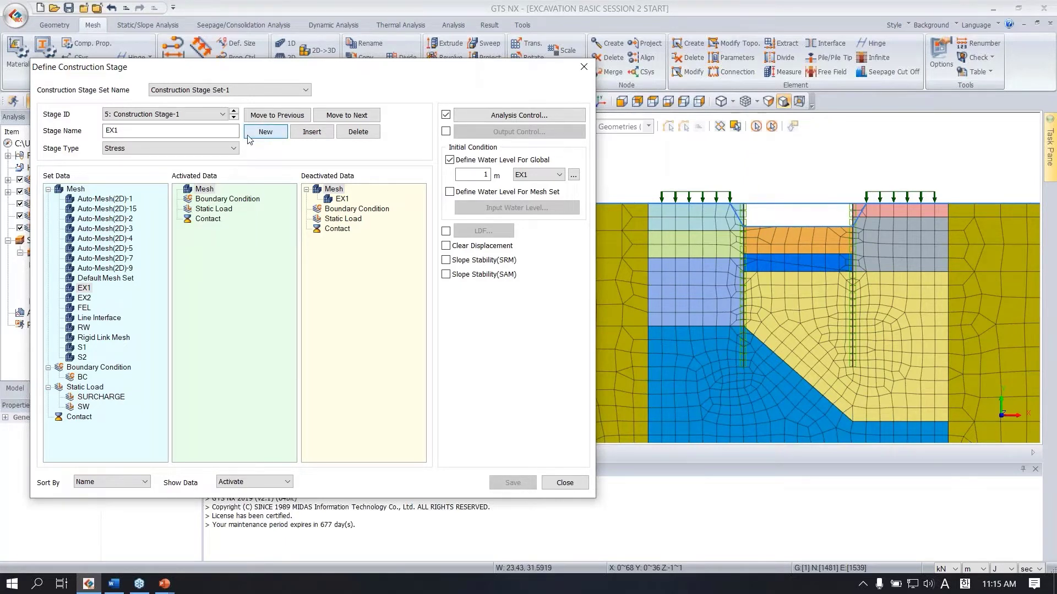
text(S1)
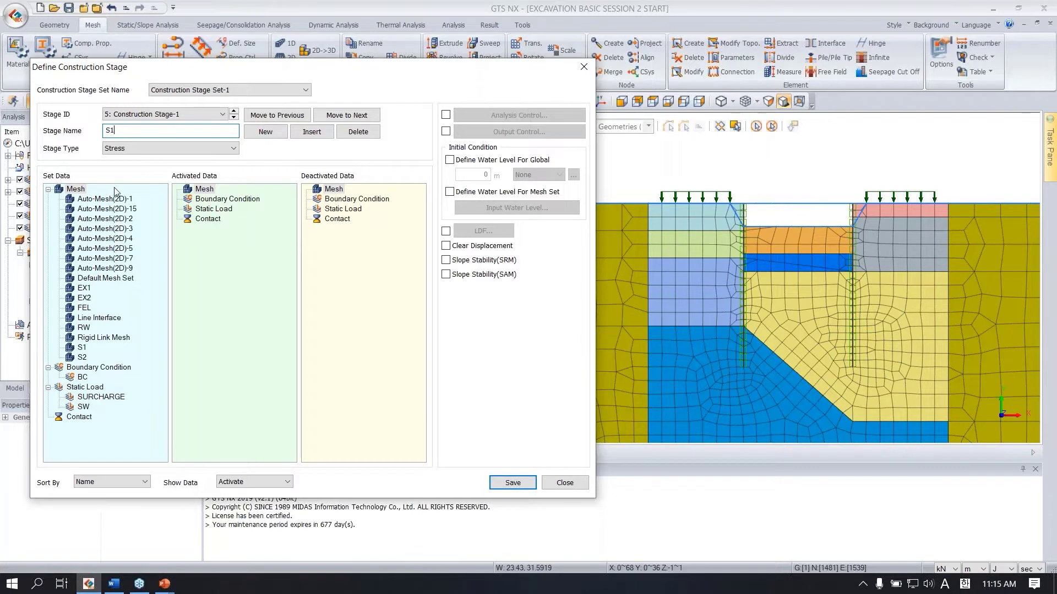
click(81, 348)
drag(81, 349, 238, 257)
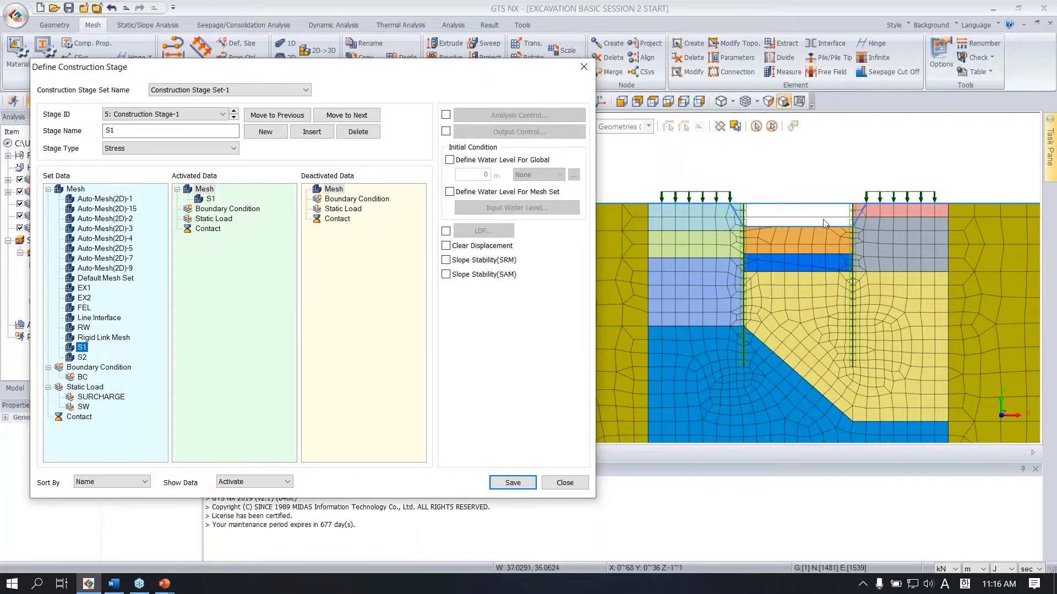
Step: Allow undrained material behavior in the S1 stage's Analysis Control and save the stage
click(446, 115)
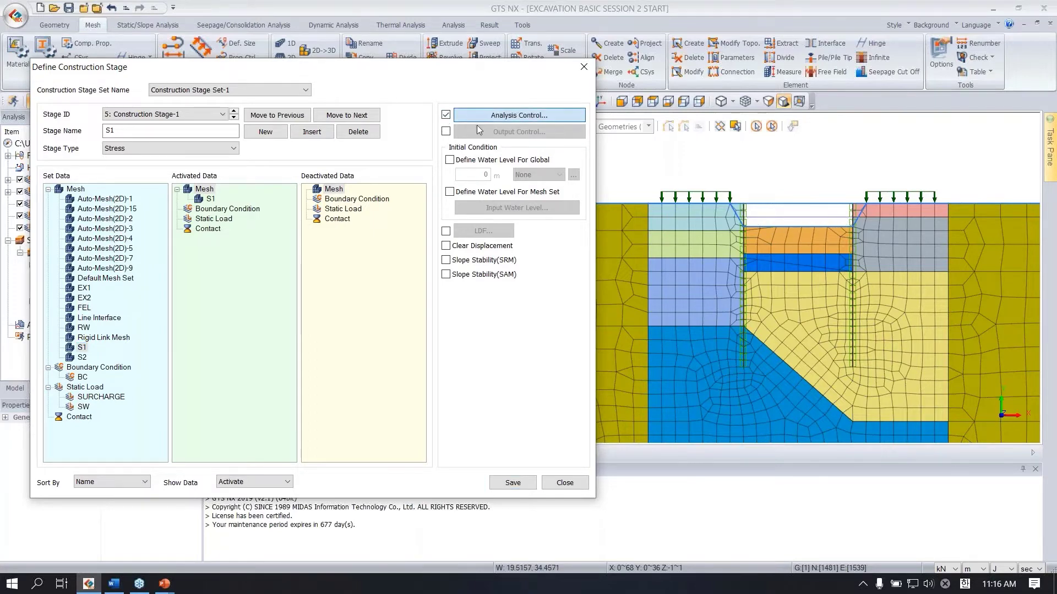
click(519, 115)
click(220, 269)
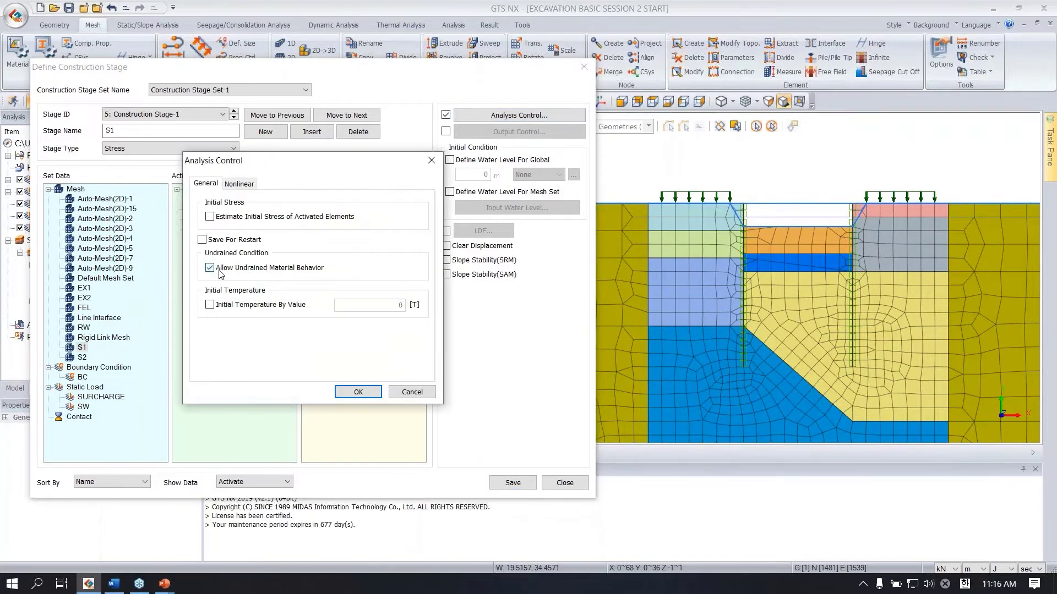
click(358, 392)
click(507, 484)
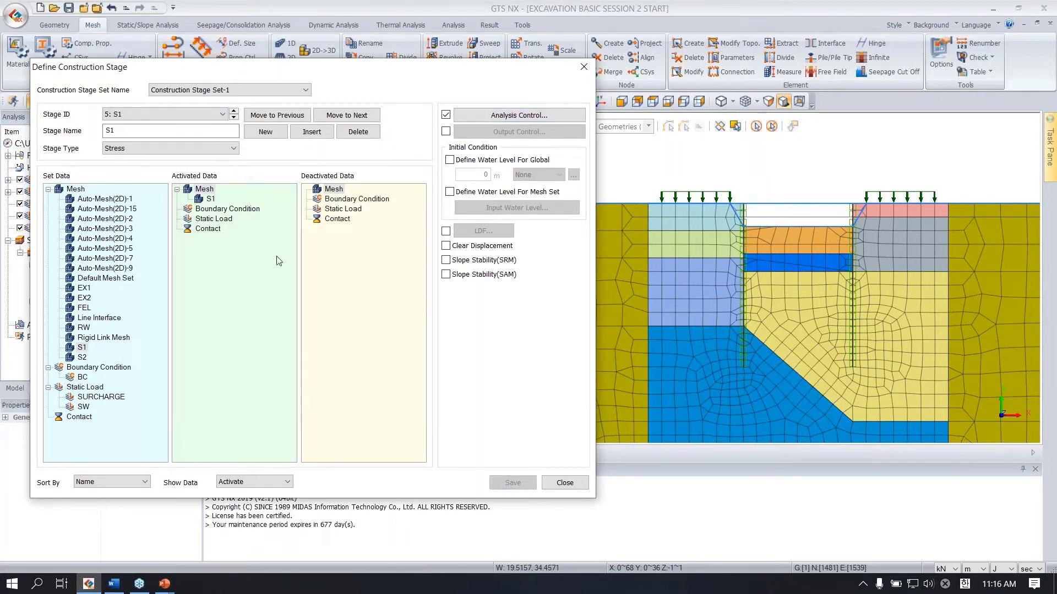
Step: Add a new construction stage named EX2 after S1 and deactivate the EX2 mesh set in it
click(265, 132)
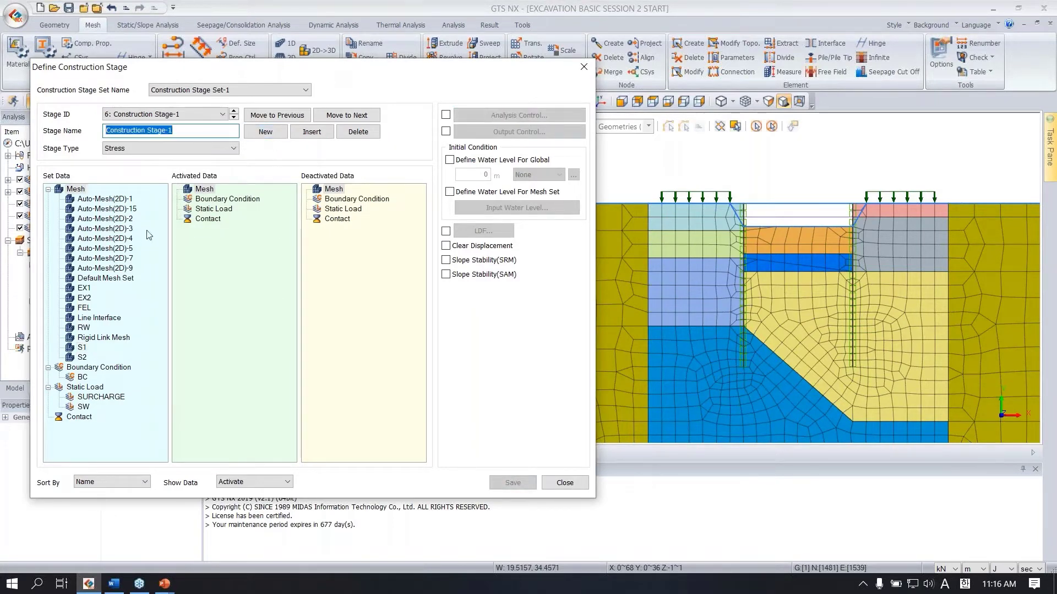
text(EX2)
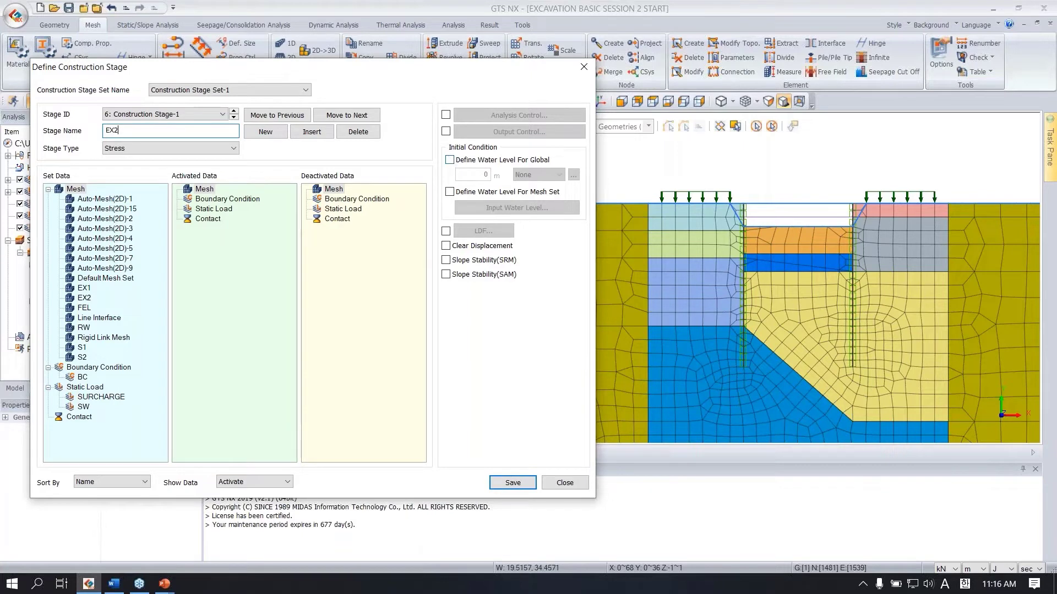
drag(84, 298, 352, 209)
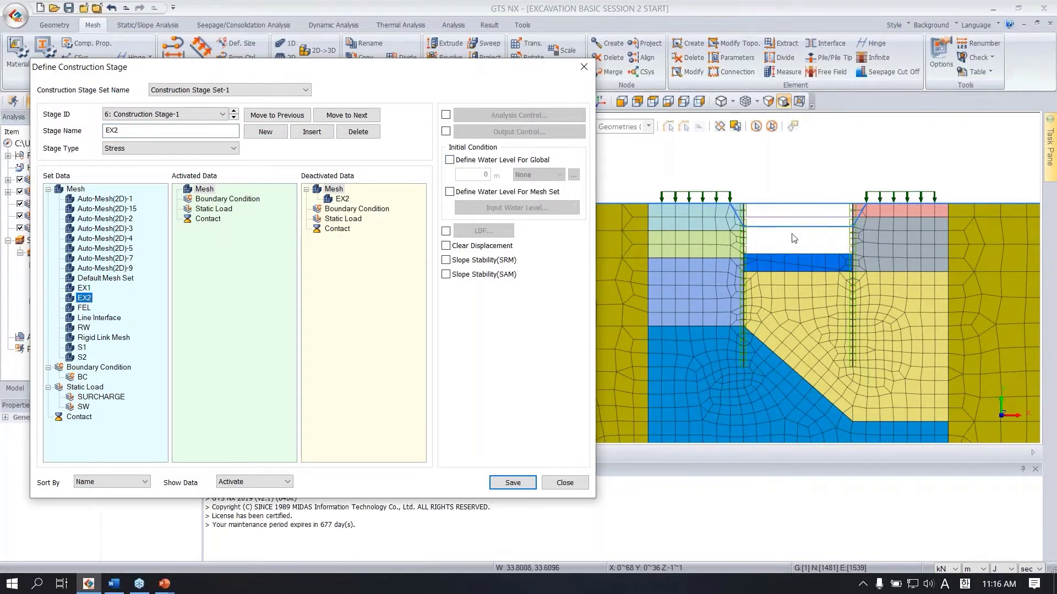
Step: Enable Analysis Control for the EX2 stage, define its global water level as 1 m with the EX2 function, and save the stage
click(446, 115)
click(471, 116)
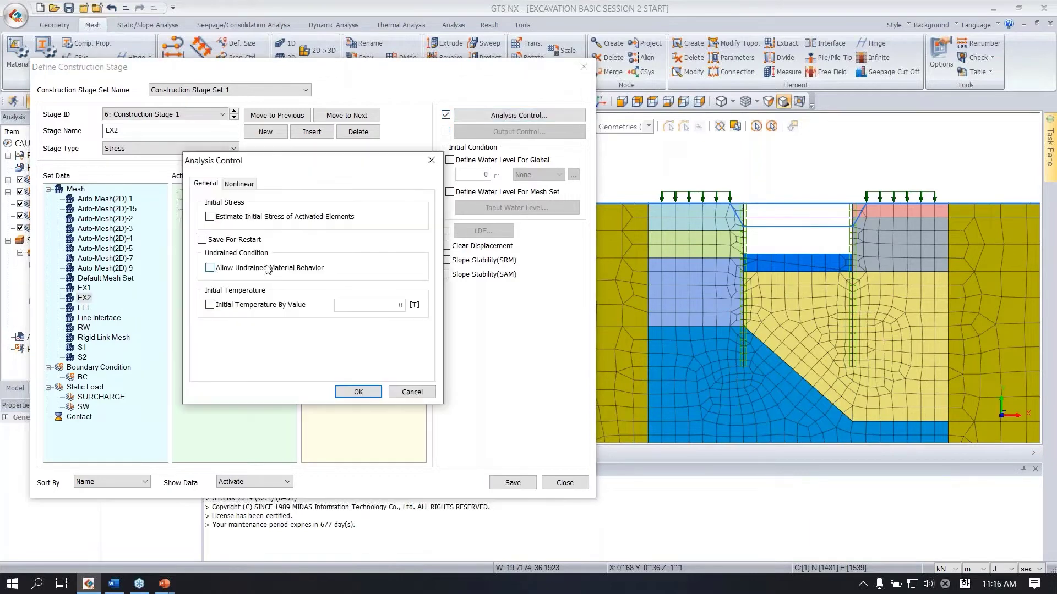
click(358, 391)
click(449, 160)
double_click(473, 175)
text(1)
click(536, 175)
click(537, 212)
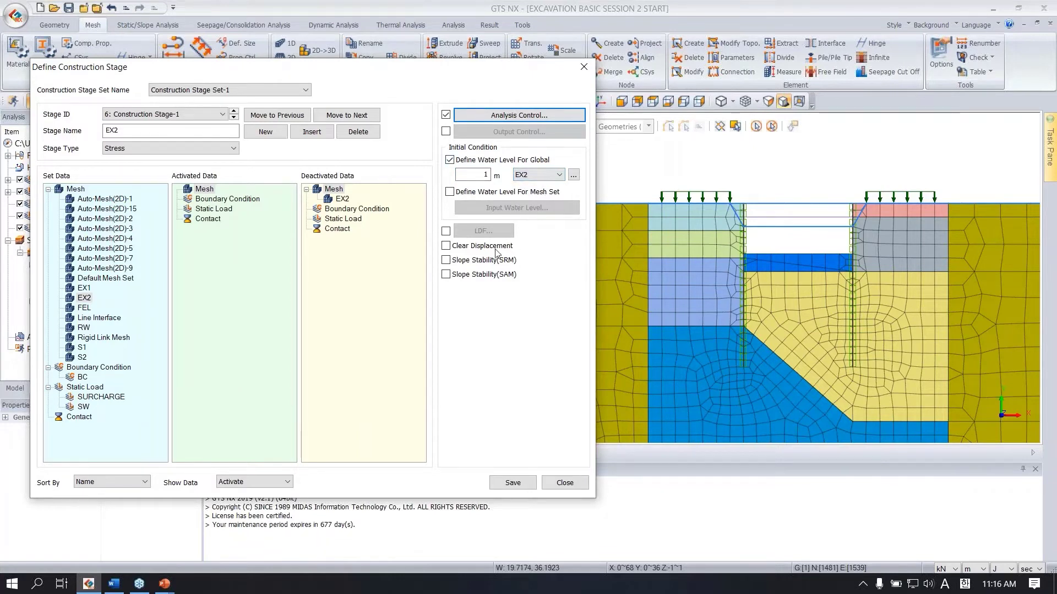
click(513, 483)
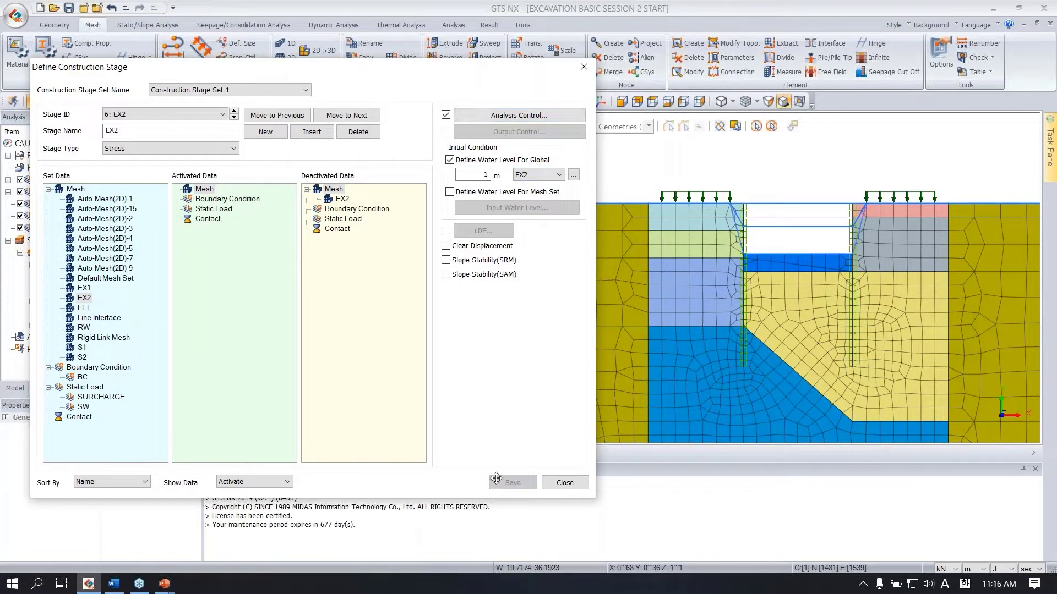
Step: Add a new construction stage named S2 after EX2, activate the S2 mesh set in it and save the stage
click(257, 134)
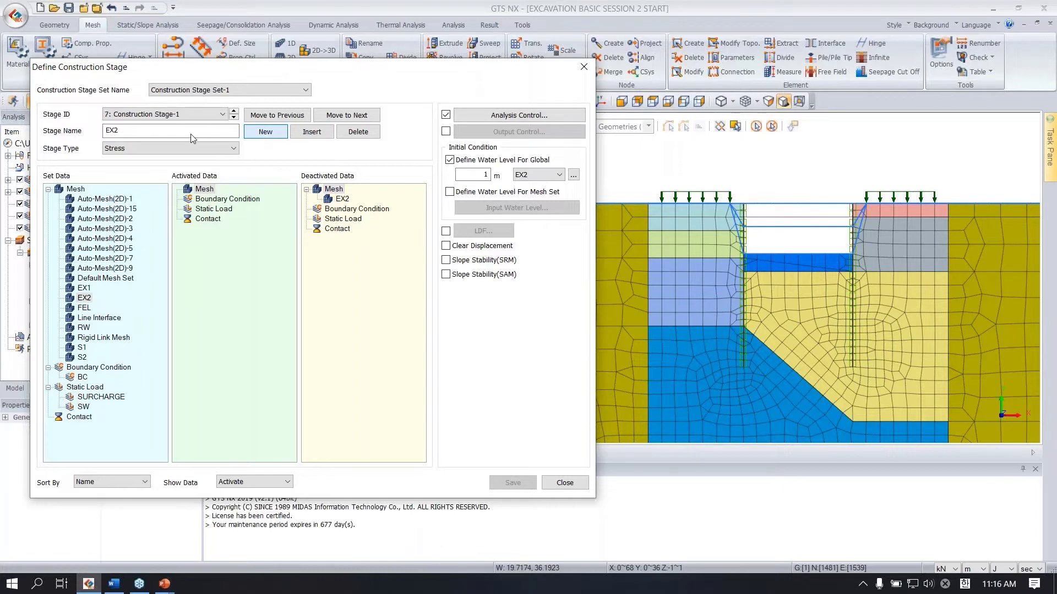
drag(190, 134, 104, 131)
text(S2)
drag(82, 358, 239, 252)
click(512, 483)
Step: Allow undrained material behavior in the S2 stage's Analysis Control and save the change
click(446, 114)
click(479, 115)
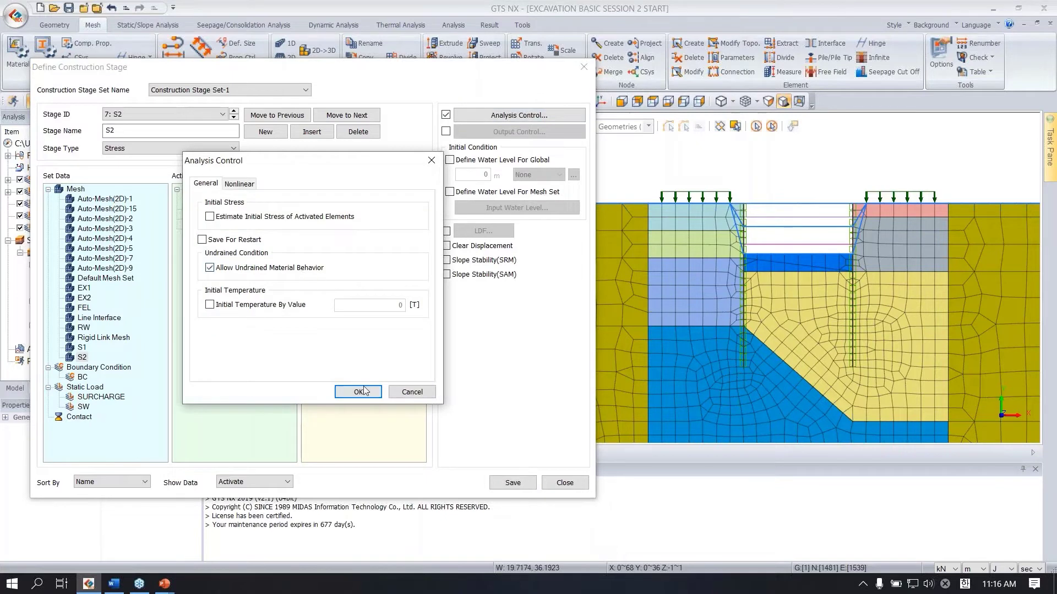
click(358, 391)
click(509, 485)
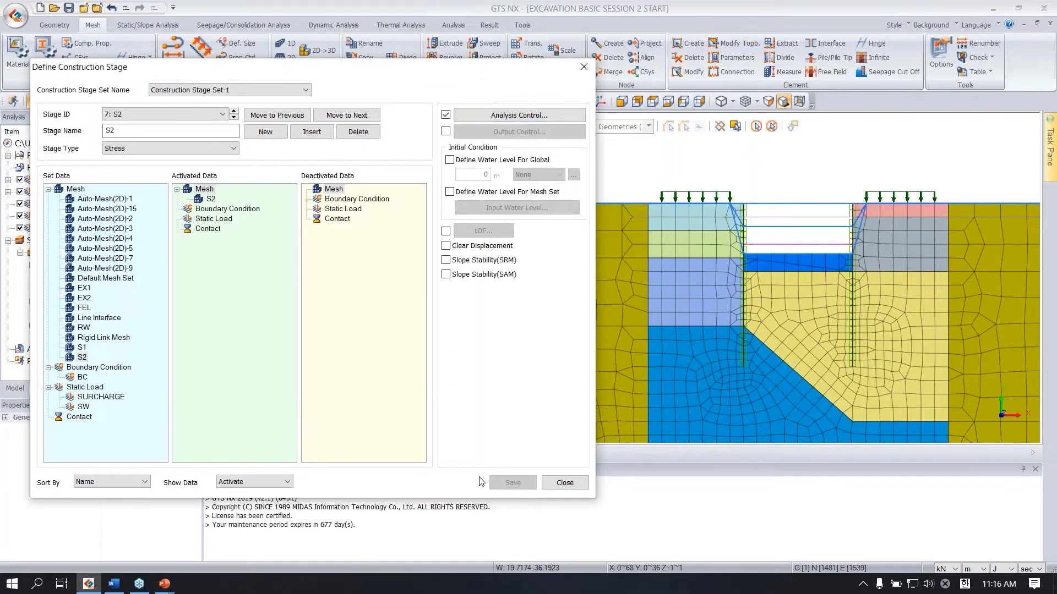
Step: Add a new construction stage named FEL after S2 and deactivate the FEL mesh set in it
click(264, 133)
triple_click(165, 131)
text(FEL)
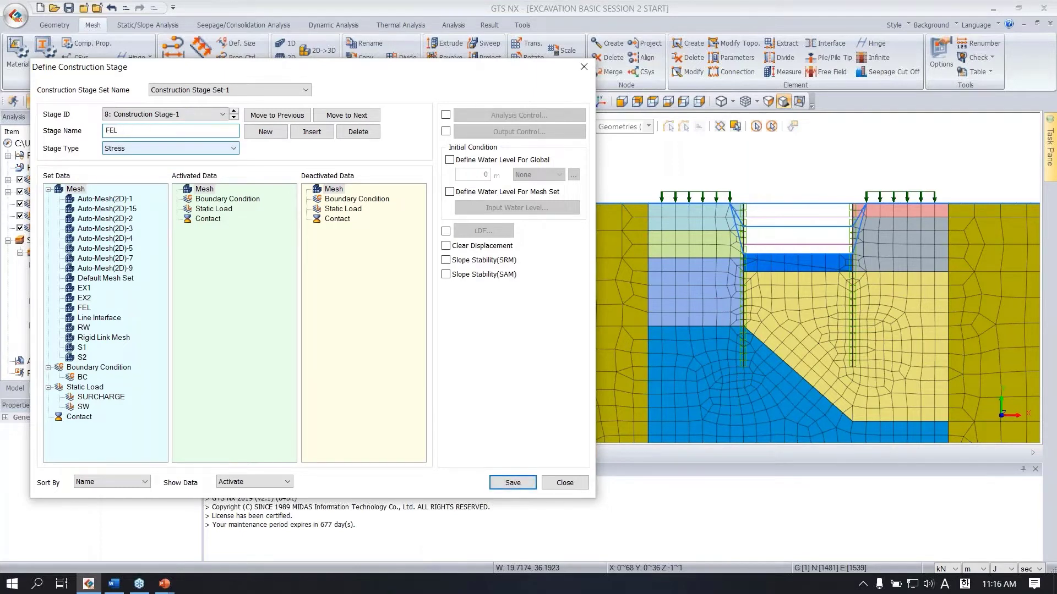
drag(83, 308, 363, 262)
Step: Enable Analysis Control for the FEL stage and allow undrained material behavior in it
click(445, 115)
click(467, 117)
click(245, 270)
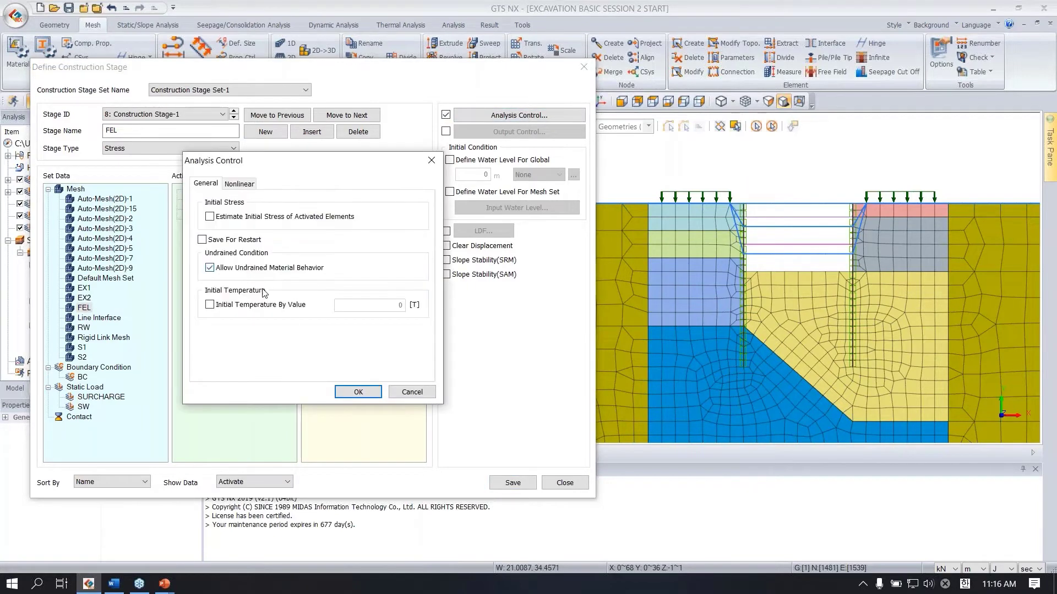
click(359, 392)
Step: Define the FEL stage's global water level as 1 m with the FEL function, save the stage and close the stage definition
click(450, 160)
double_click(473, 174)
text(1)
click(542, 175)
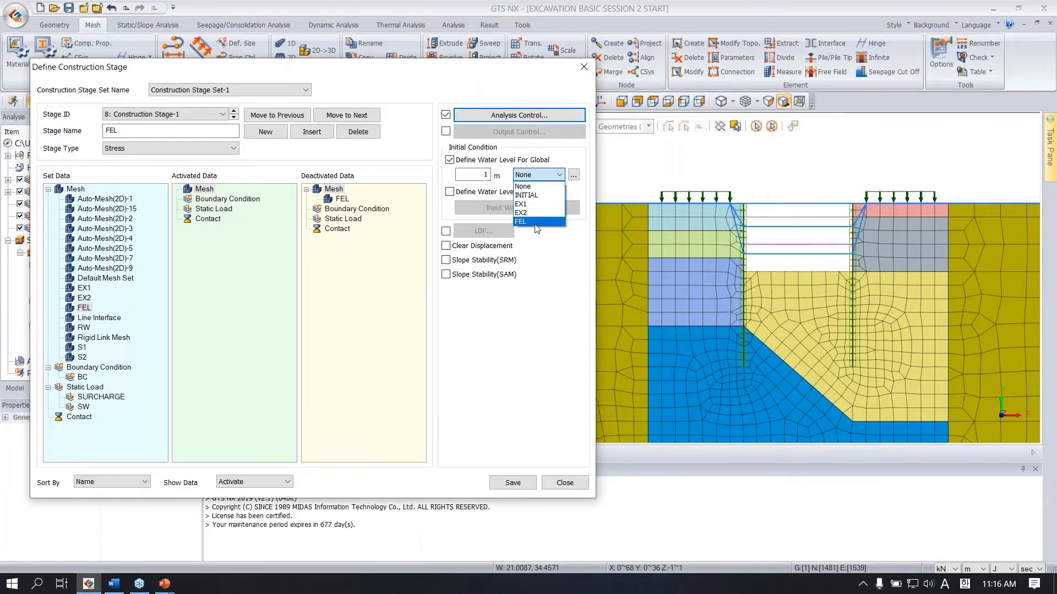
click(532, 222)
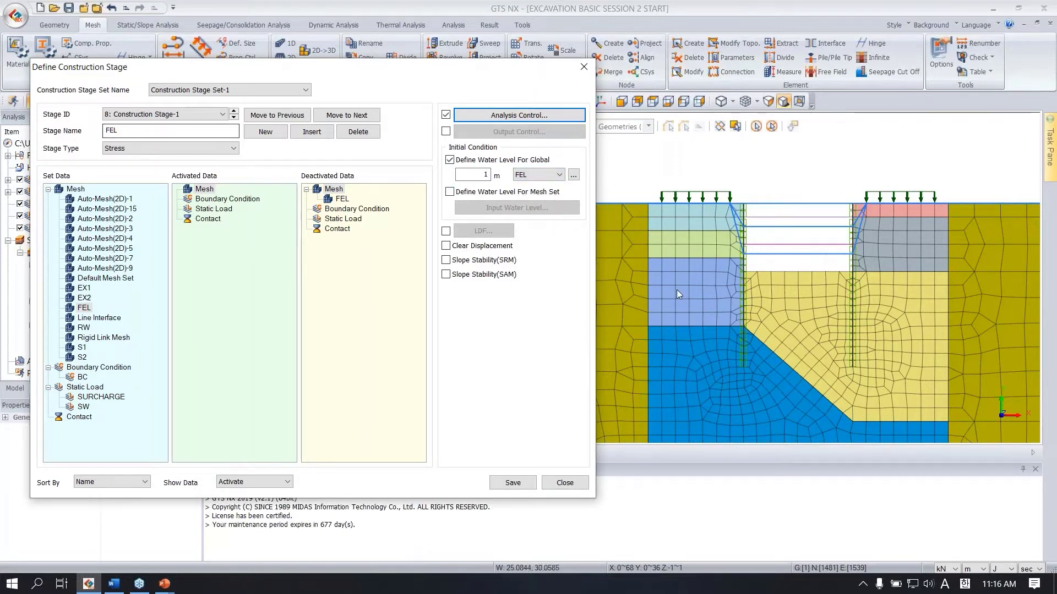
click(512, 483)
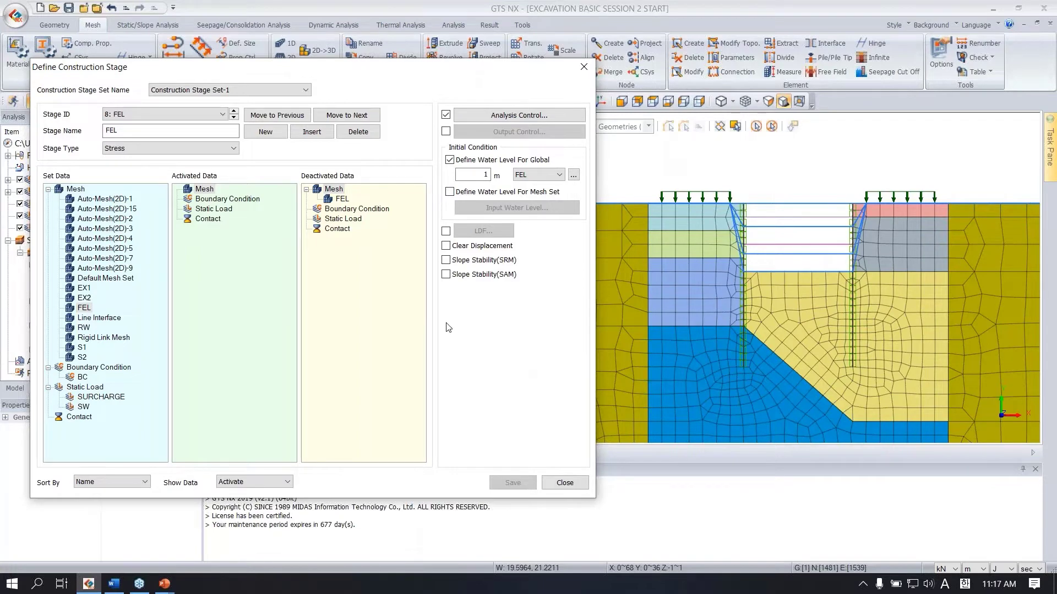
drag(385, 82, 609, 76)
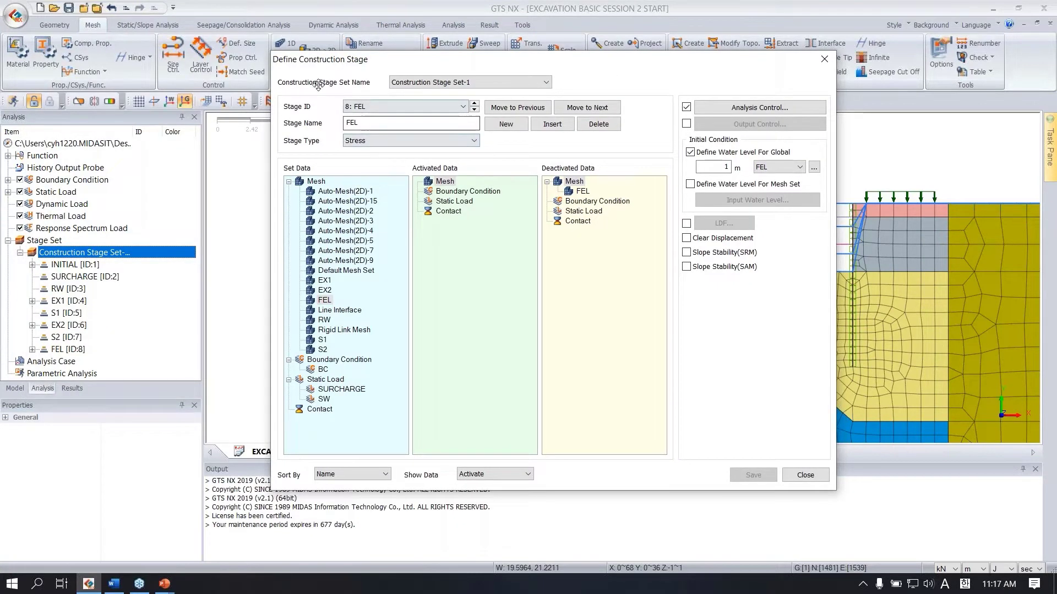
drag(625, 65, 563, 77)
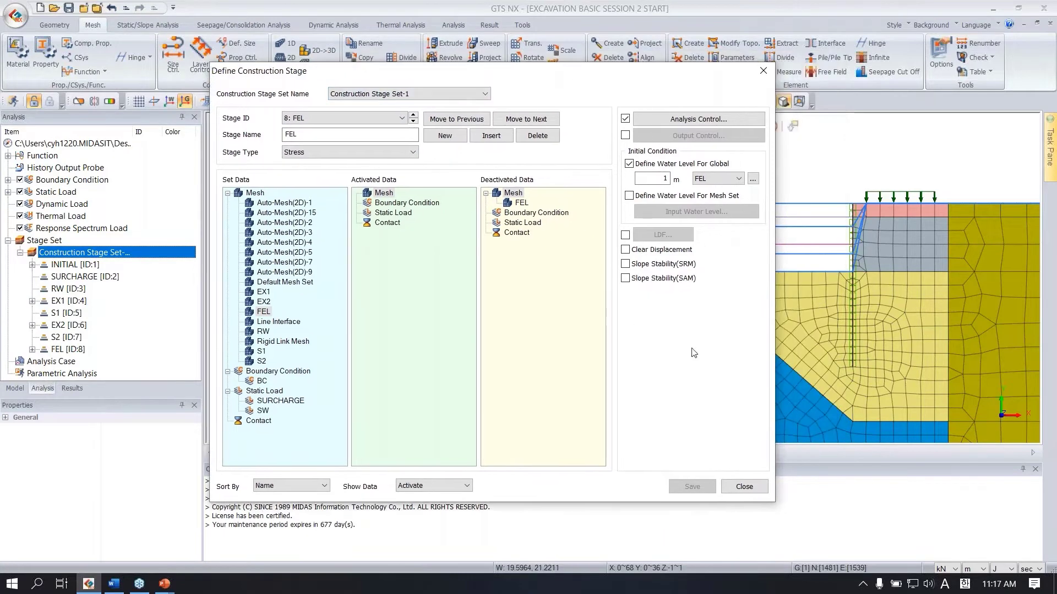
click(743, 487)
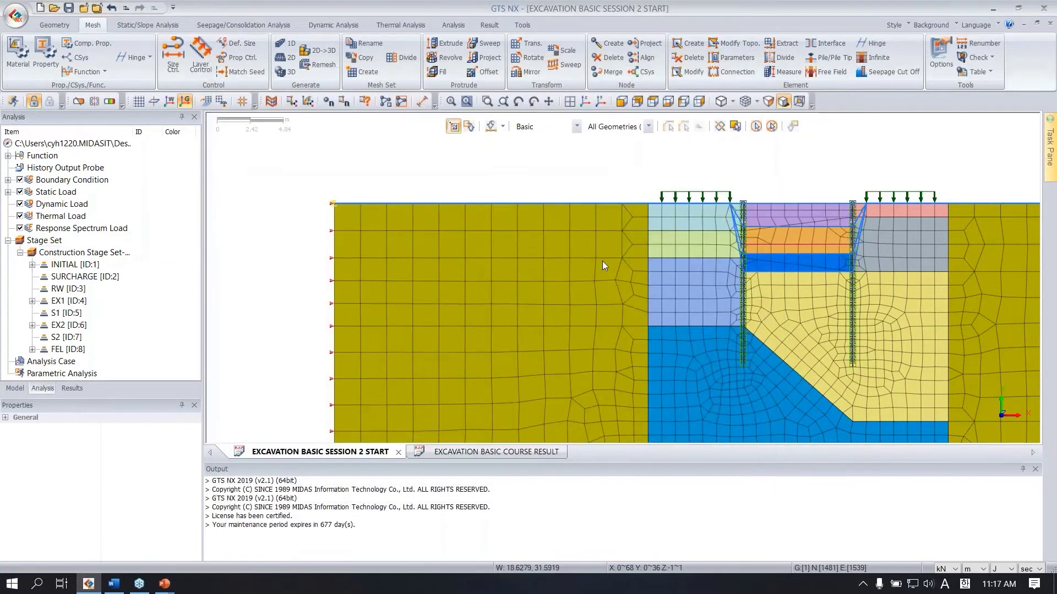
Step: Expand the construction stages that have water levels and show the water levels of INITIAL, EX1, EX2 and FEL in the model
double_click(66, 349)
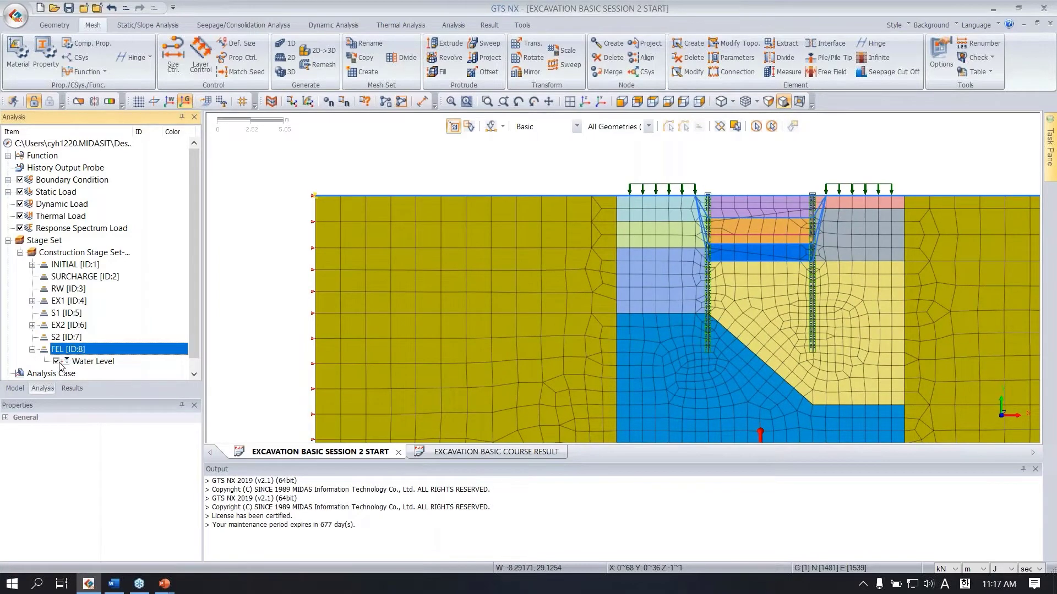
double_click(69, 328)
drag(62, 338, 61, 265)
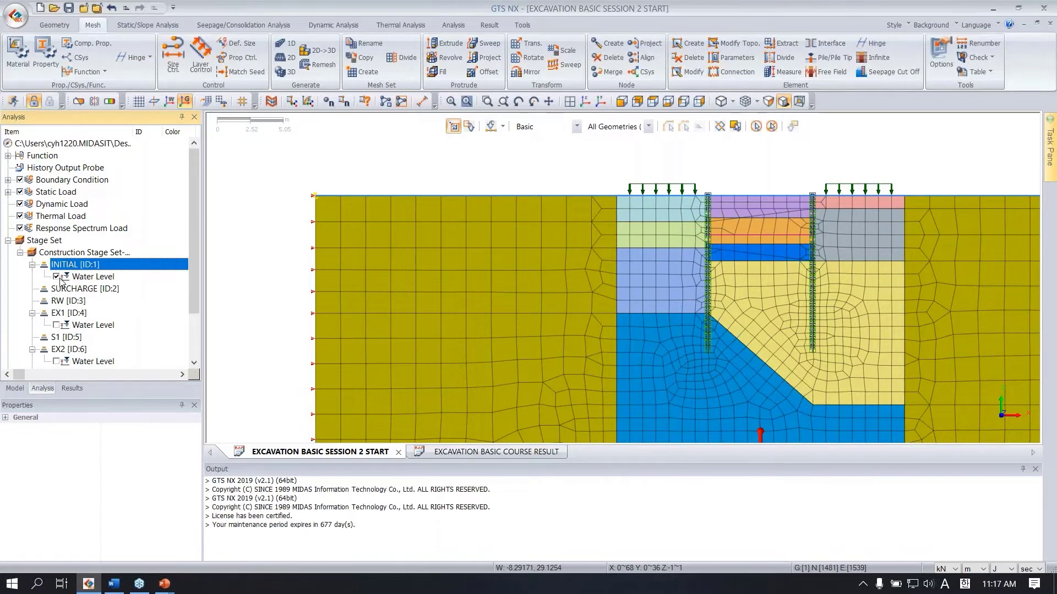
click(58, 278)
click(59, 302)
scroll(62, 338, down, 2)
click(56, 301)
click(56, 337)
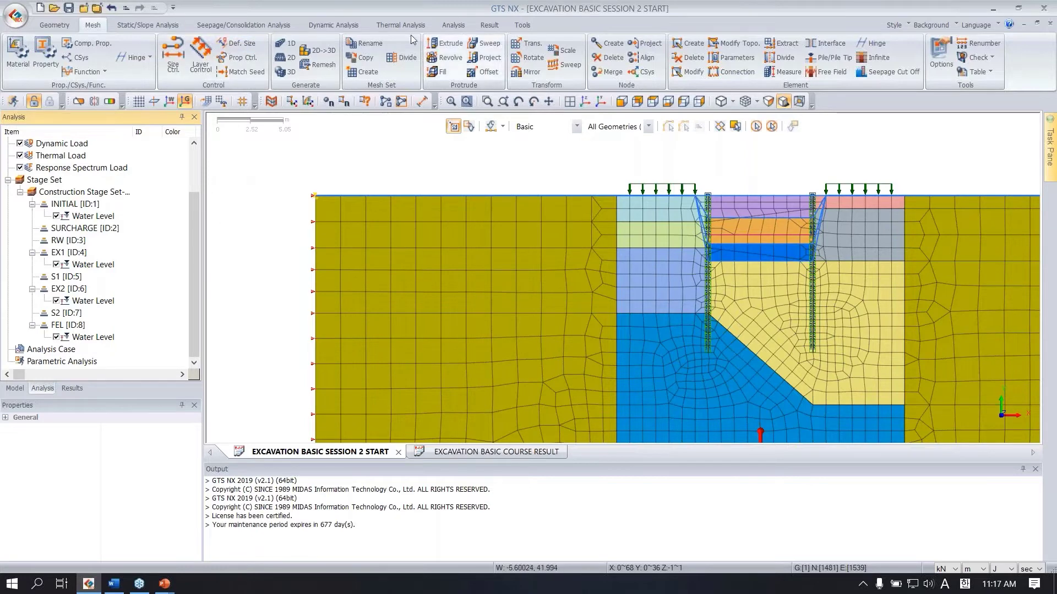
Step: Simulate the construction stages of Construction Stage Set-1, switch the playback speed to Level 1 (Slow) and close the simulation
click(453, 26)
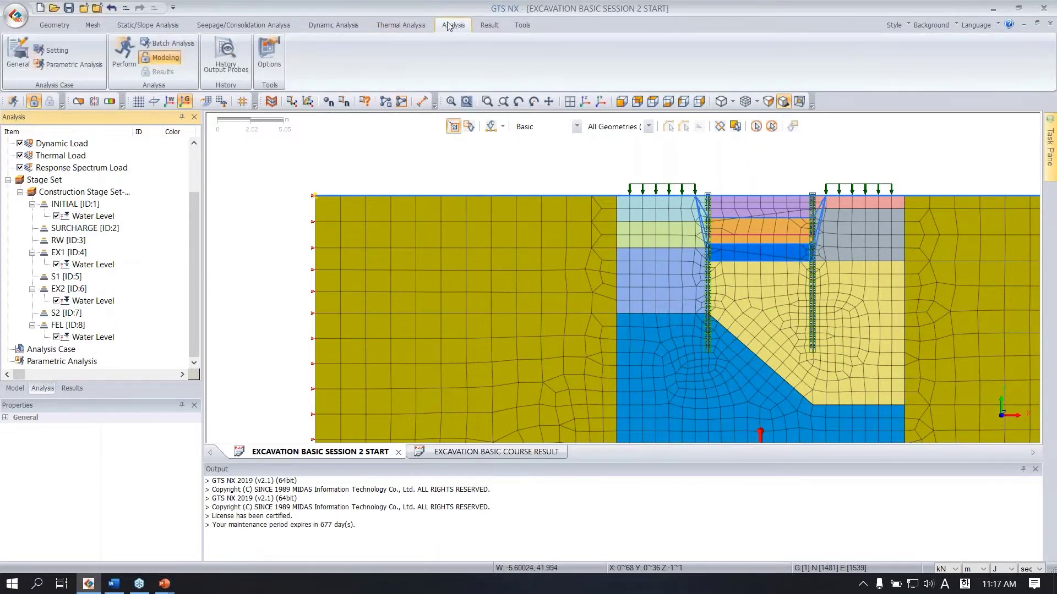
click(401, 25)
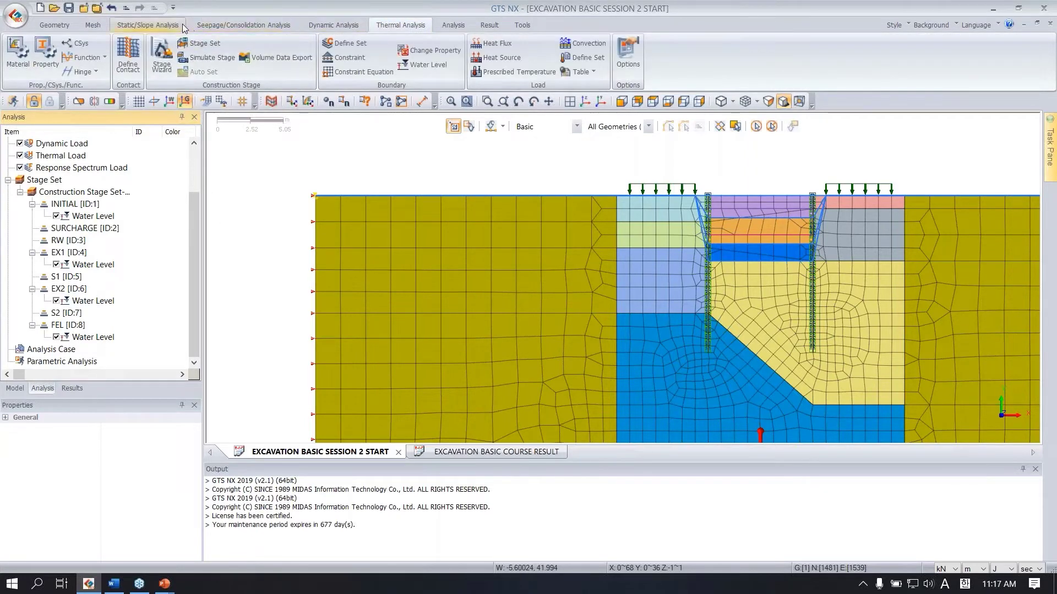
click(212, 57)
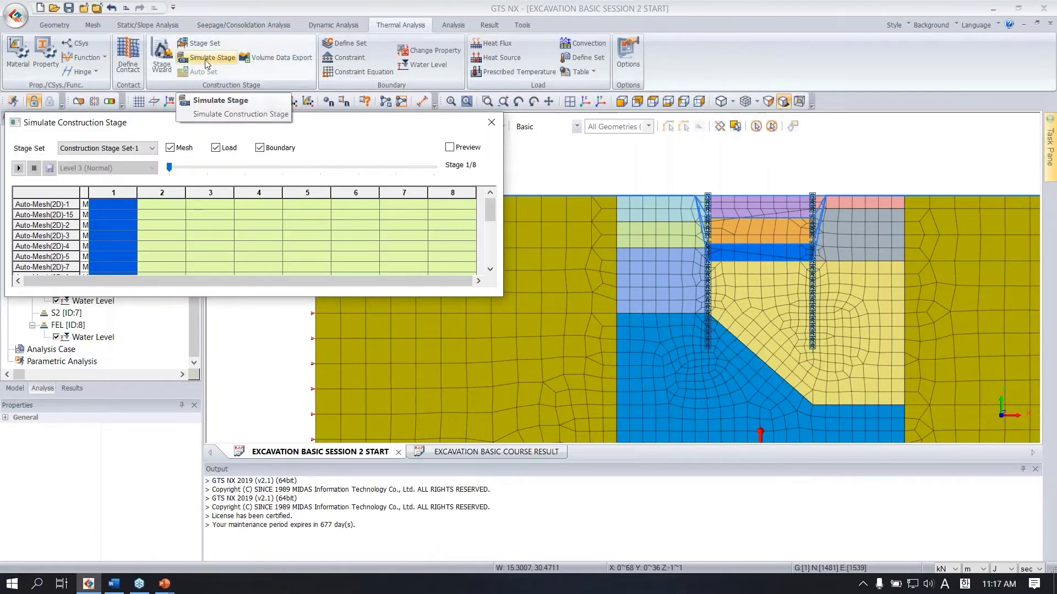
click(18, 168)
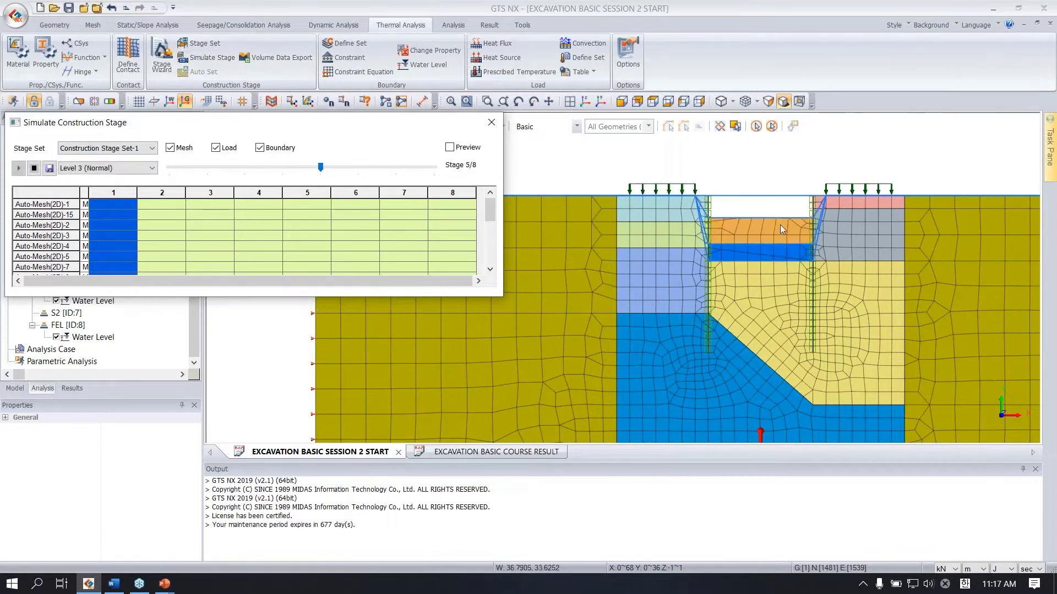
click(119, 169)
click(82, 180)
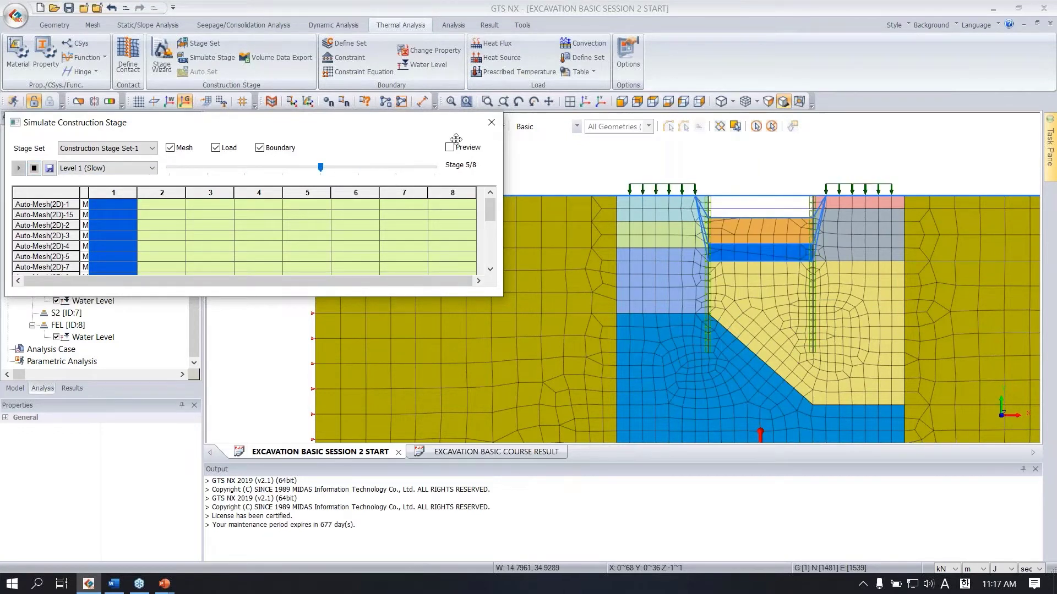
click(501, 123)
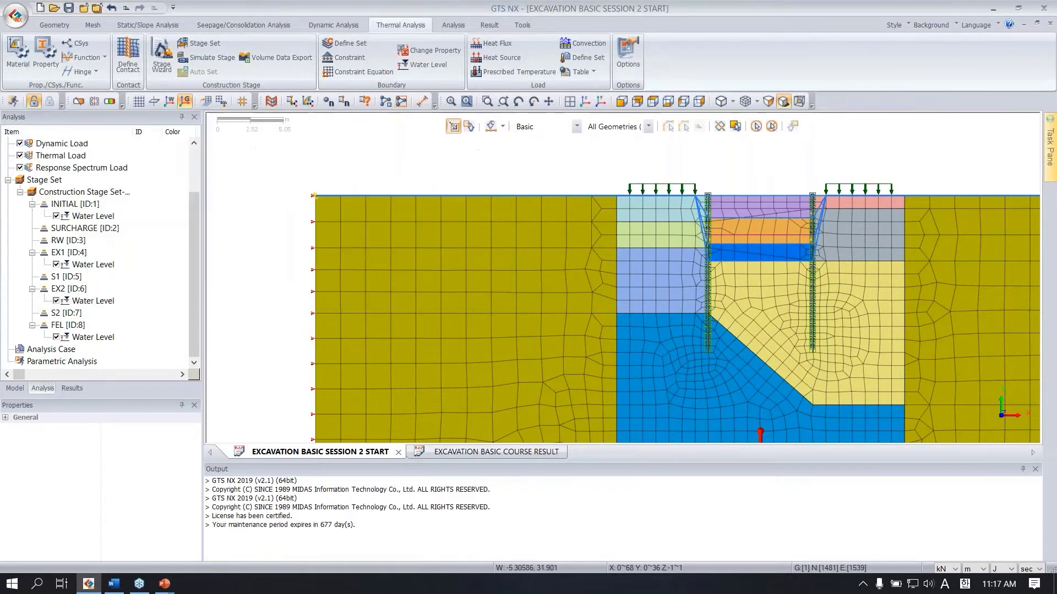
Step: Add an analysis case titled EXCAVATION with the Construction Stage solution type, using Construction Stage Set-1
scroll(193, 213, up, 1)
scroll(195, 217, down, 1)
double_click(68, 192)
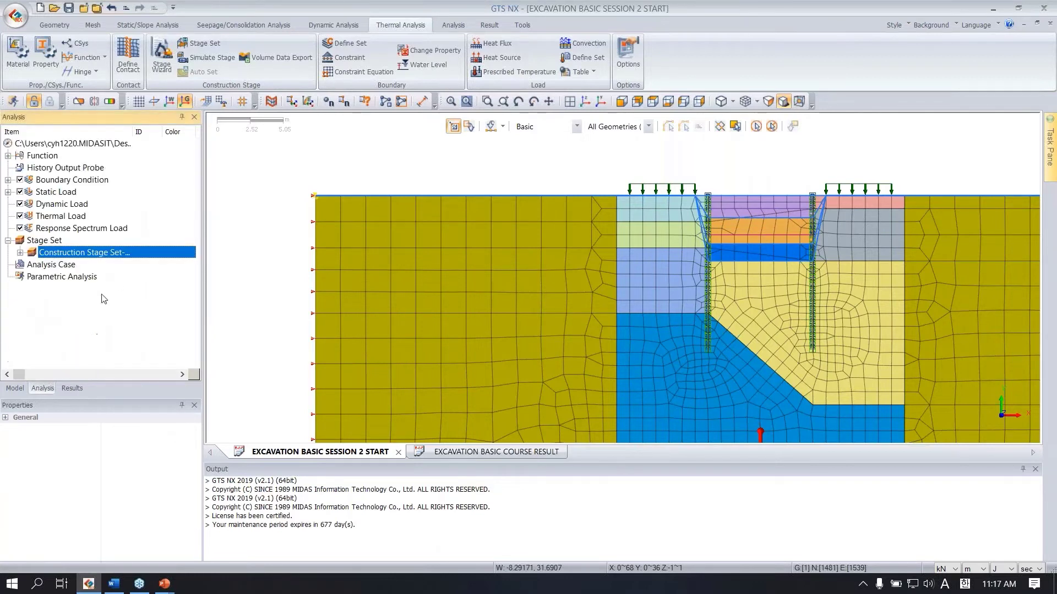
click(58, 268)
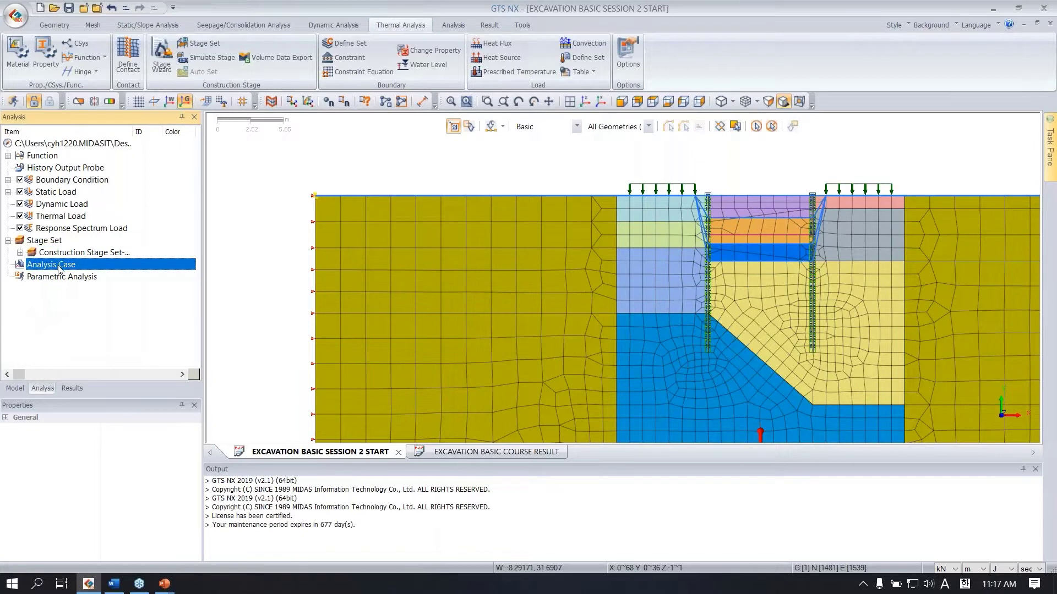
right_click(60, 269)
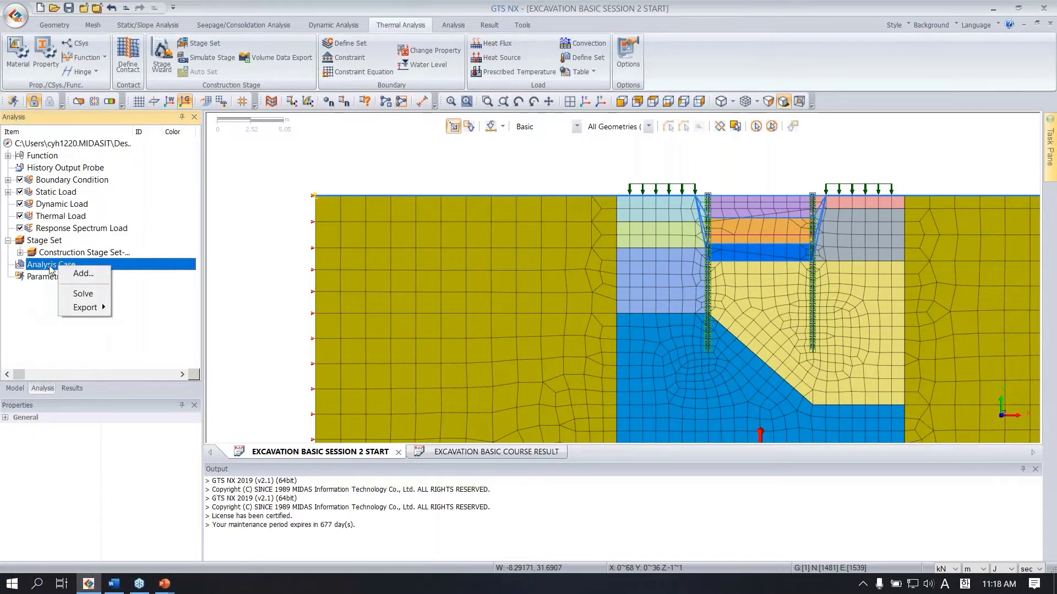
click(82, 274)
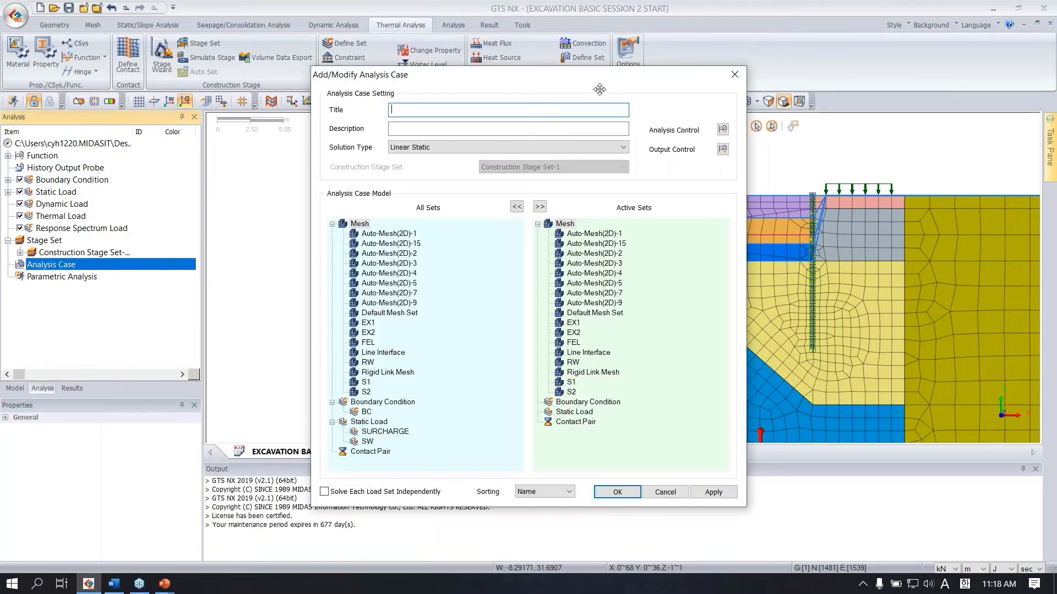
drag(591, 80, 598, 76)
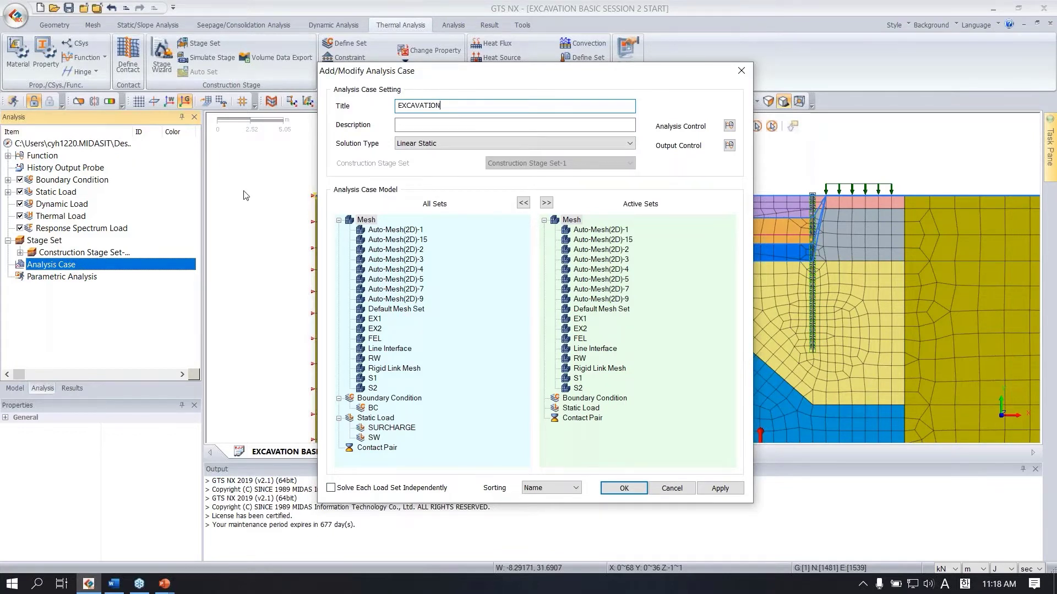
click(434, 144)
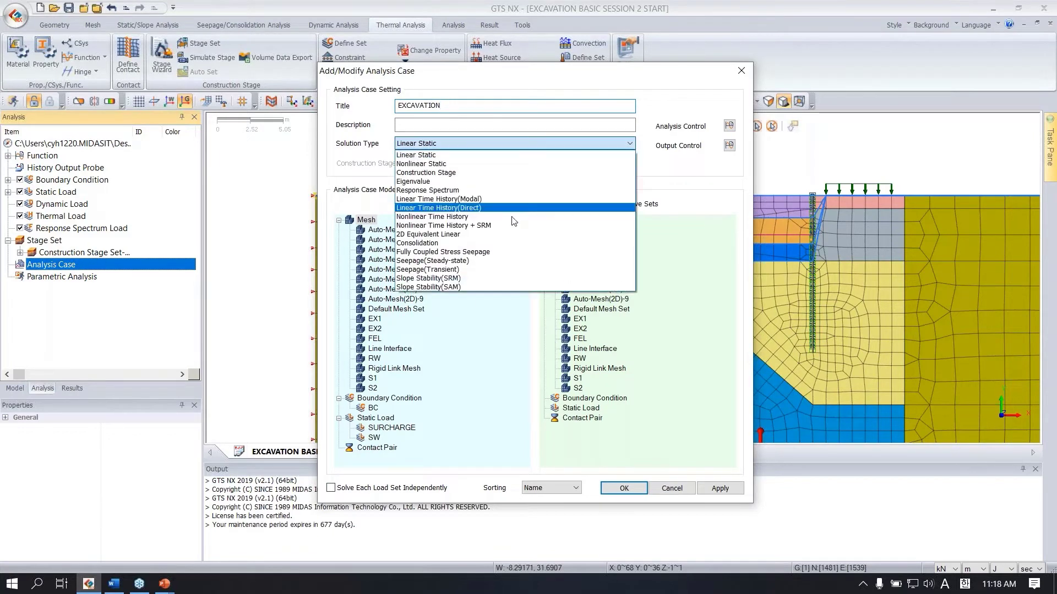
click(425, 174)
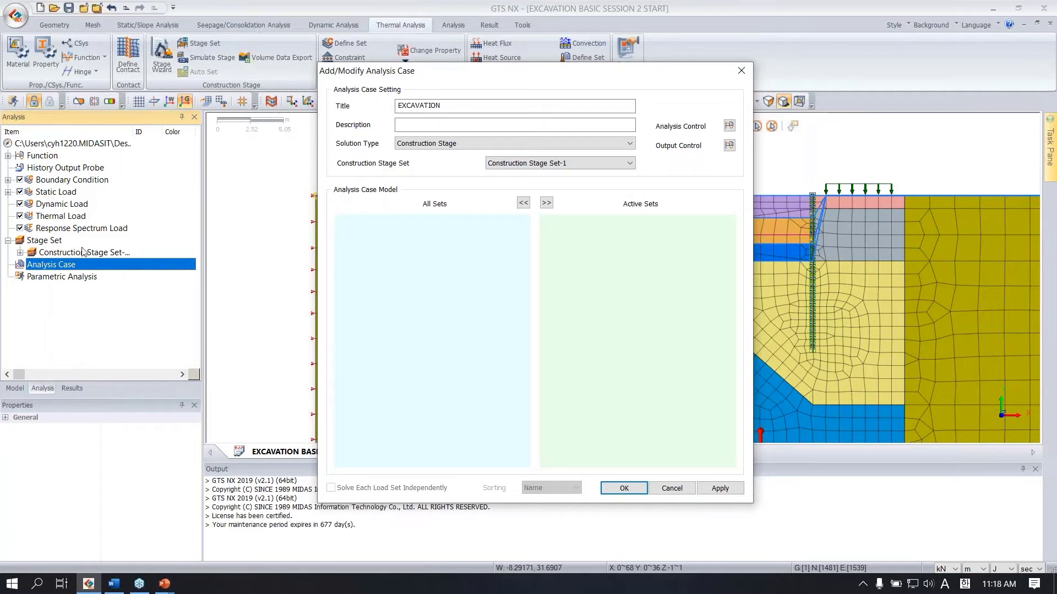
click(601, 163)
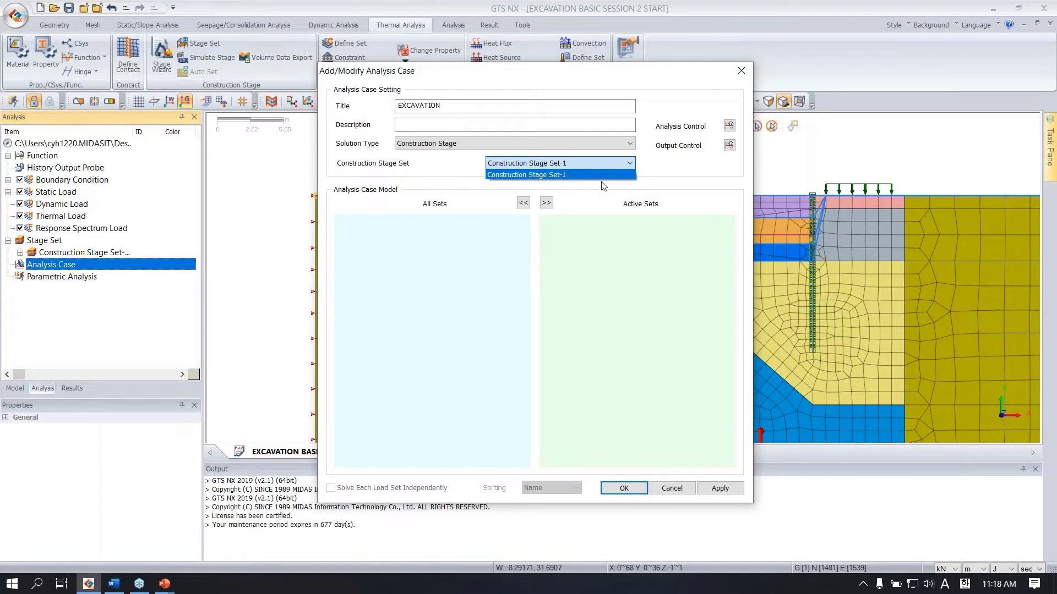
click(482, 201)
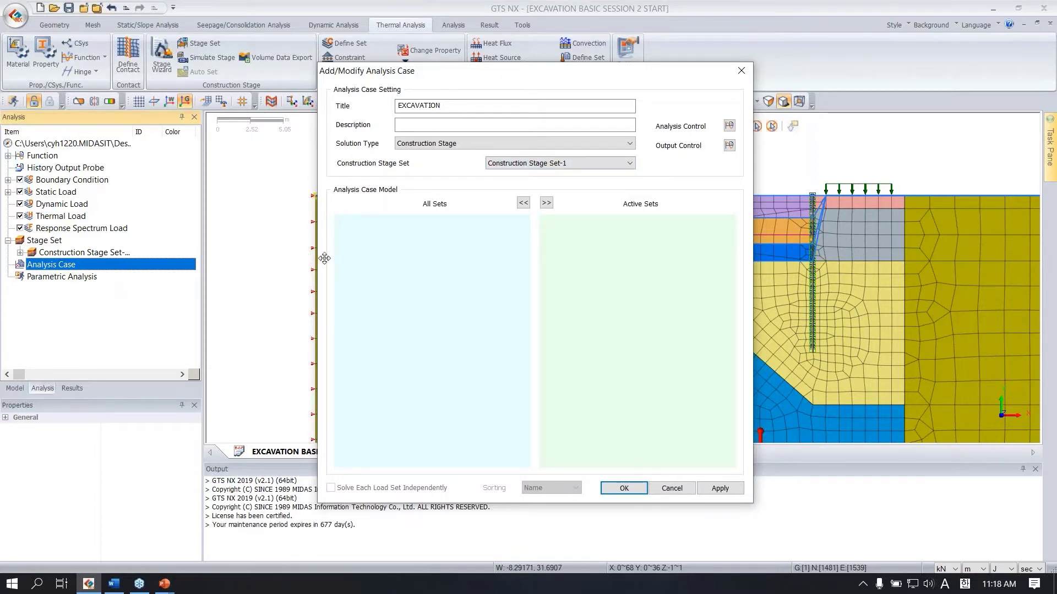
Step: In the analysis case's Analysis Control, use 1:INITIAL as the initial stage for stress analysis and apply the K0 condition
click(729, 126)
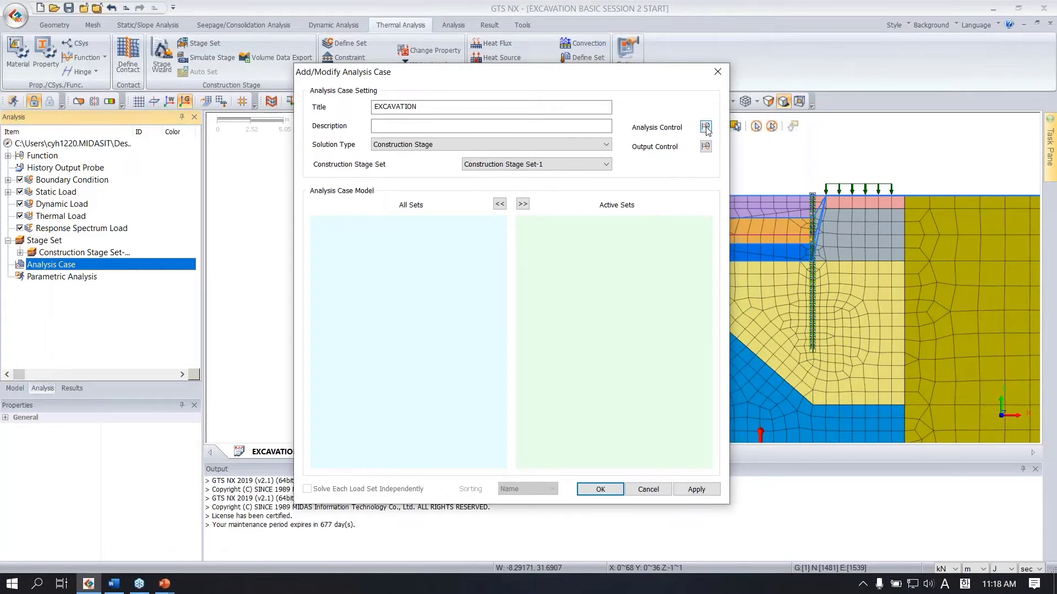
click(706, 127)
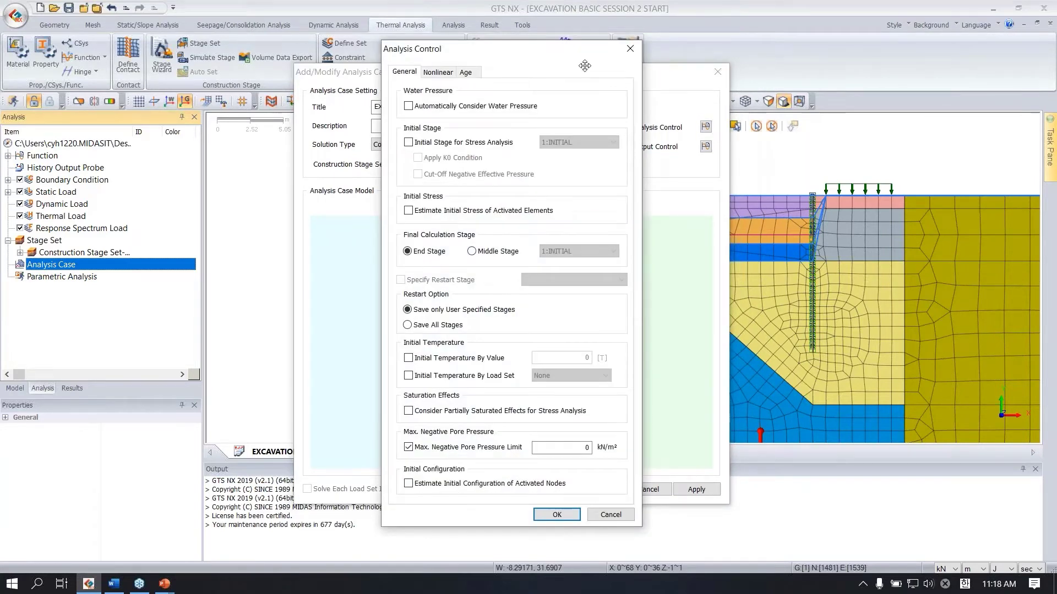
drag(559, 54, 581, 58)
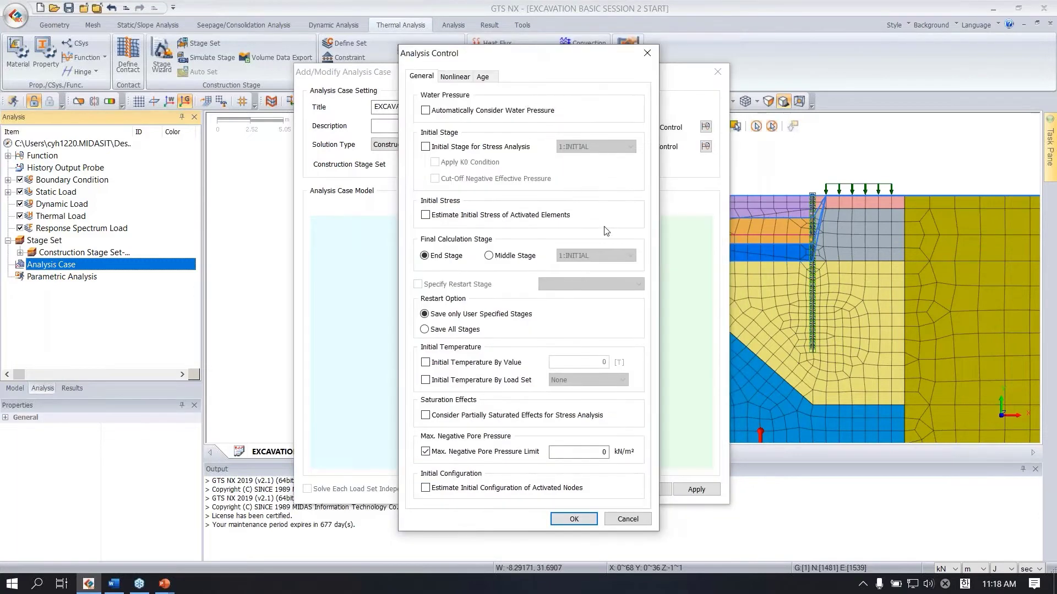
click(477, 146)
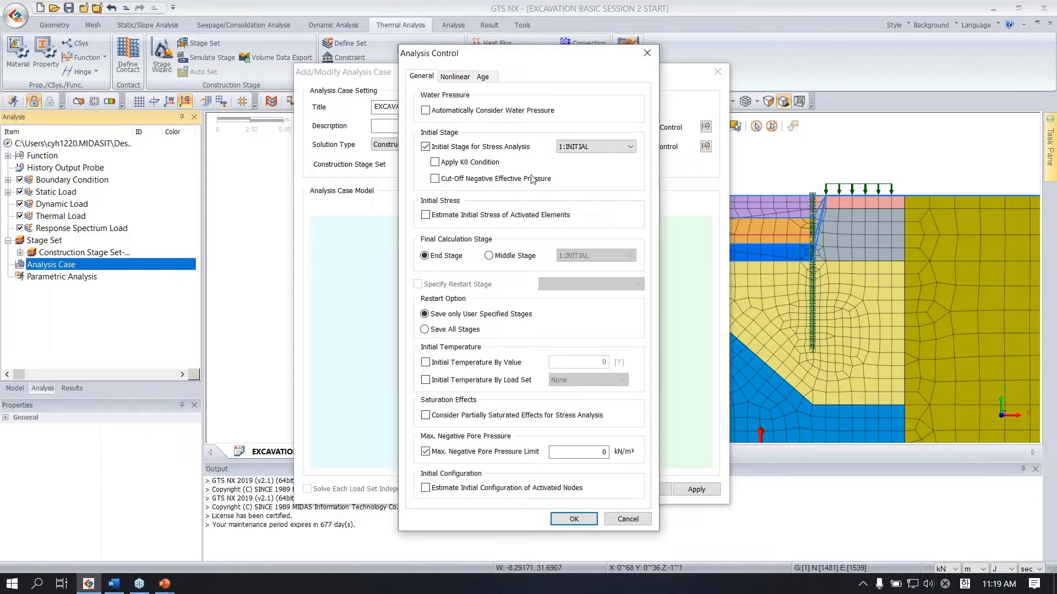
click(480, 164)
Step: Try the Enhanced Init Stress iterative scheme with tolerances of 0.01 for displacement and 0.001 for load, and switch back to General
click(459, 79)
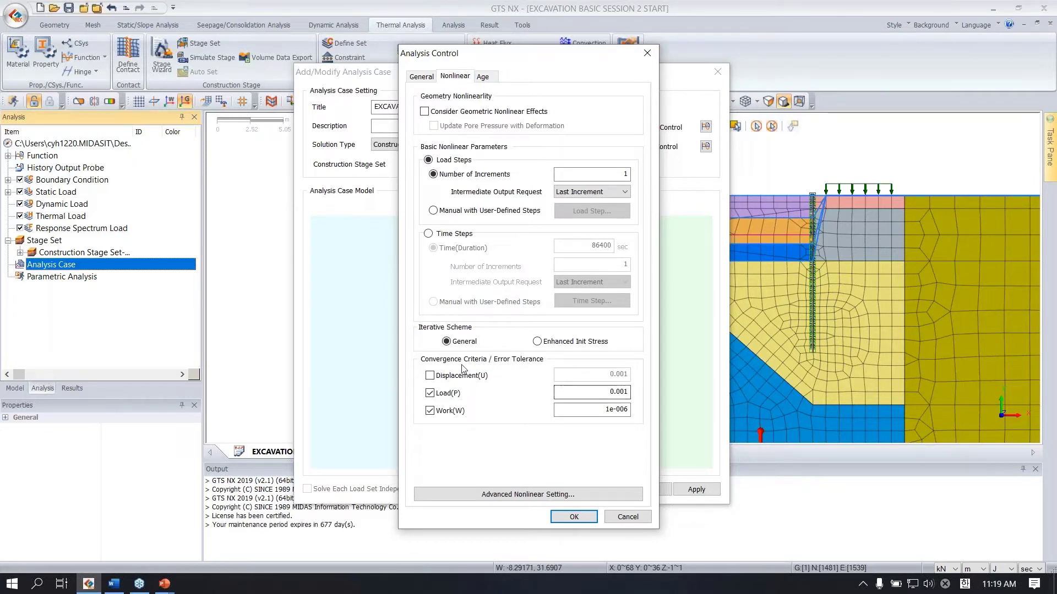
click(537, 341)
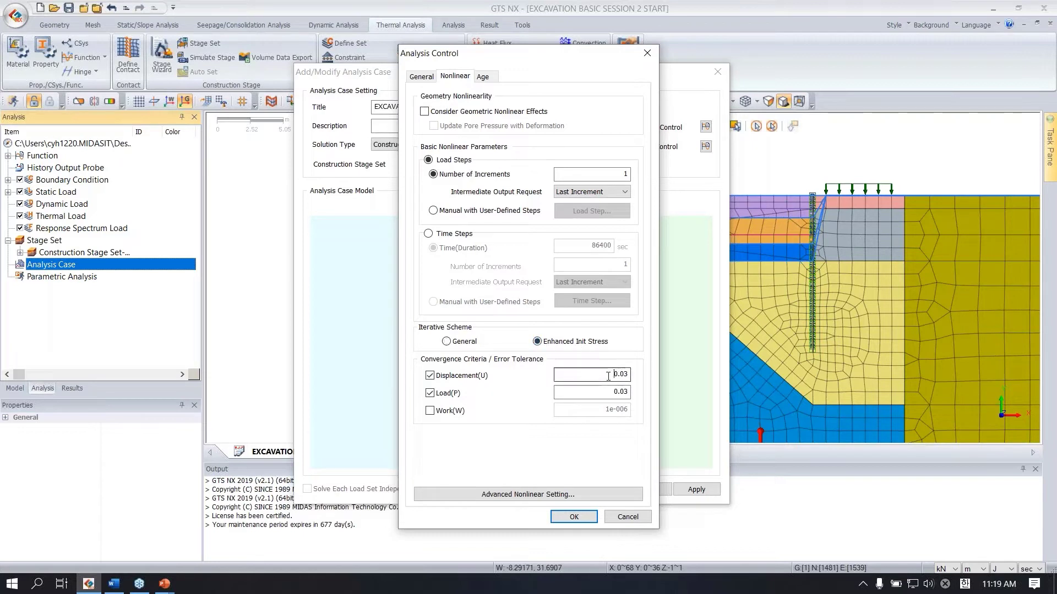
text(0.01)
key(Tab)
text(0.001)
click(473, 343)
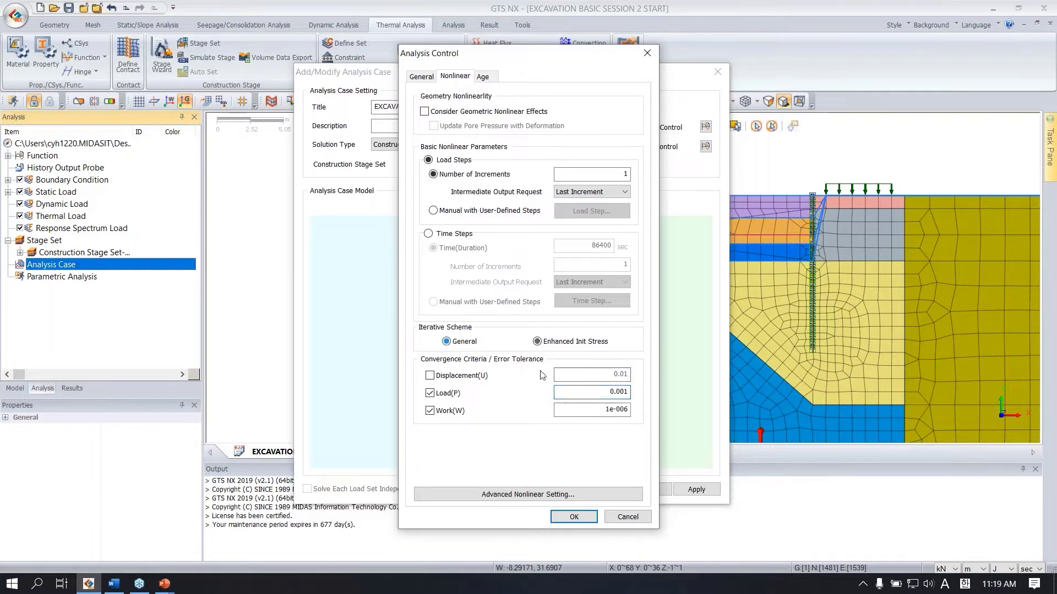
Step: Accept the nonlinear analysis control settings and create the EXCAVATION analysis case
click(593, 410)
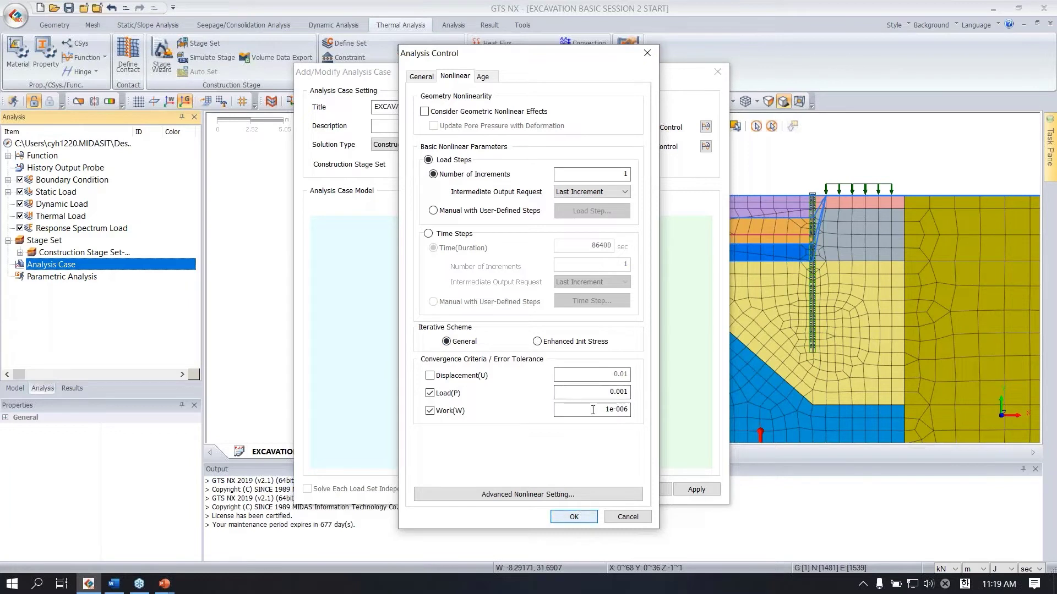
click(574, 517)
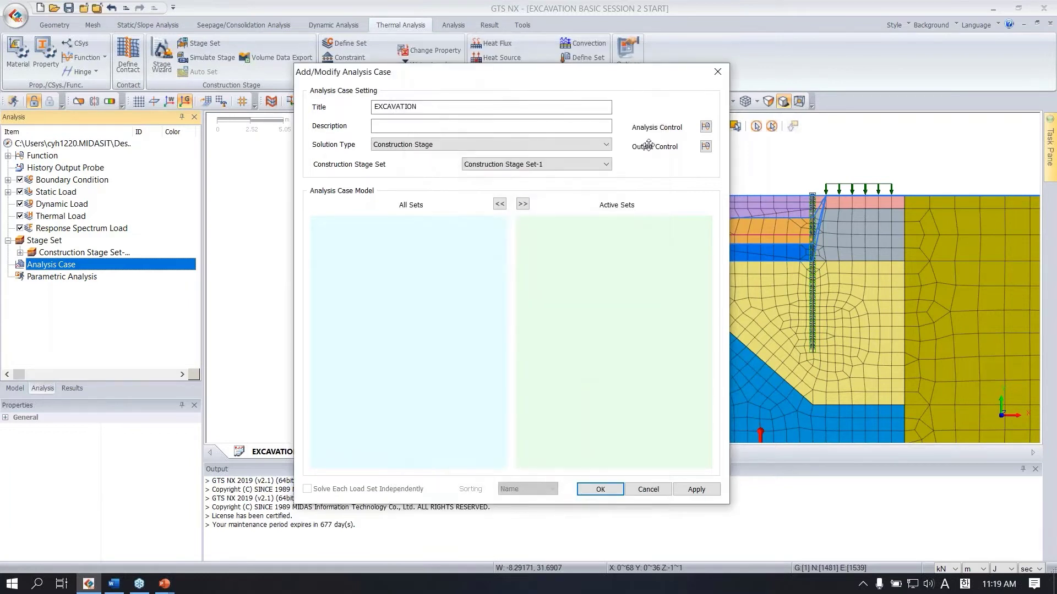
click(600, 490)
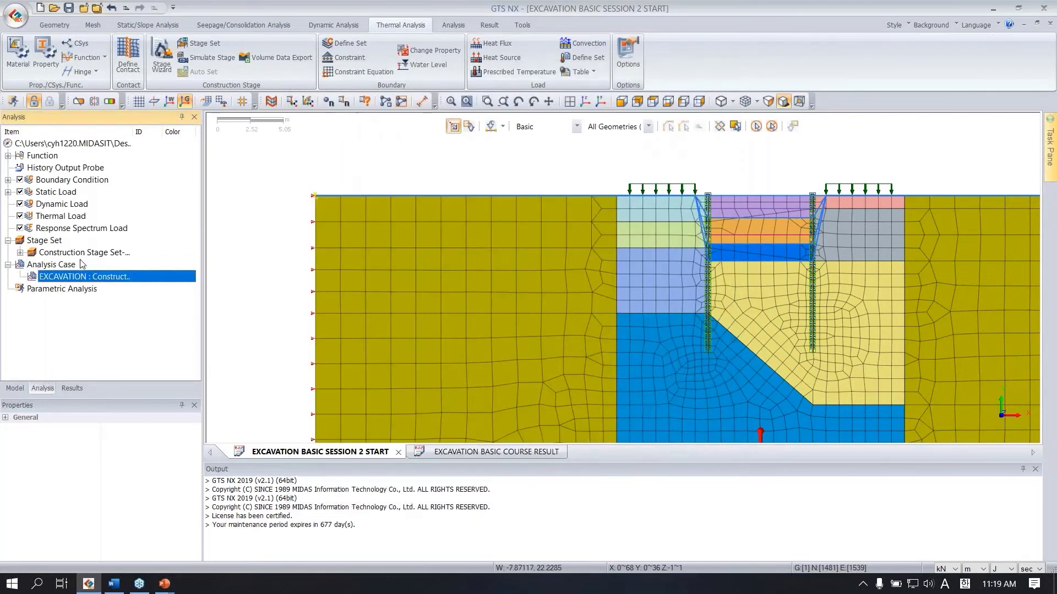
Step: Solve the EXCAVATION construction stage analysis case
click(90, 254)
click(110, 280)
click(89, 254)
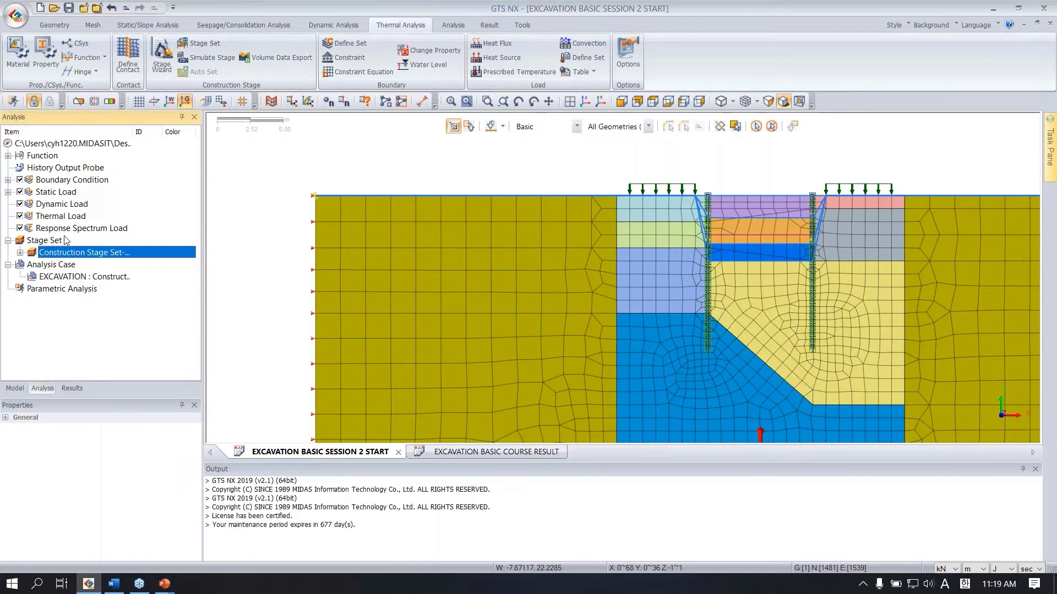
click(66, 277)
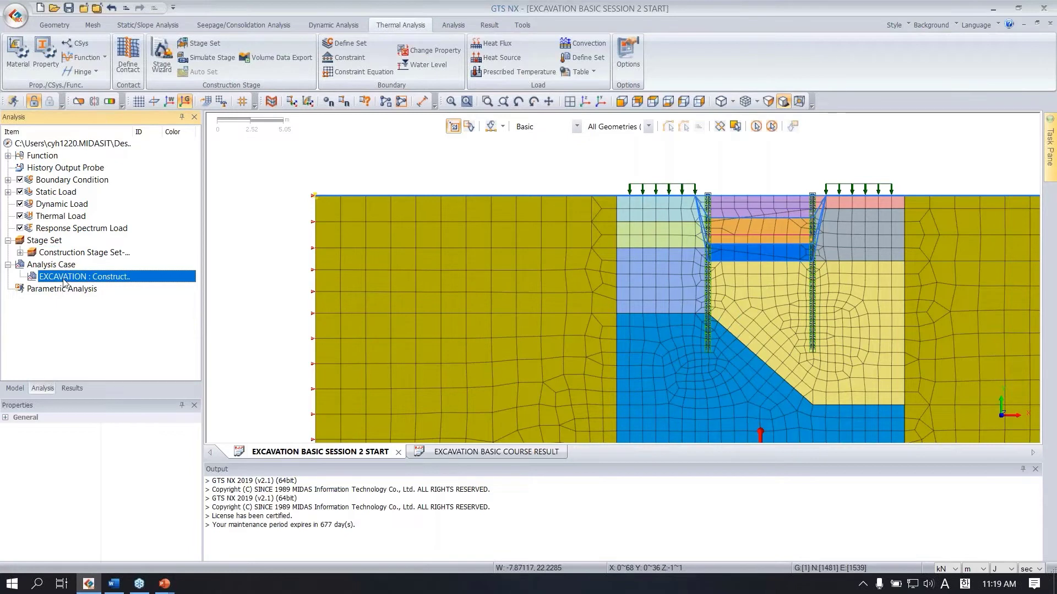
right_click(64, 281)
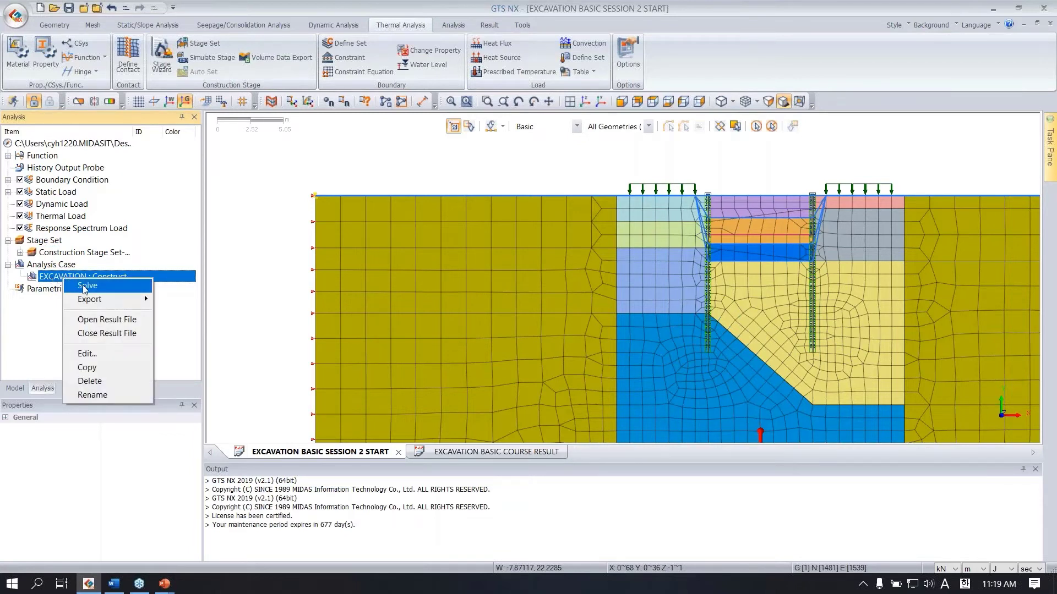
click(86, 286)
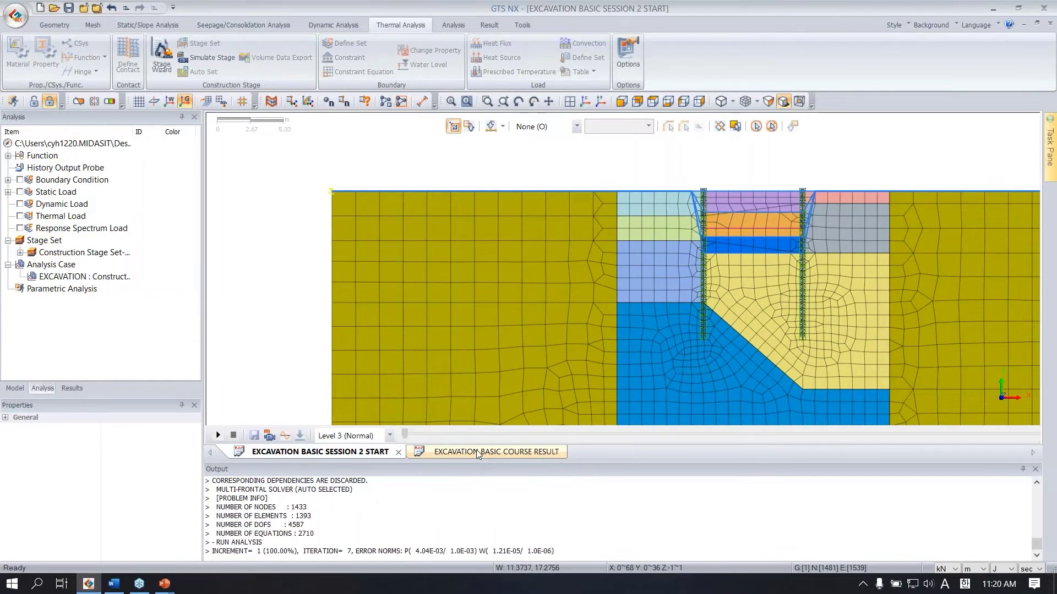
Step: Switch to the EXCAVATION BASIC COURSE RESULT model and go through its result stages from INITIAL to FEL
click(475, 450)
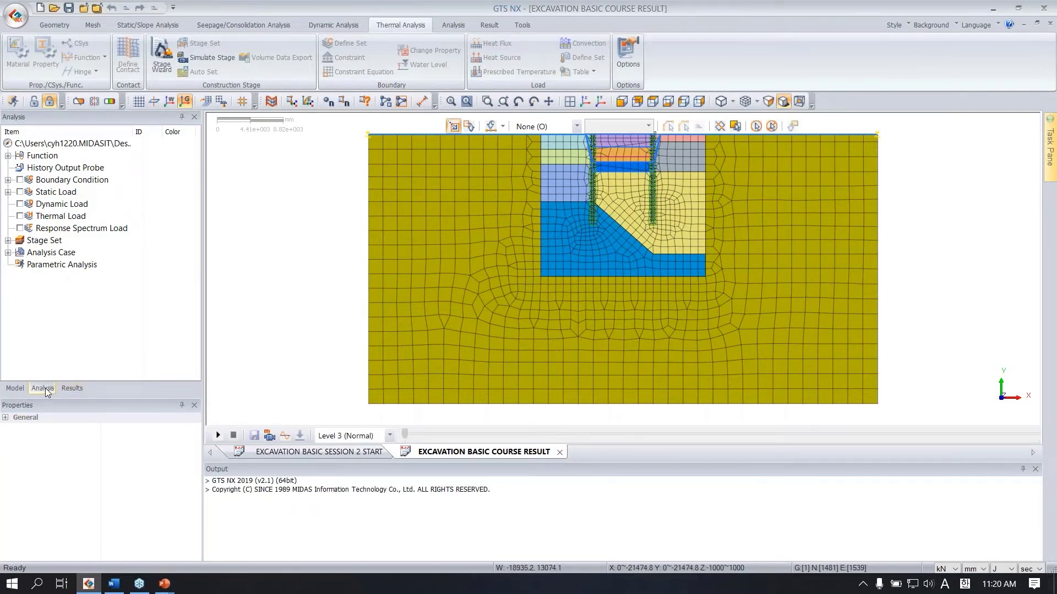
click(74, 389)
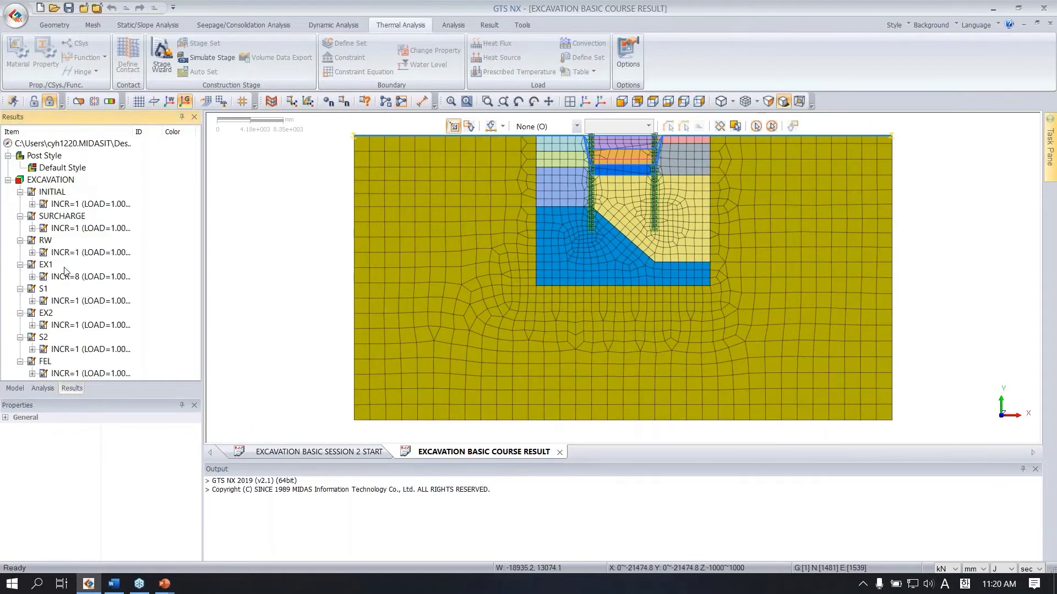
click(58, 193)
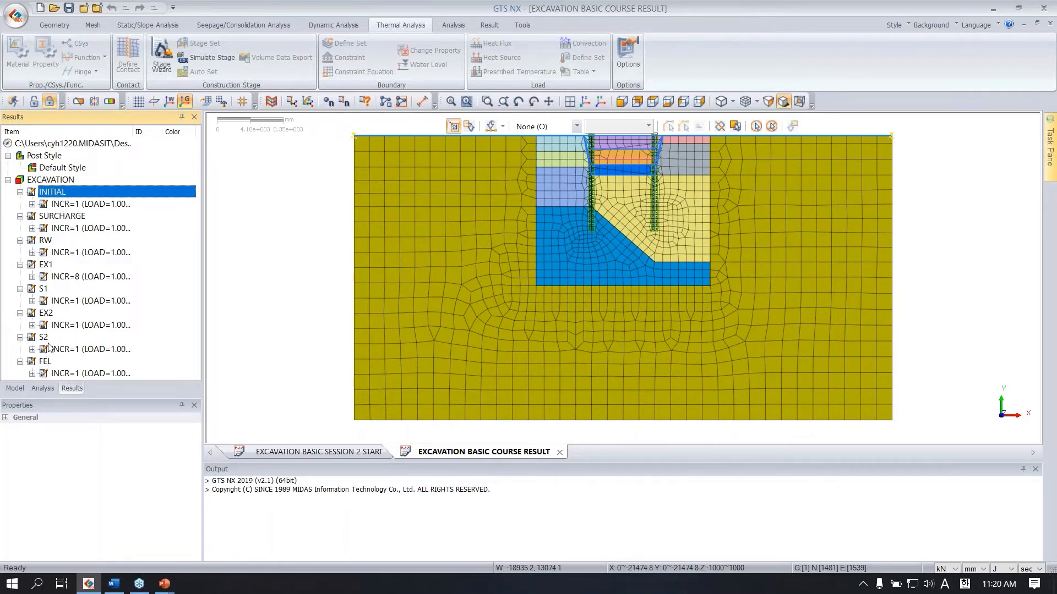
click(66, 219)
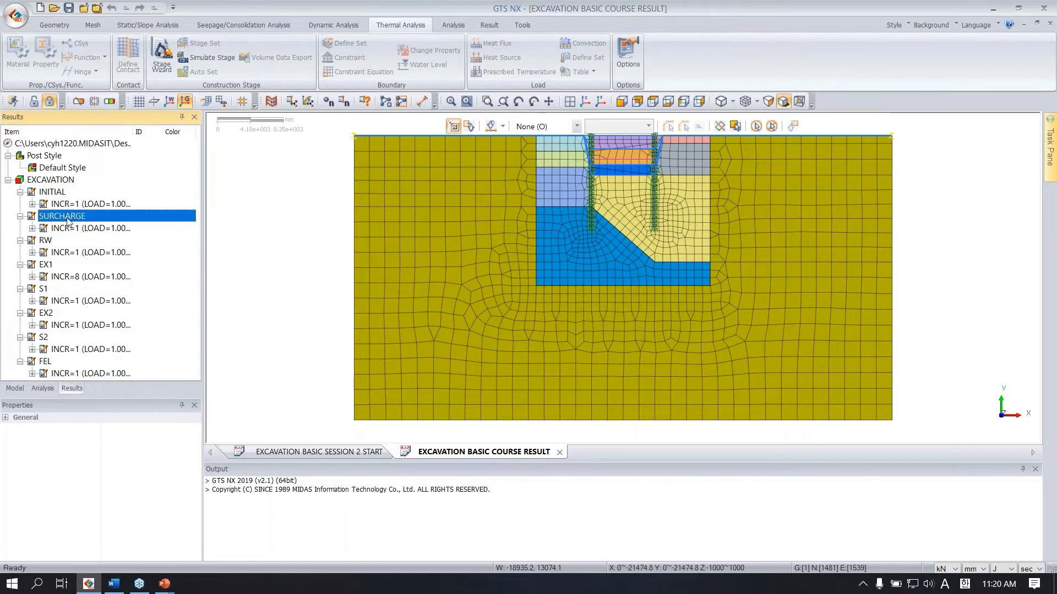
click(49, 243)
click(53, 267)
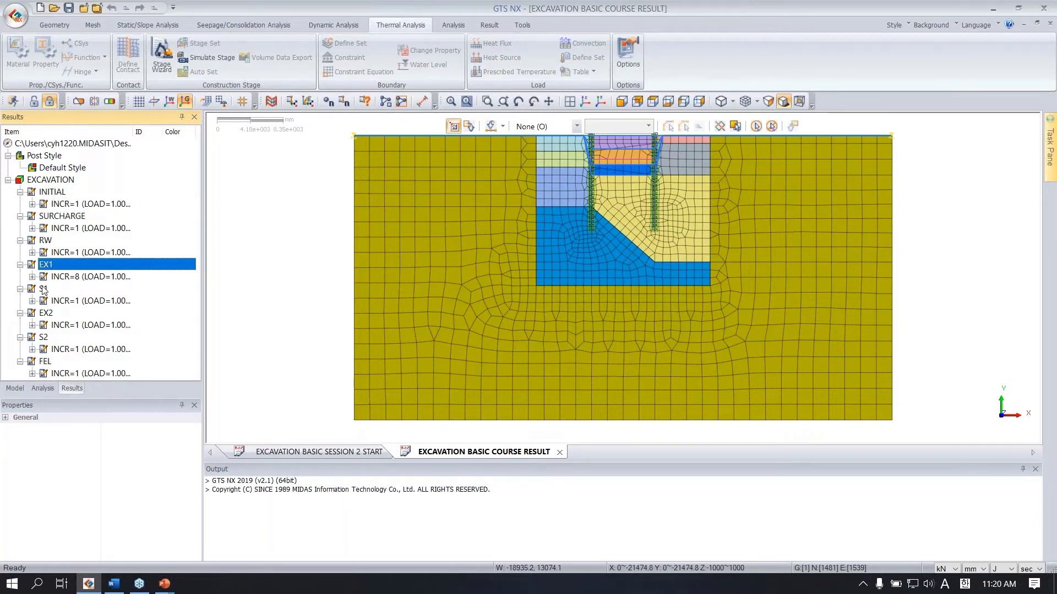
click(44, 290)
click(48, 315)
click(45, 338)
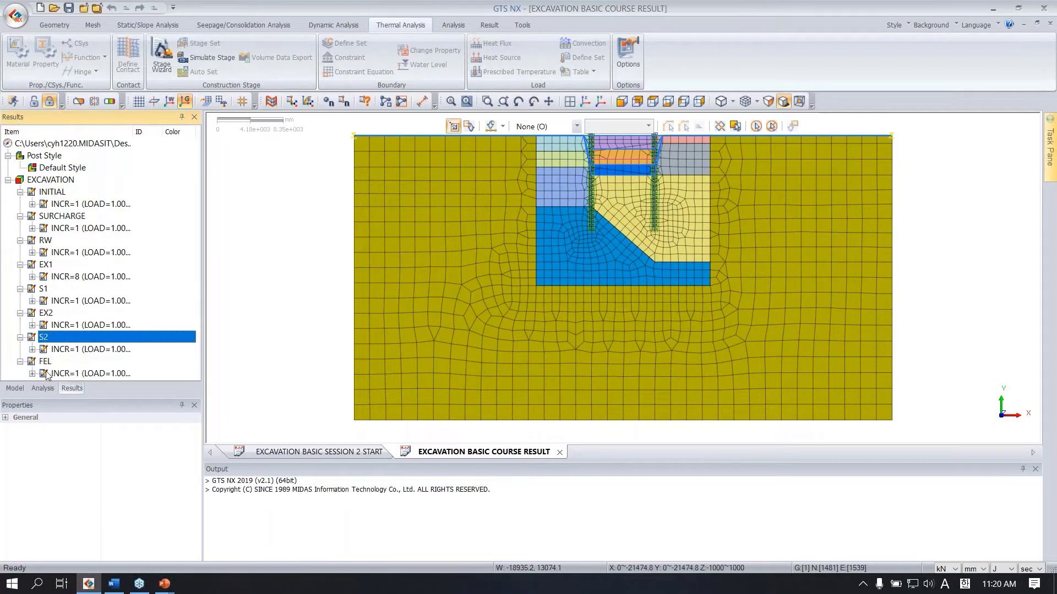
click(49, 364)
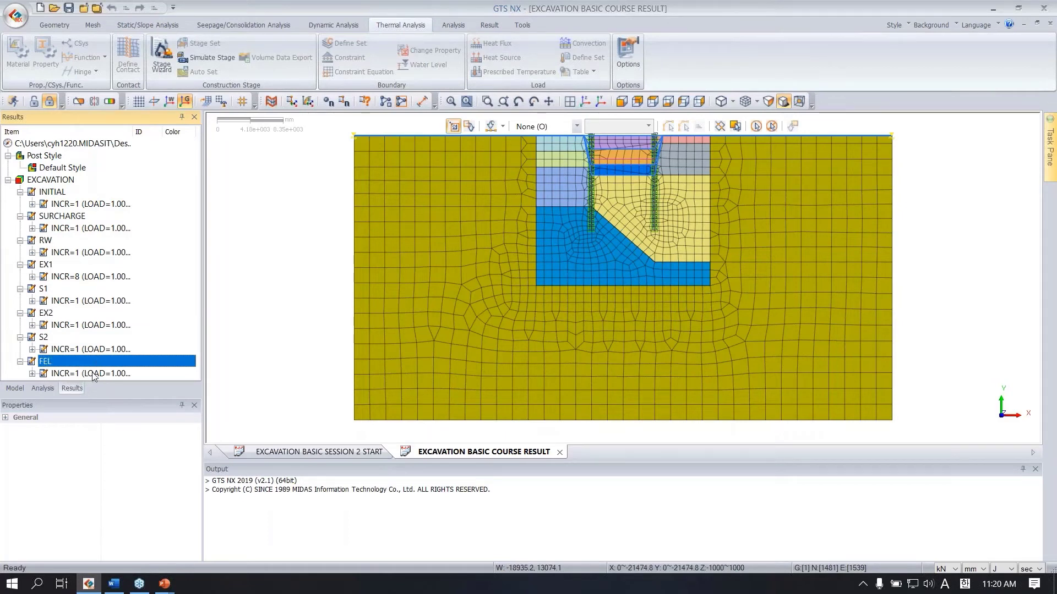
Step: Display the total translation contour from the displacement results of the FEL stage, widening the results tree for readable names
double_click(91, 374)
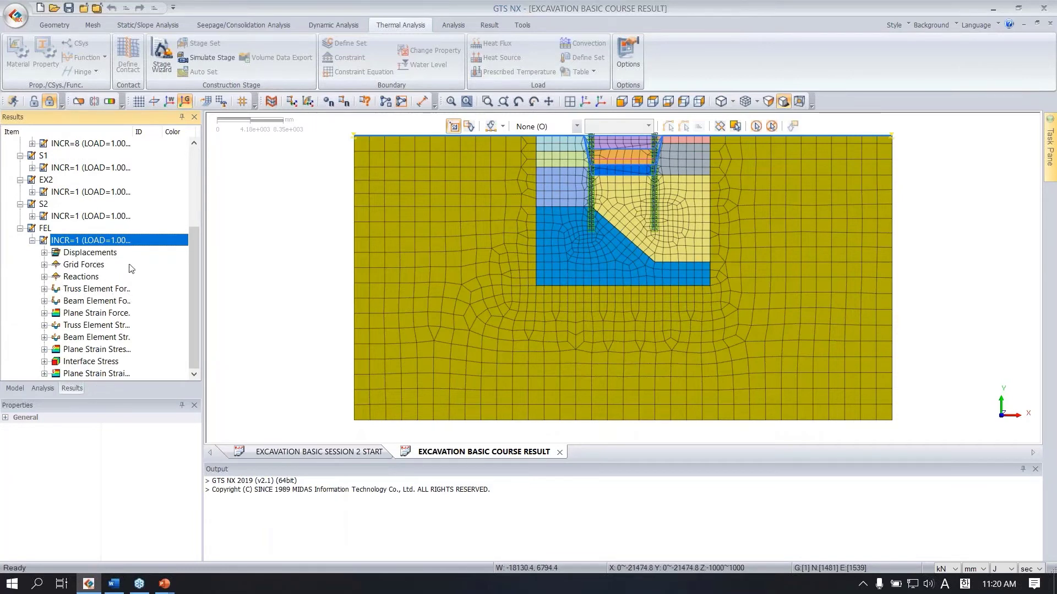
double_click(159, 132)
mouse_move(204, 271)
mouse_down()
mouse_move(294, 270)
mouse_move(220, 267)
mouse_up()
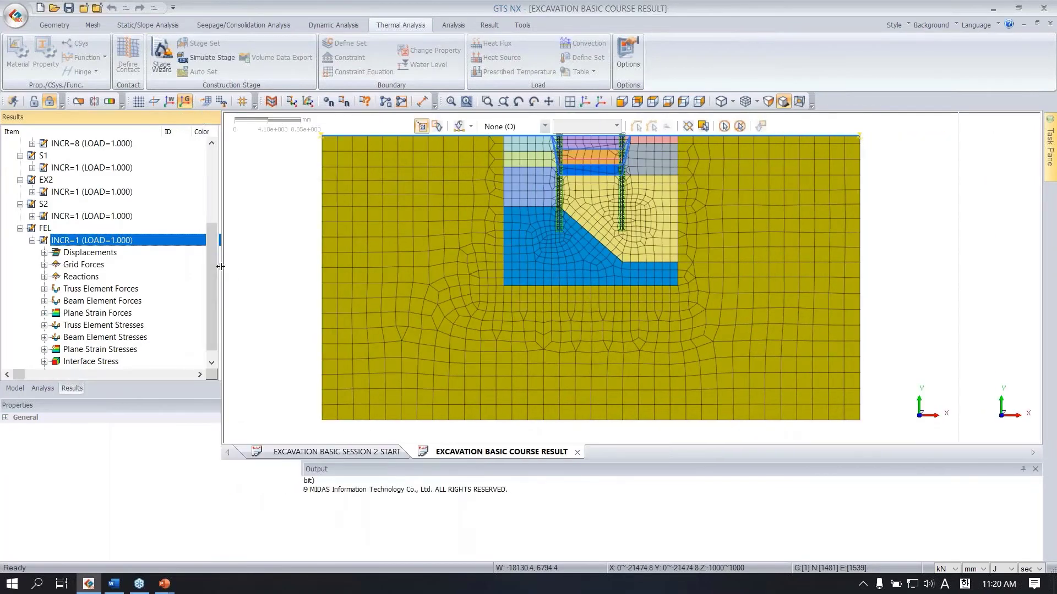
scroll(80, 293, down, 1)
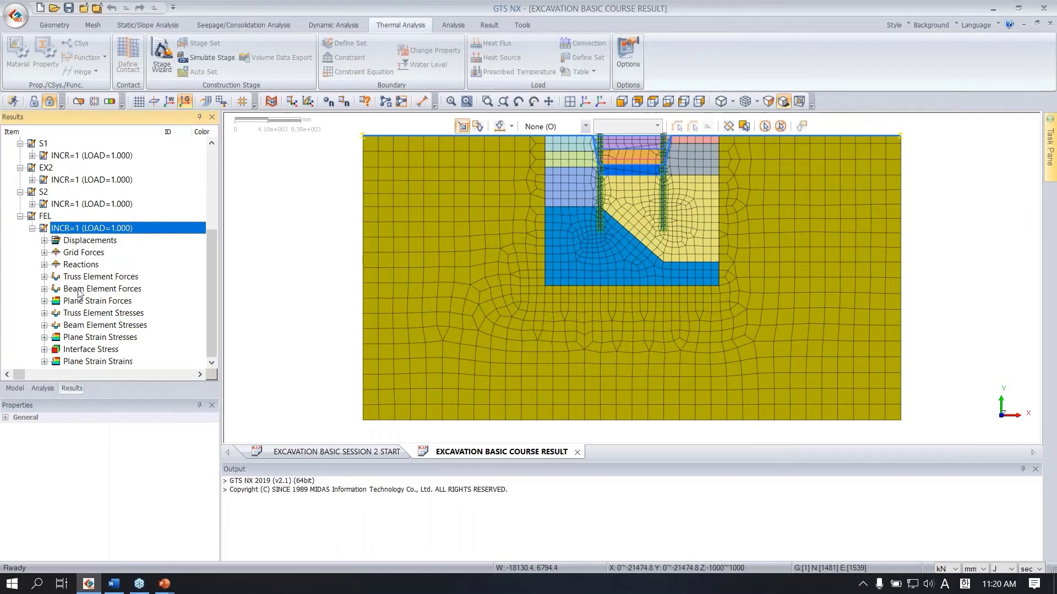
double_click(90, 241)
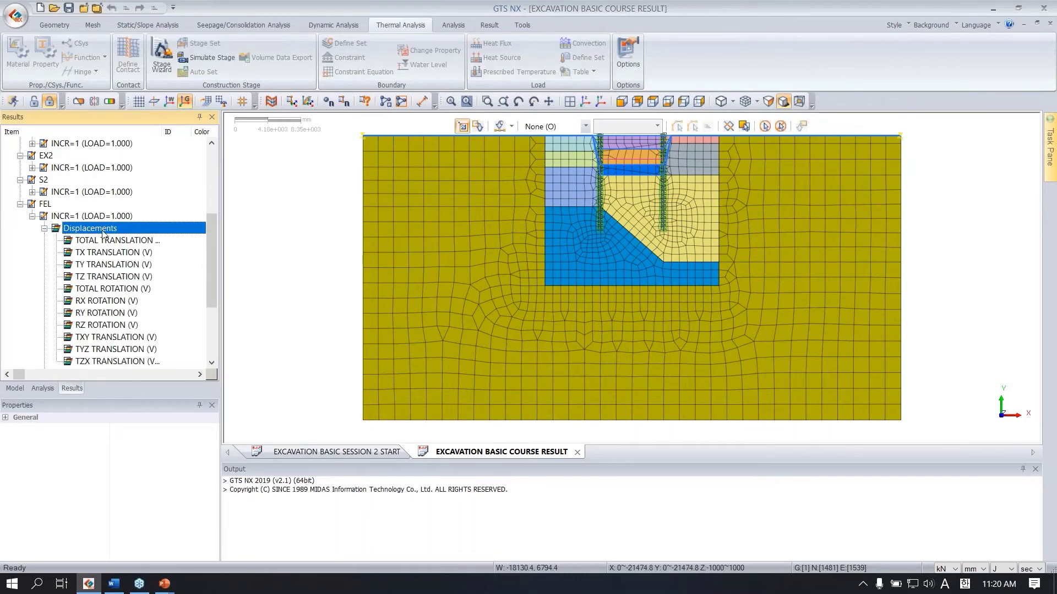
double_click(97, 241)
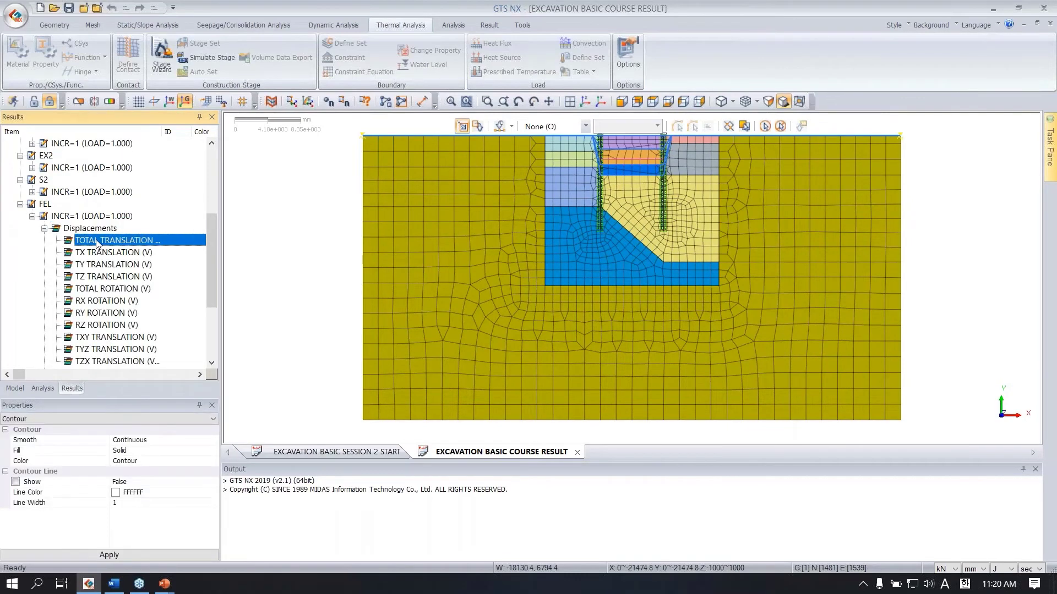
scroll(556, 345, down, 2)
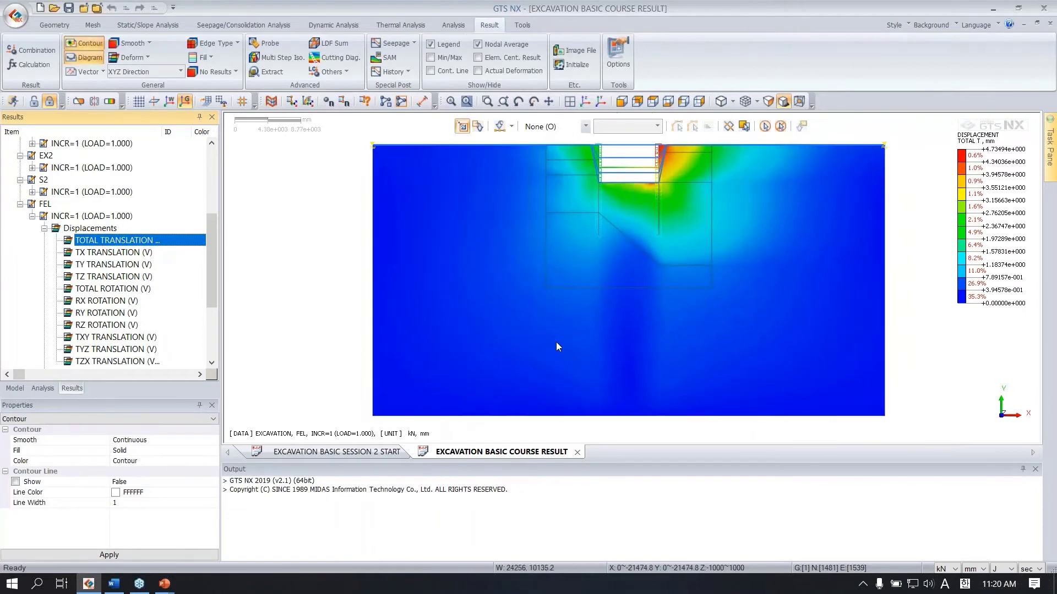
Step: Hide the water levels of the INITIAL and EX1 stages in the construction stage set
click(42, 388)
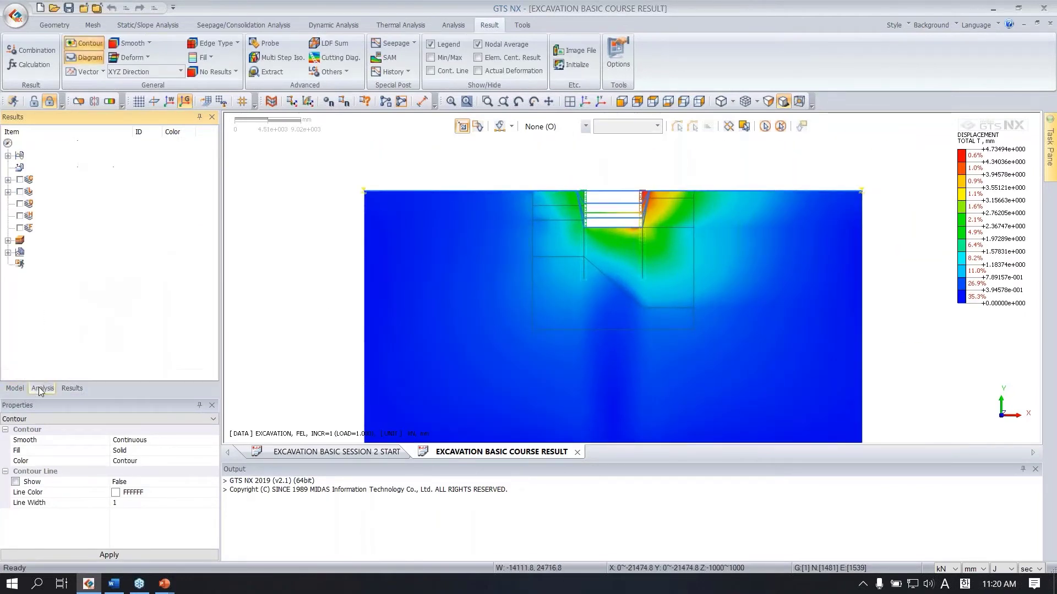
double_click(49, 240)
click(63, 254)
double_click(62, 254)
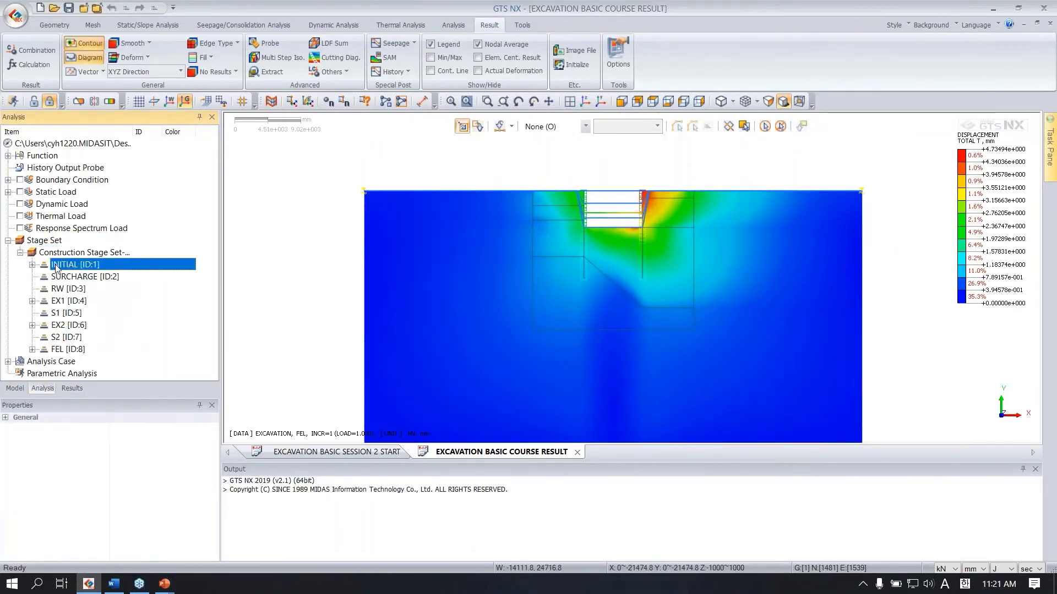
double_click(63, 265)
double_click(66, 313)
click(57, 325)
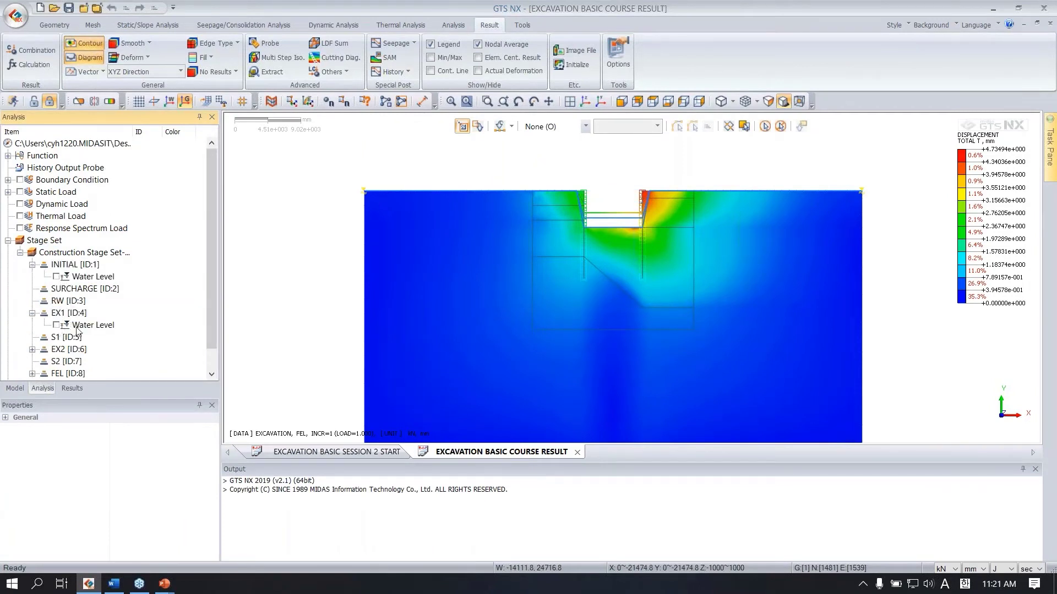
Step: Hide the water levels of the EX2 and FEL stages and return to the results tree
scroll(65, 327, down, 1)
double_click(66, 325)
click(57, 337)
double_click(66, 349)
click(58, 361)
click(71, 389)
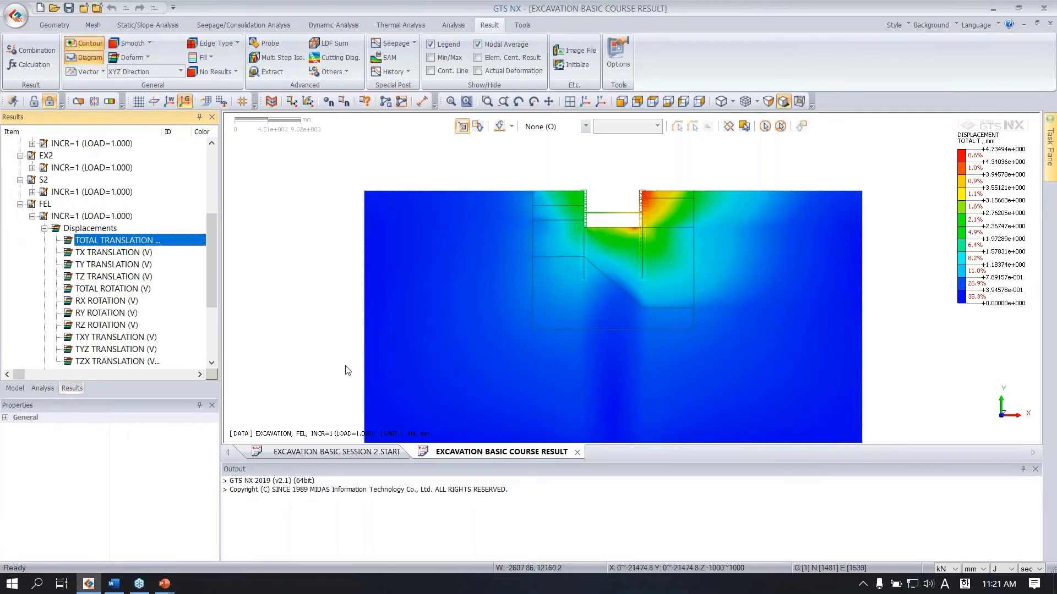
Step: Show the minimum and maximum value labels and the contour lines on the total displacement plot
scroll(563, 273, down, 1)
scroll(562, 274, down, 2)
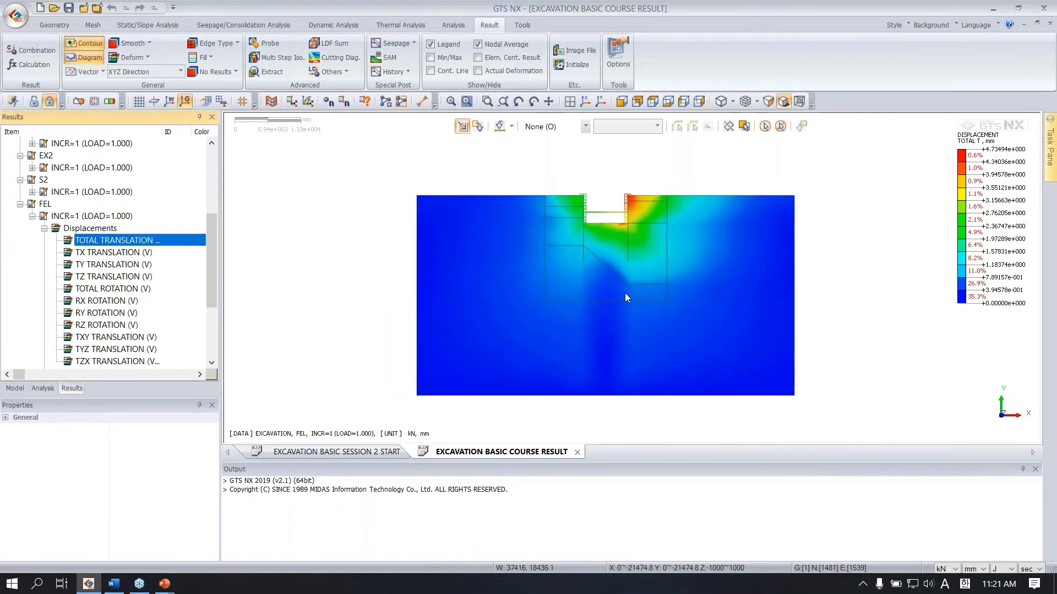
click(430, 58)
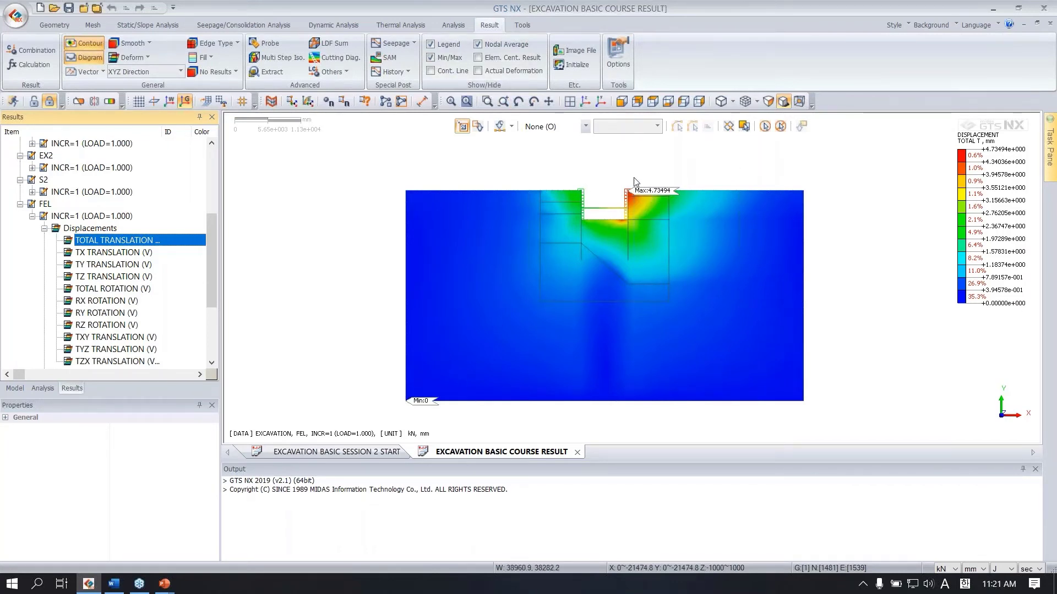
click(432, 70)
click(433, 70)
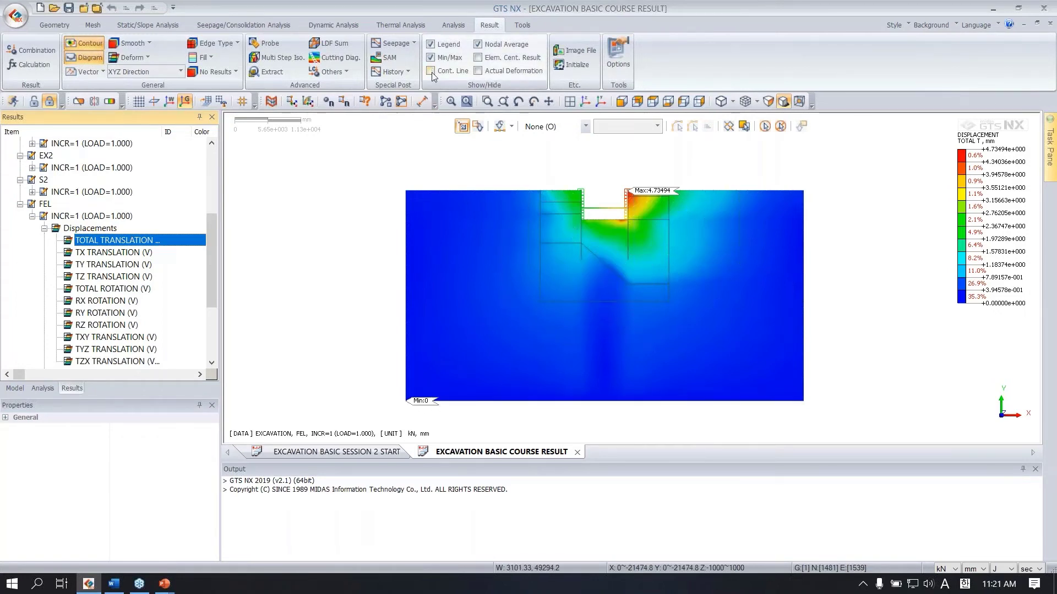
click(432, 71)
Step: Set the contour smoothing of the displacement plot to Fringe, comparing it with Continuous
click(146, 43)
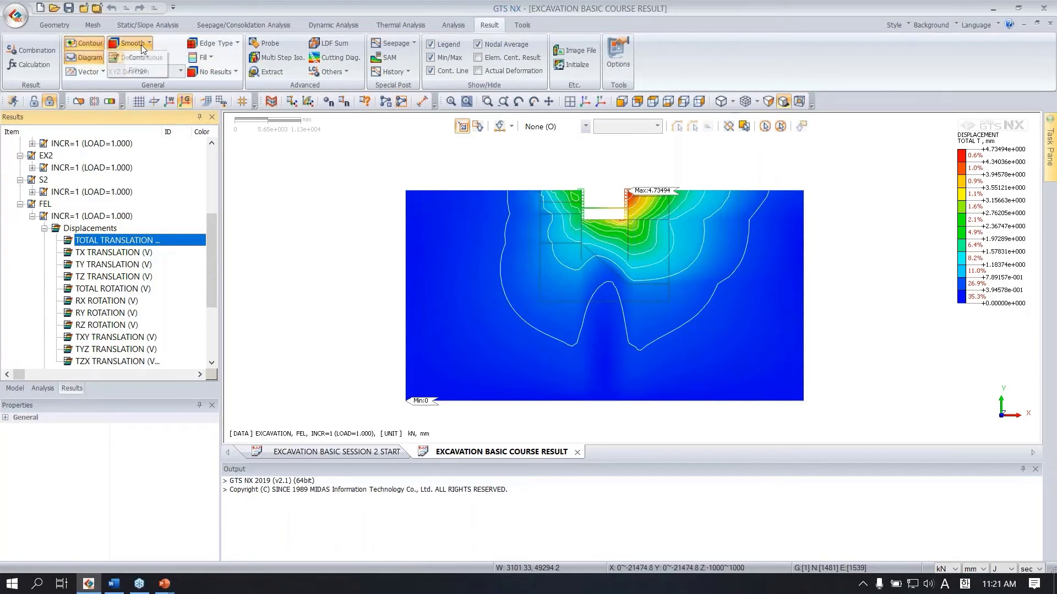
click(152, 71)
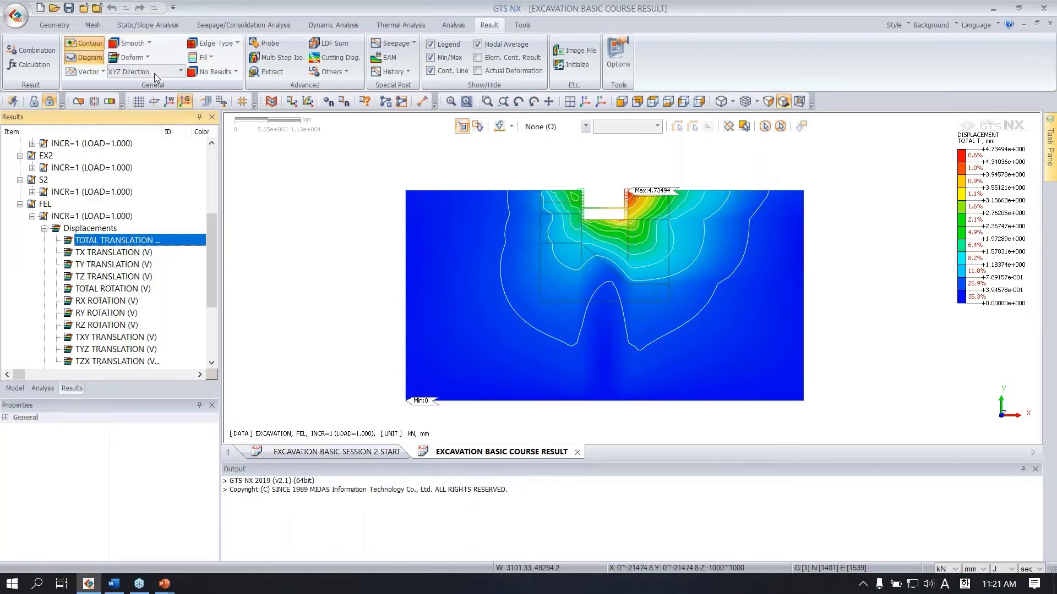
scroll(682, 242, up, 1)
scroll(654, 220, down, 1)
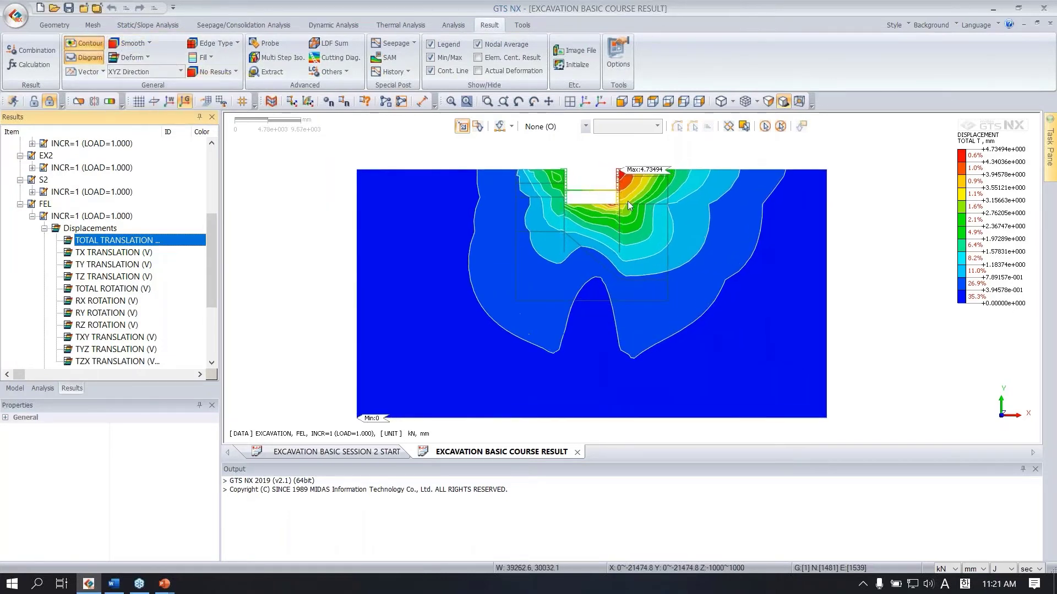
click(131, 40)
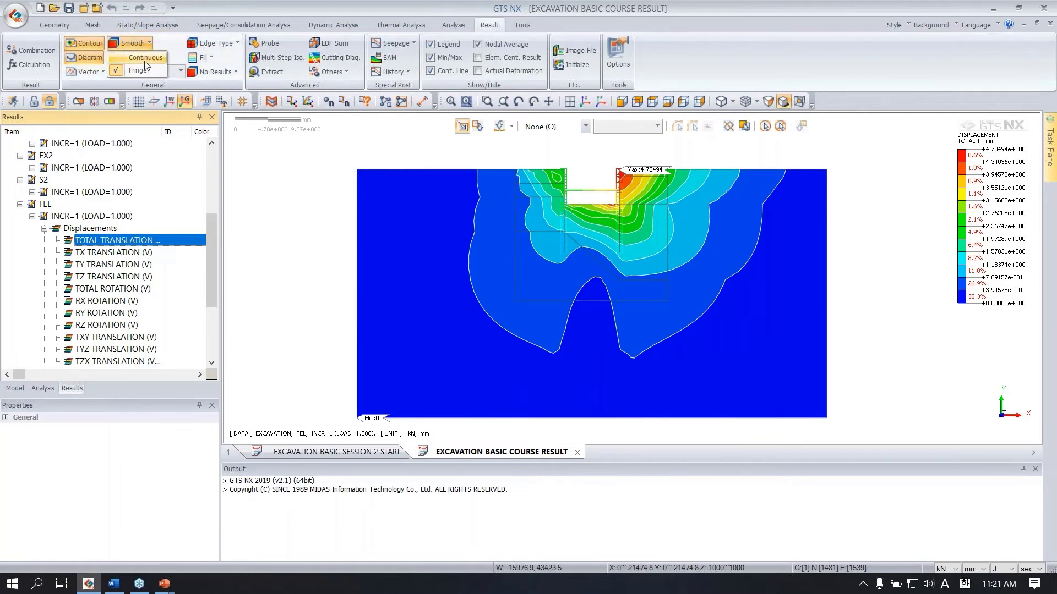
click(144, 59)
click(141, 44)
click(143, 71)
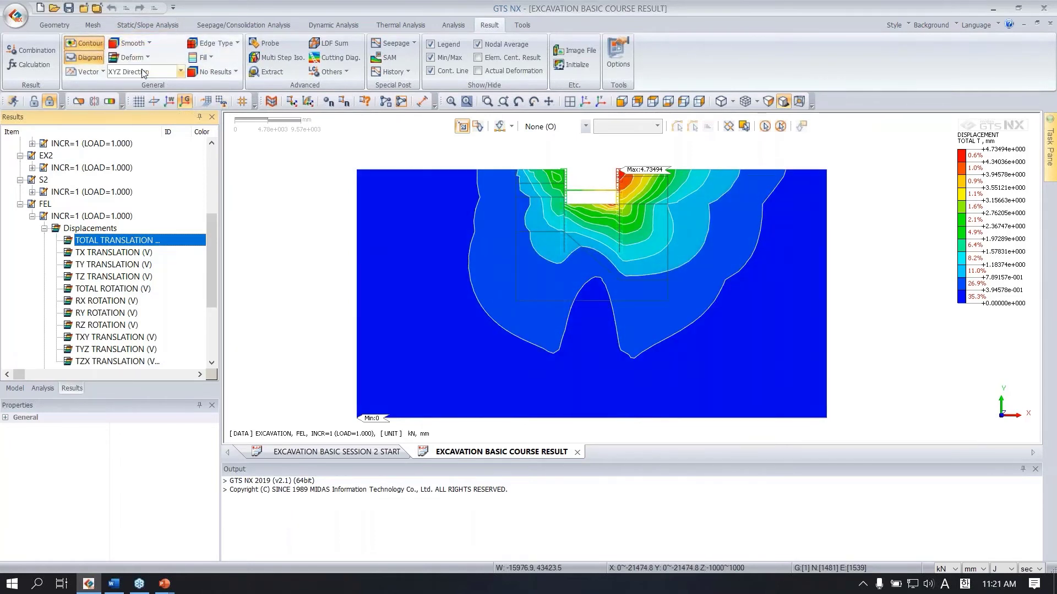
Step: Set the edge type of the displacement plot to Mesh Edge, also trying No Edge and Free-face Mesh Edge
click(219, 46)
click(260, 84)
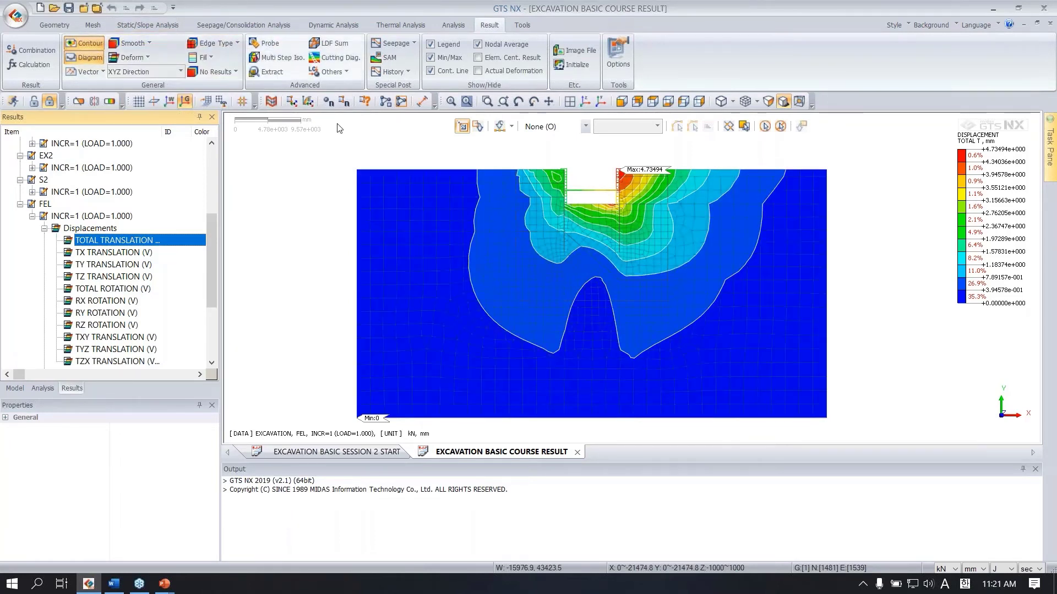
click(226, 45)
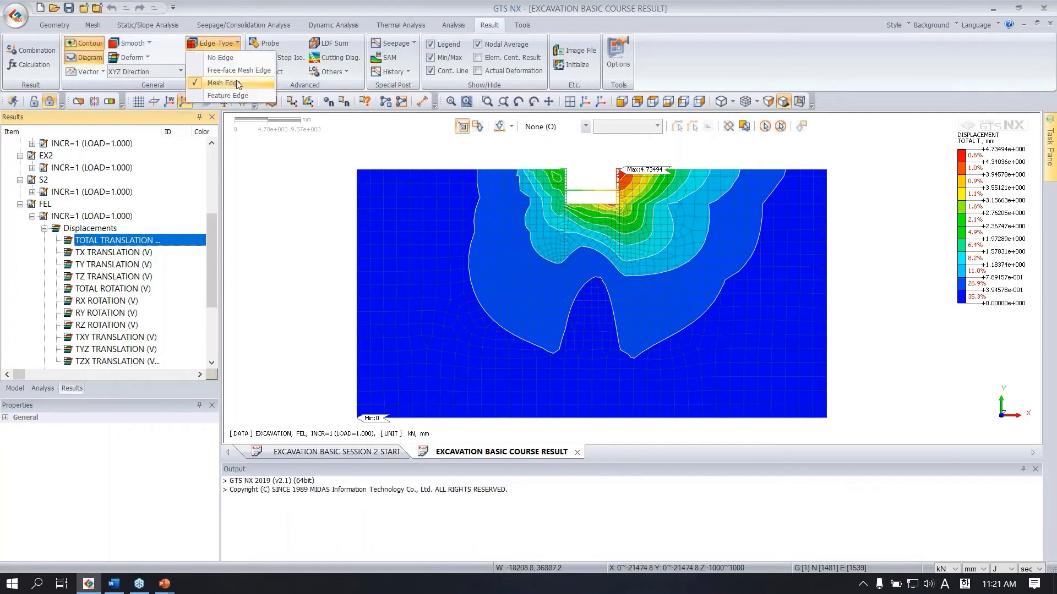
click(221, 58)
click(215, 46)
click(222, 72)
click(220, 46)
click(223, 84)
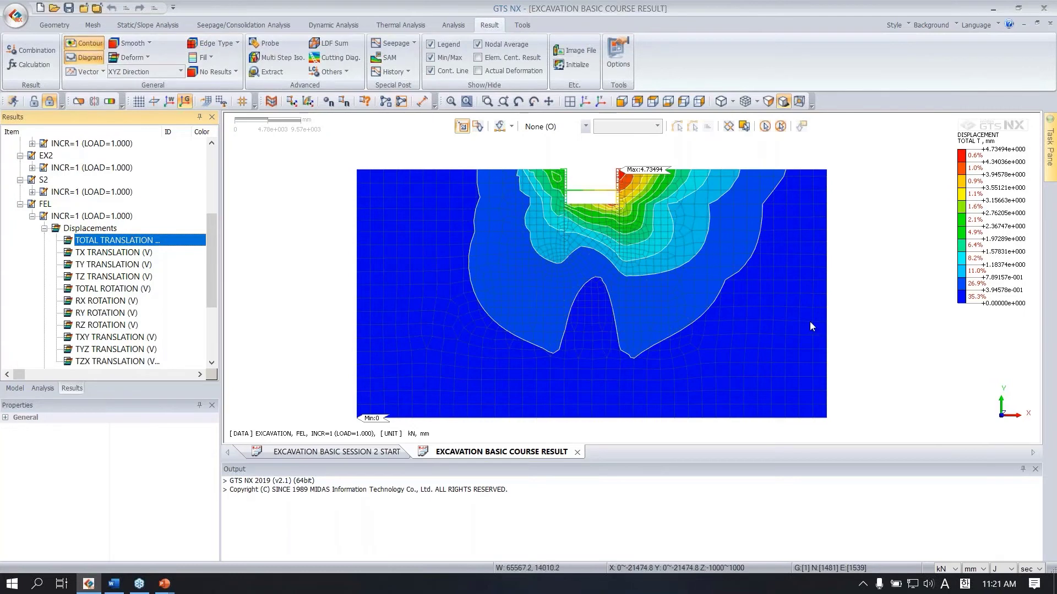
Step: Switch the length unit of the total displacement plot to m and back to mm
scroll(734, 176, down, 2)
scroll(732, 172, down, 1)
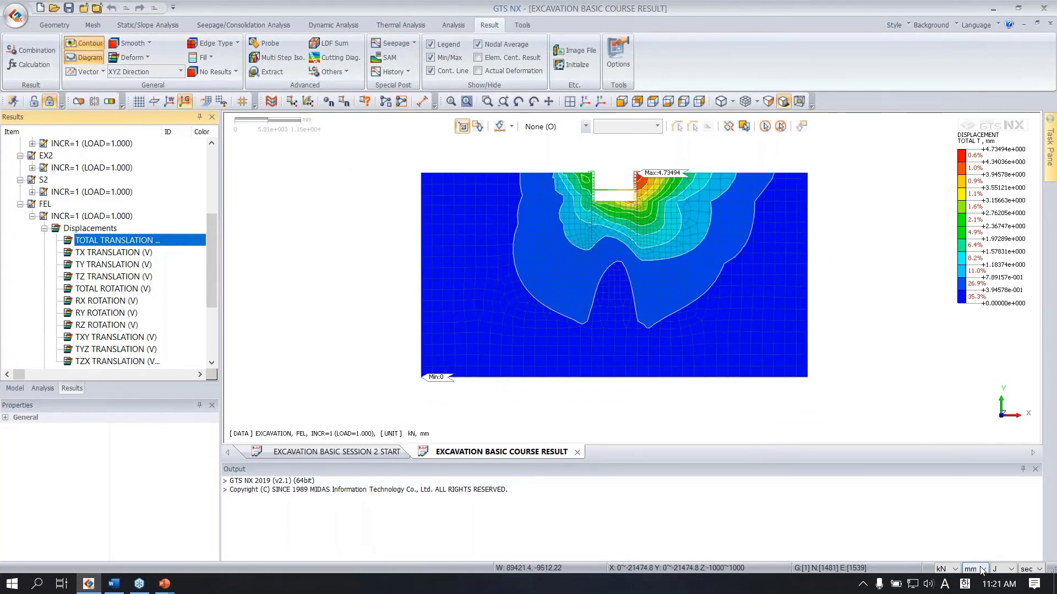
scroll(981, 572, up, 2)
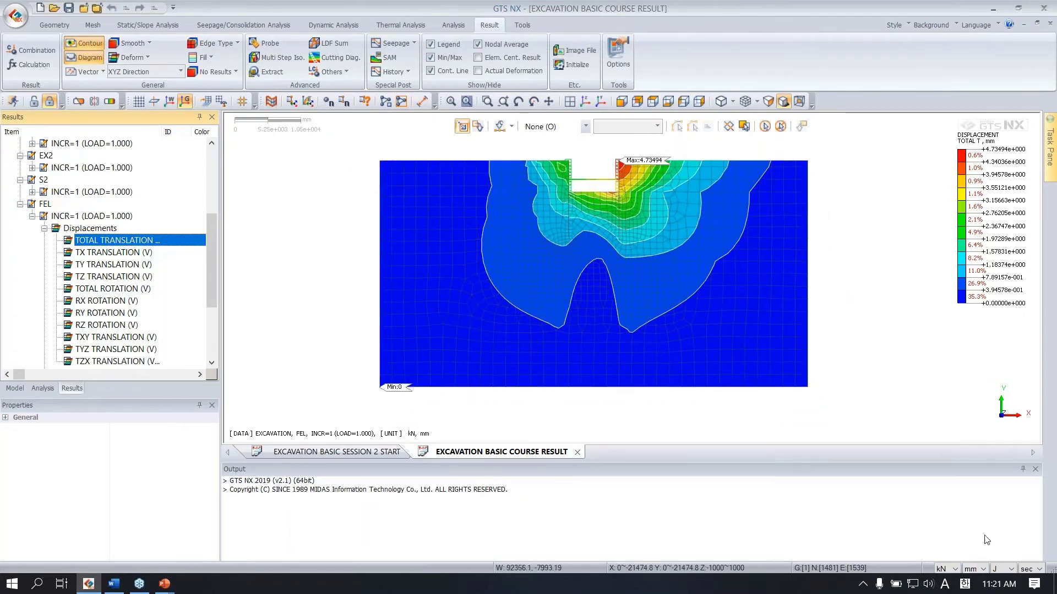
click(979, 572)
click(974, 534)
click(977, 569)
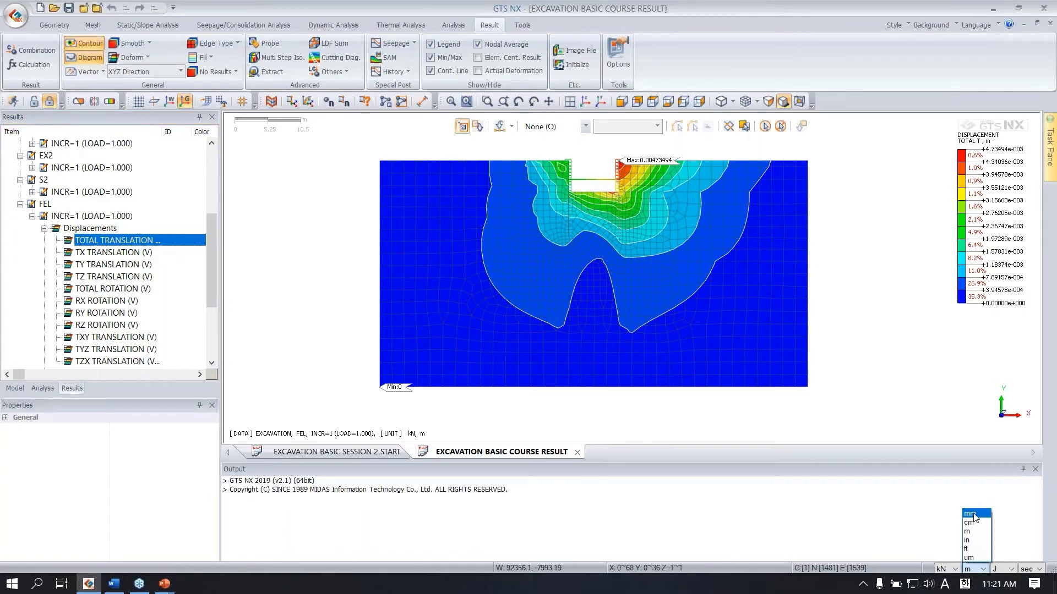
click(973, 515)
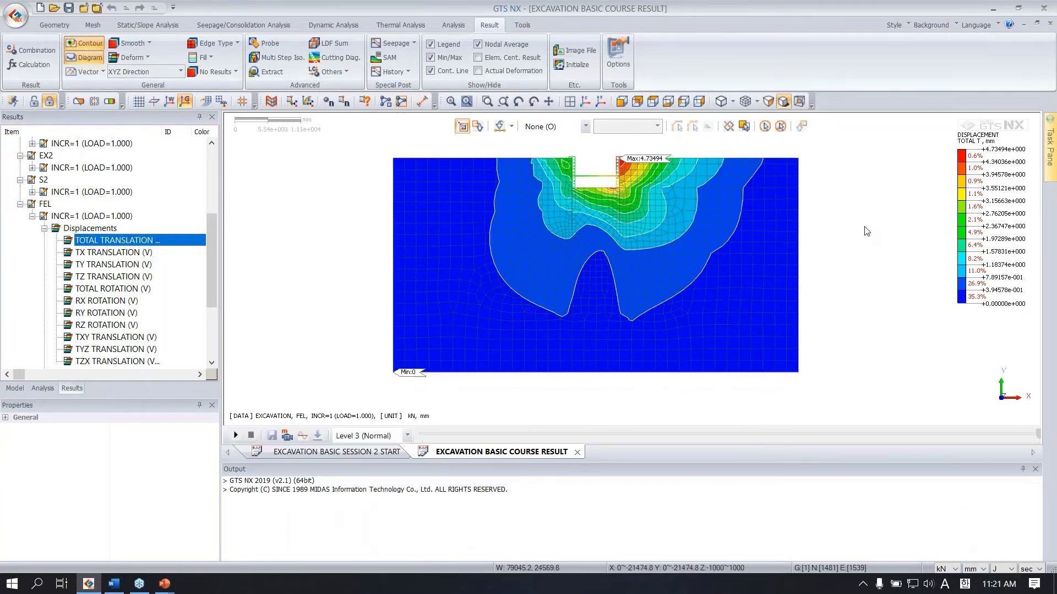
Step: Plot the axial force of the truss elements for the FEL stage
scroll(682, 231, up, 1)
scroll(633, 171, down, 2)
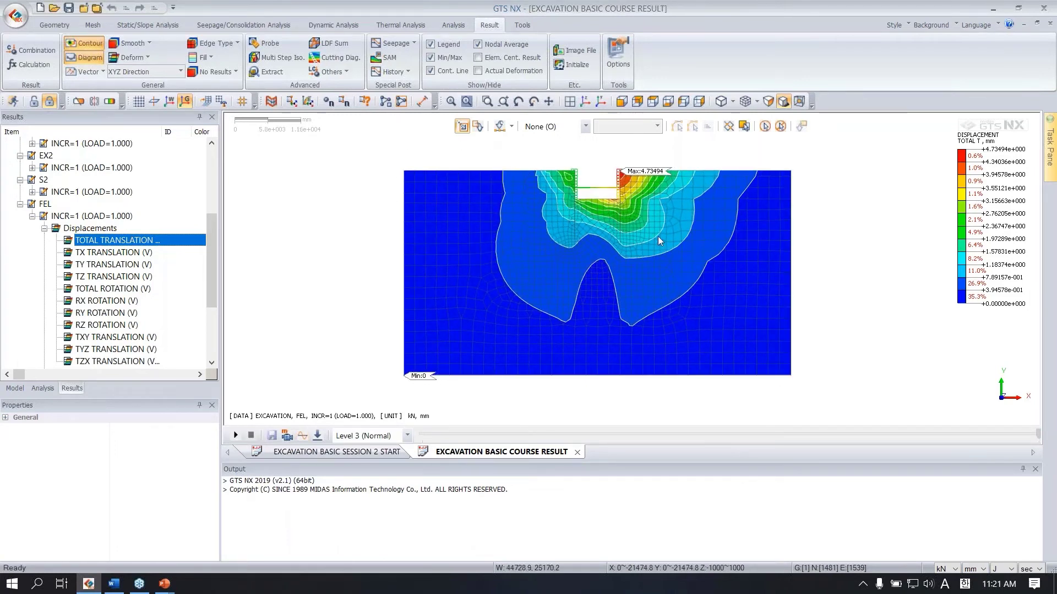
key(Left)
key(Left)
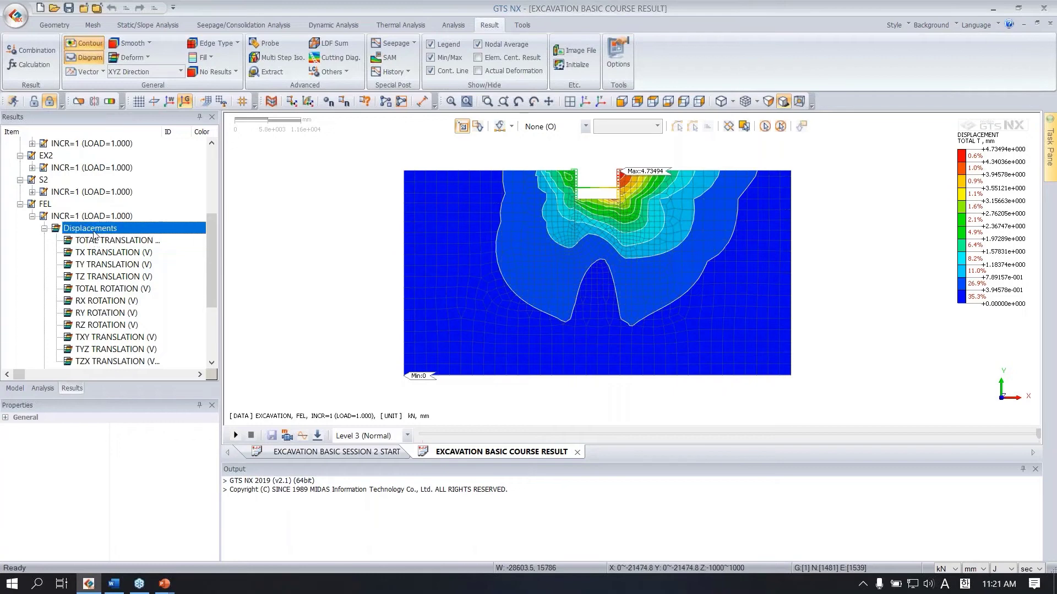
double_click(92, 277)
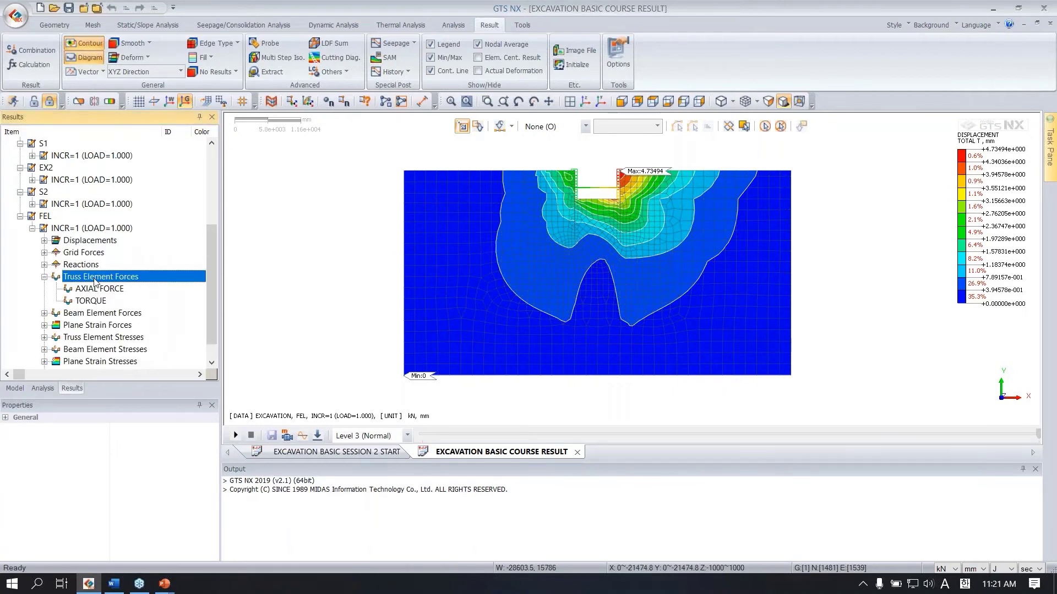
double_click(96, 289)
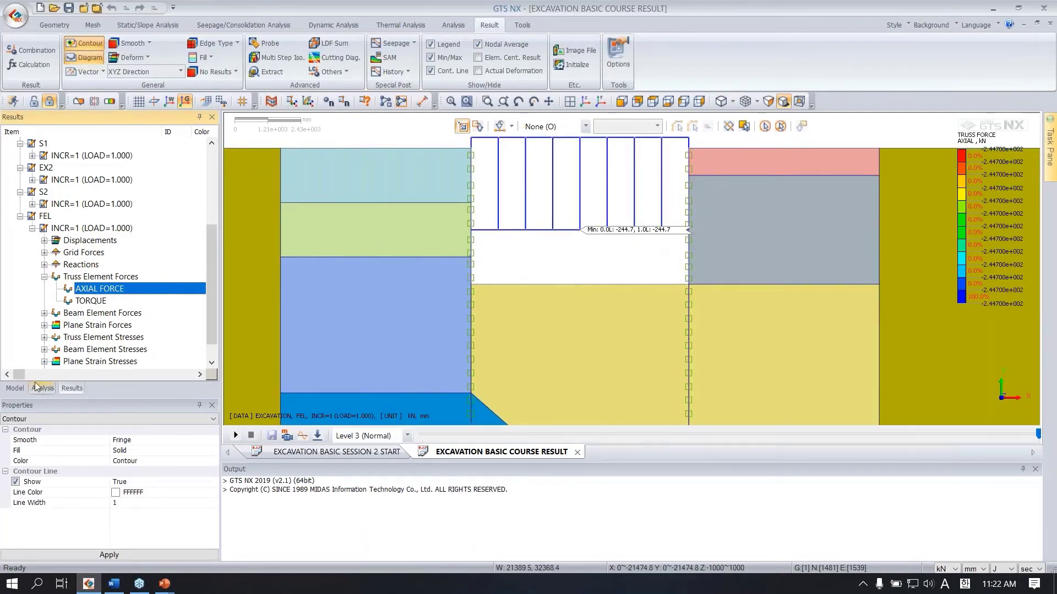
Step: Hide the S2 mesh set and show the S1 mesh set in the truss axial force plot
click(16, 388)
click(54, 282)
double_click(45, 276)
scroll(58, 327, down, 1)
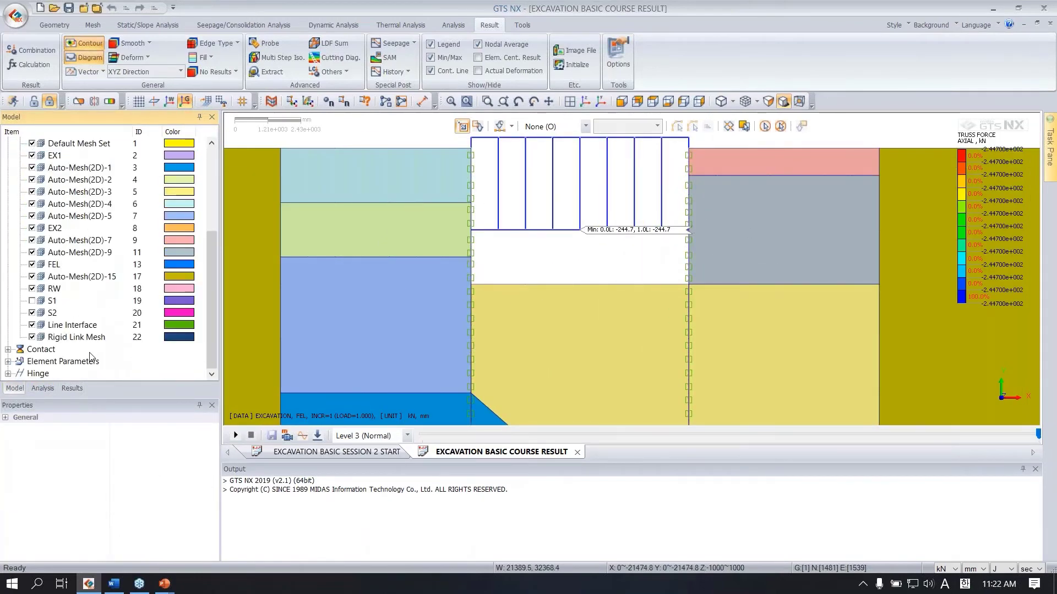
click(32, 313)
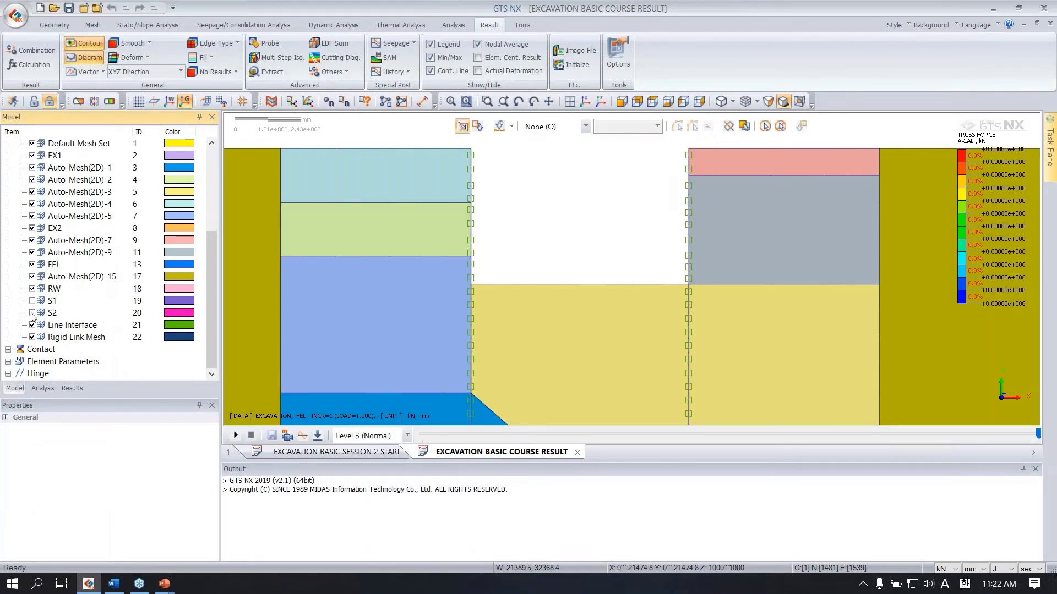
click(32, 300)
scroll(500, 331, down, 1)
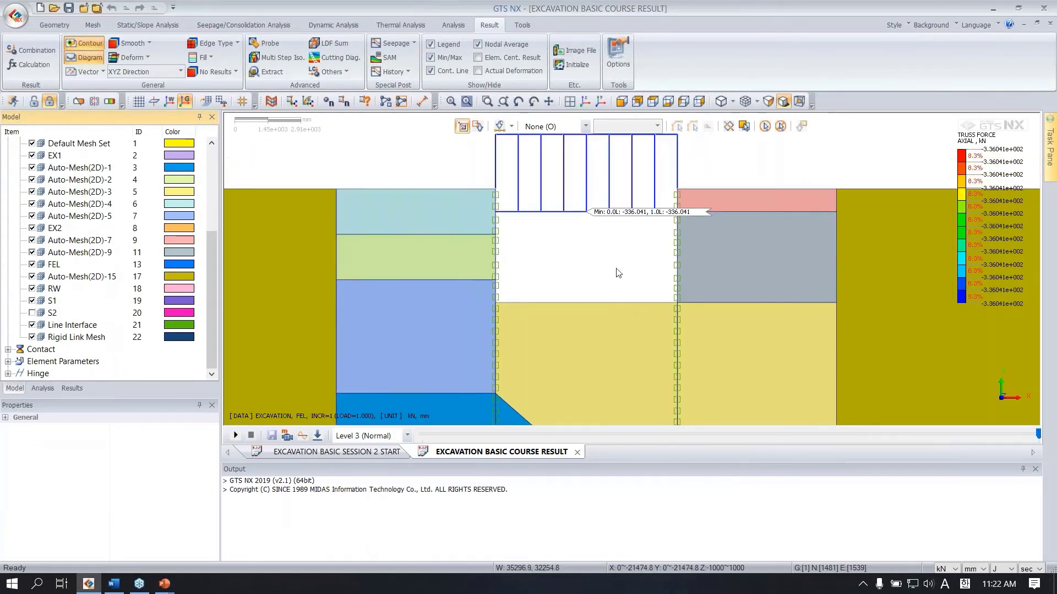
Step: Compare the axial forces of the S1 and S2 struts by showing one mesh set at a time, leaving both hidden
click(32, 300)
click(32, 313)
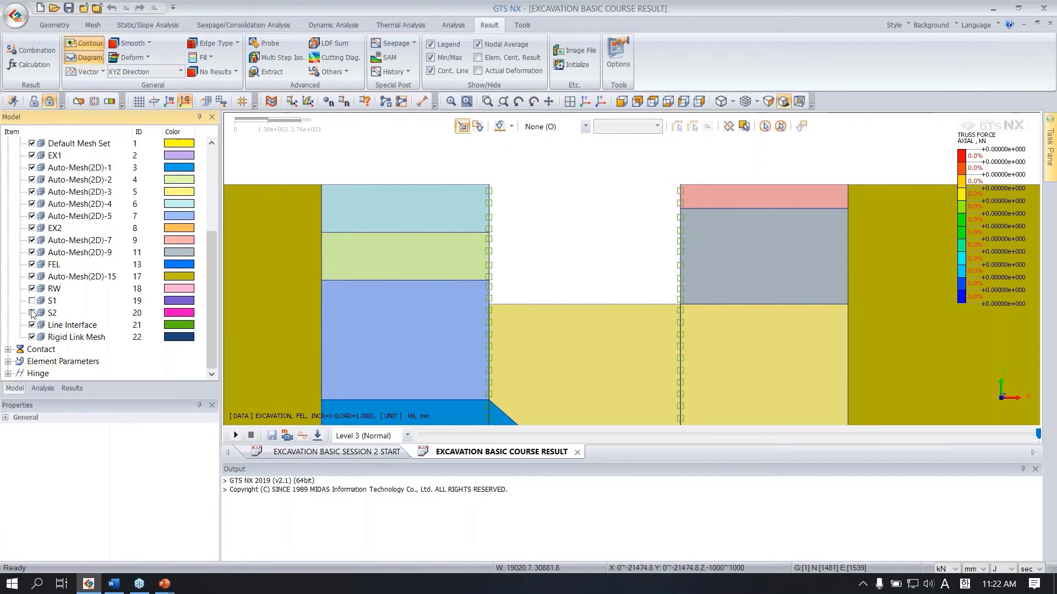
click(32, 313)
click(32, 300)
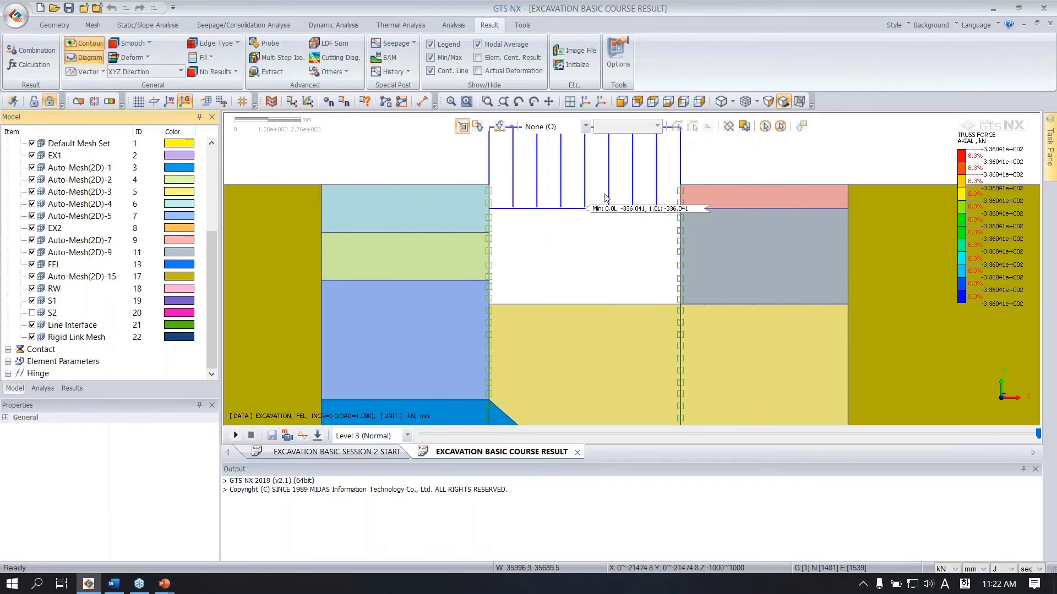
click(33, 301)
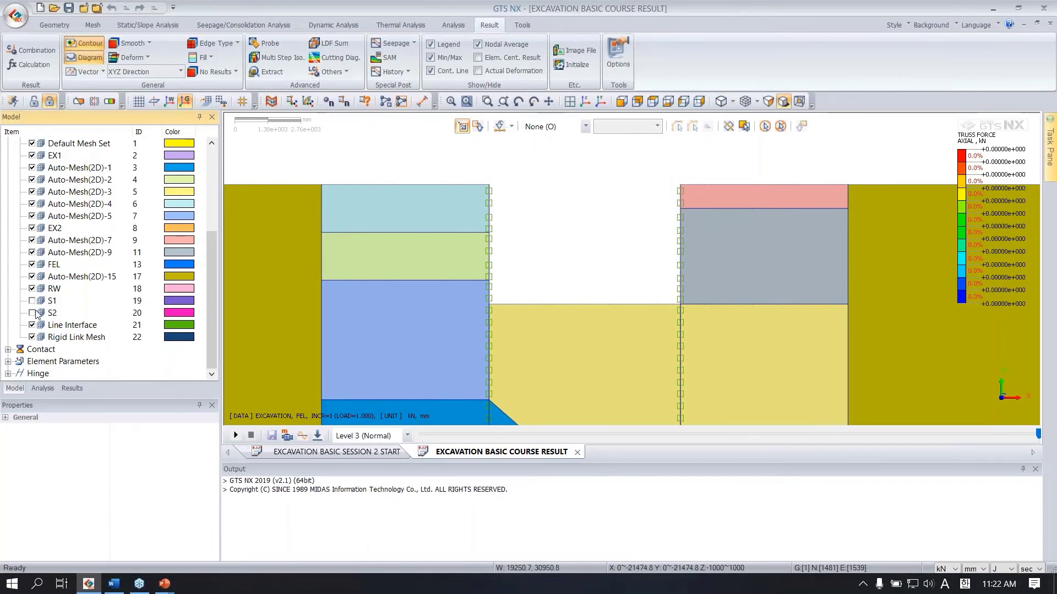
click(33, 313)
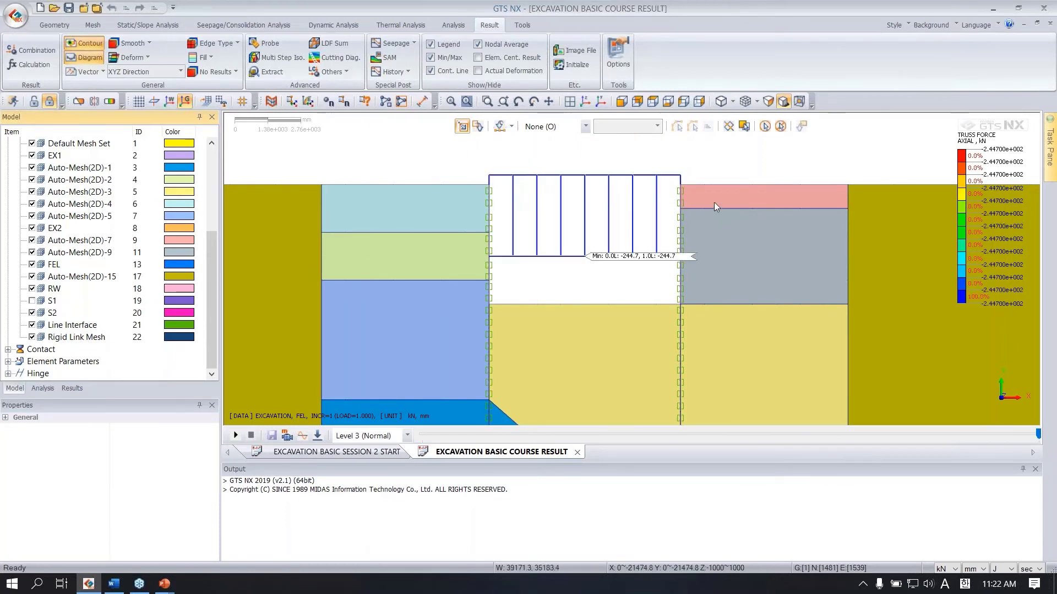
click(32, 313)
Step: Plot the FEL stage's beam element Bending Moment Z and replace it with Bending Moment Y
click(42, 388)
scroll(106, 278, down, 1)
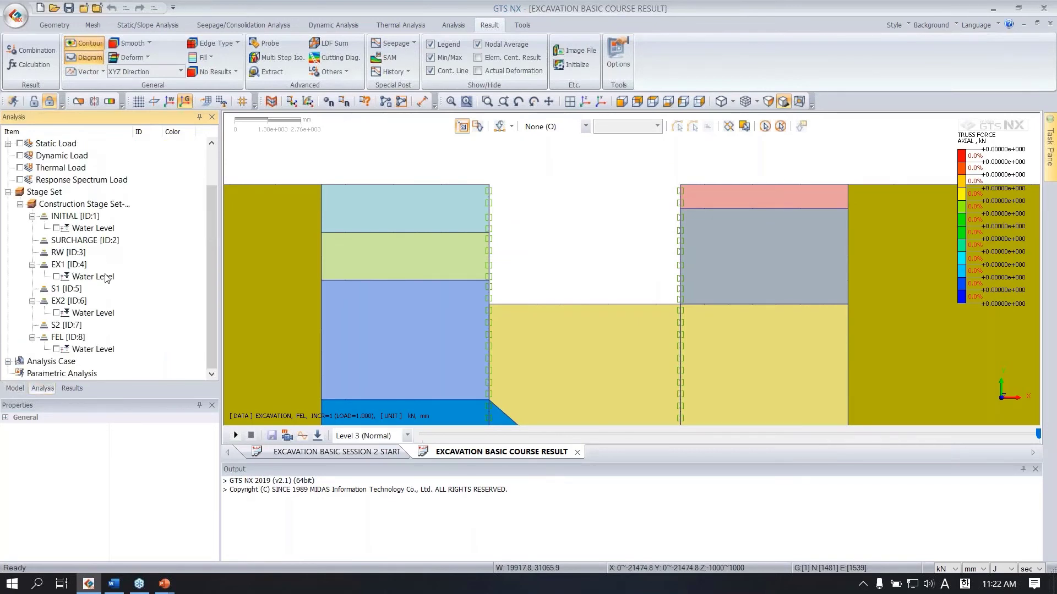
click(71, 388)
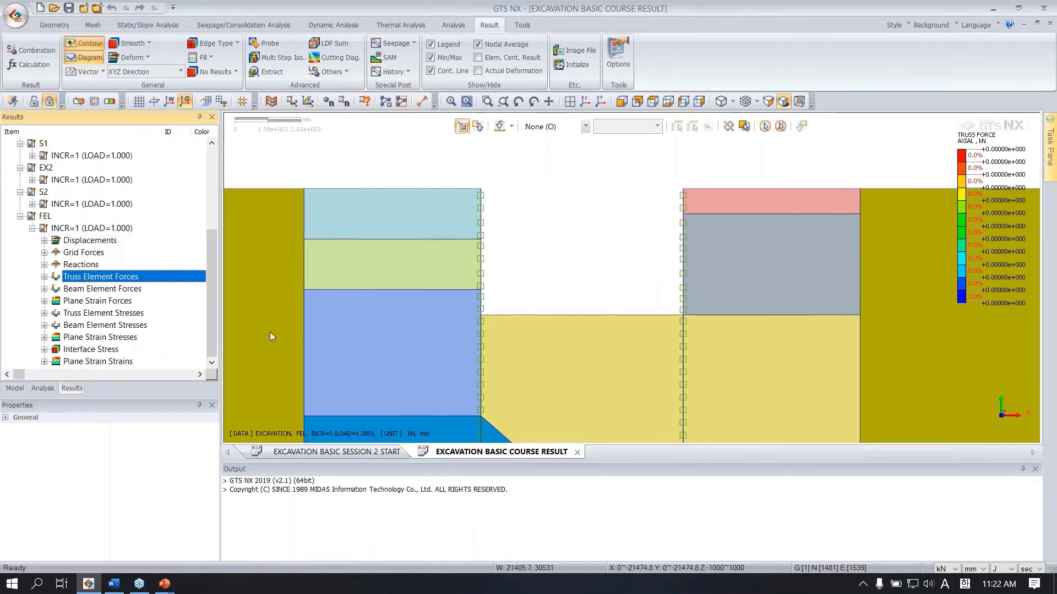
double_click(95, 289)
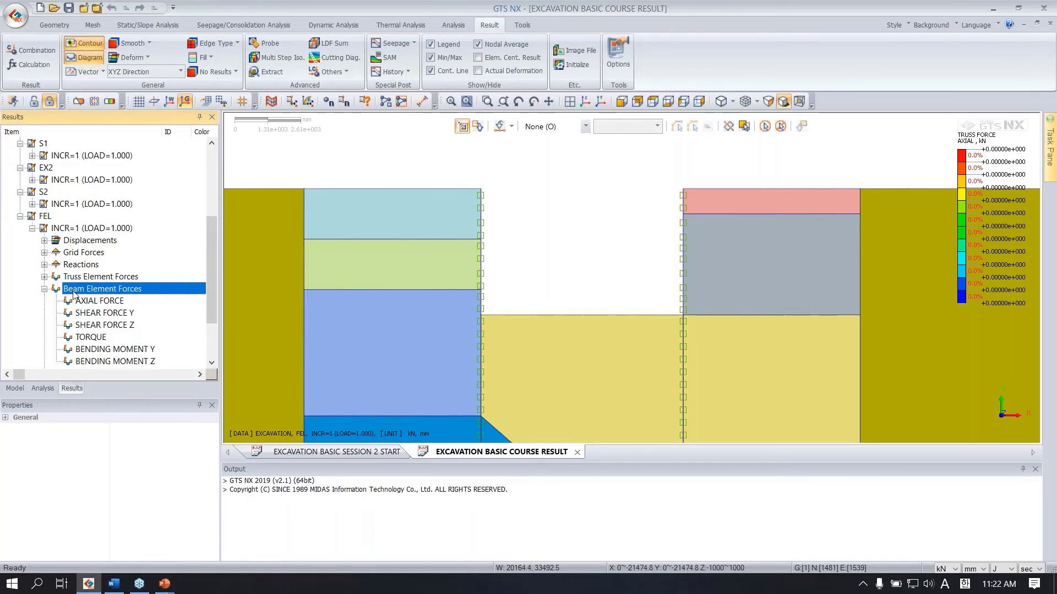
scroll(126, 307, down, 2)
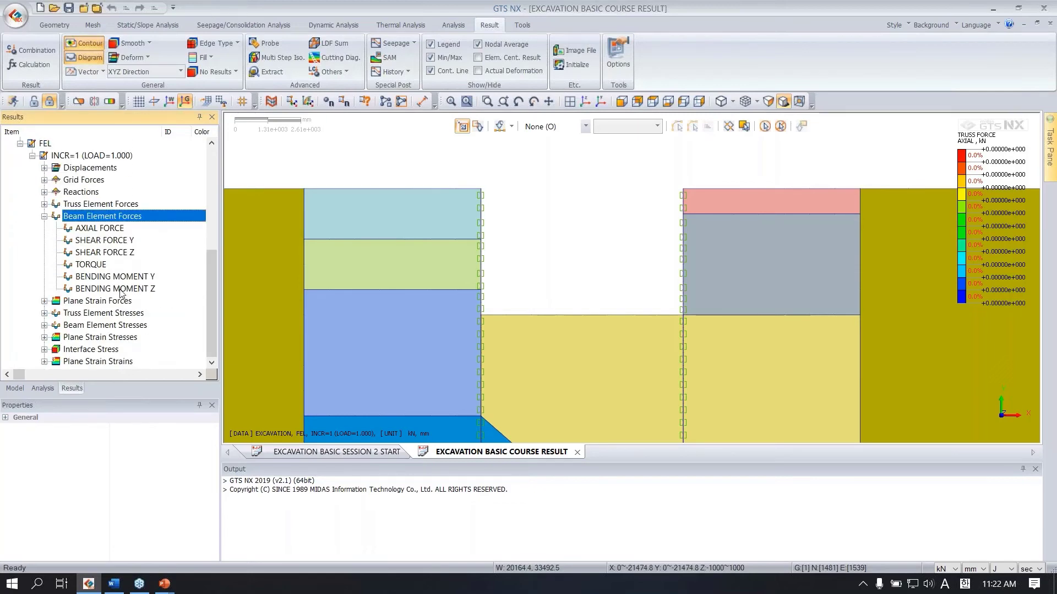
click(120, 290)
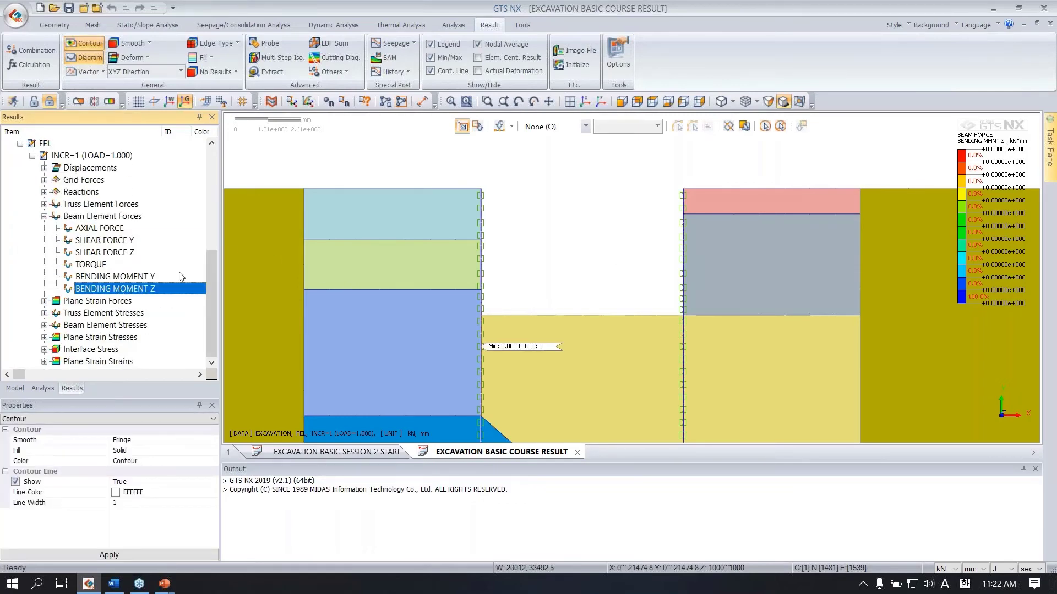
click(181, 277)
scroll(696, 232, down, 3)
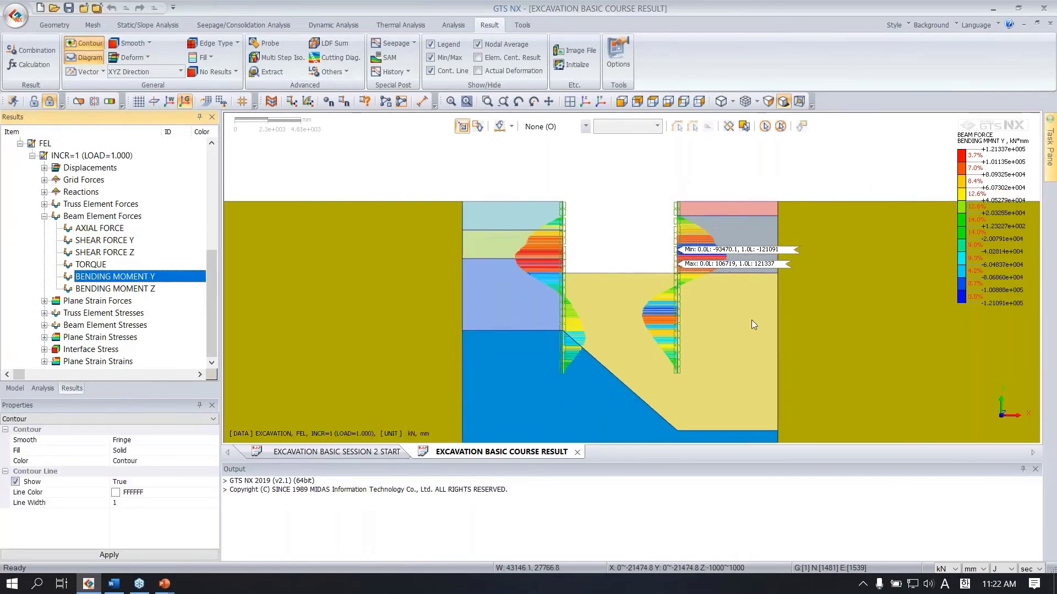
Step: Set the length unit of the bending moment plot to m and display the beam elements' Shear Force Z
scroll(751, 325, up, 1)
click(974, 569)
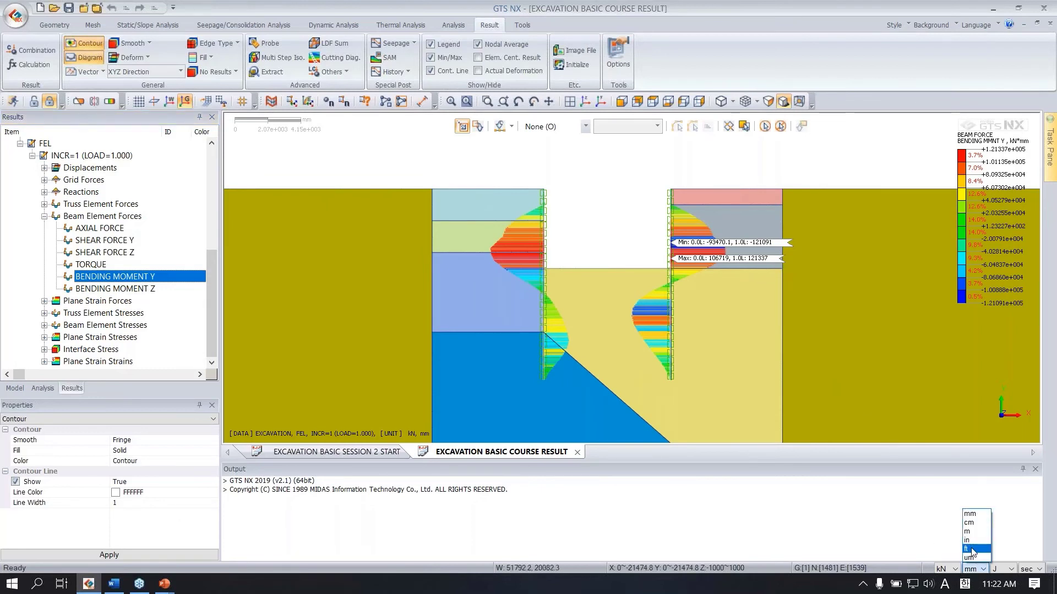
click(968, 531)
scroll(773, 212, up, 2)
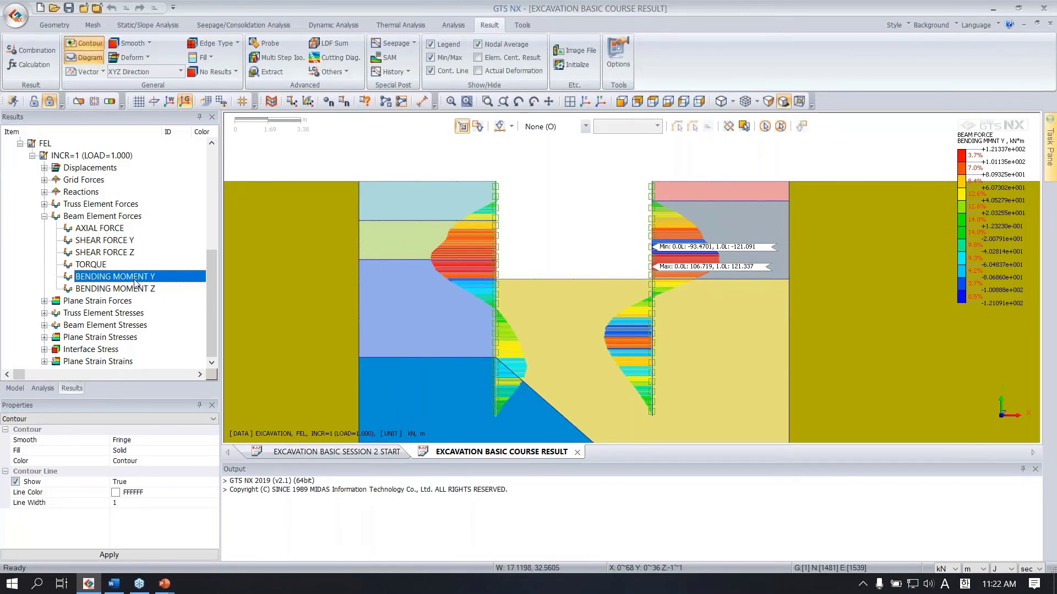
double_click(99, 252)
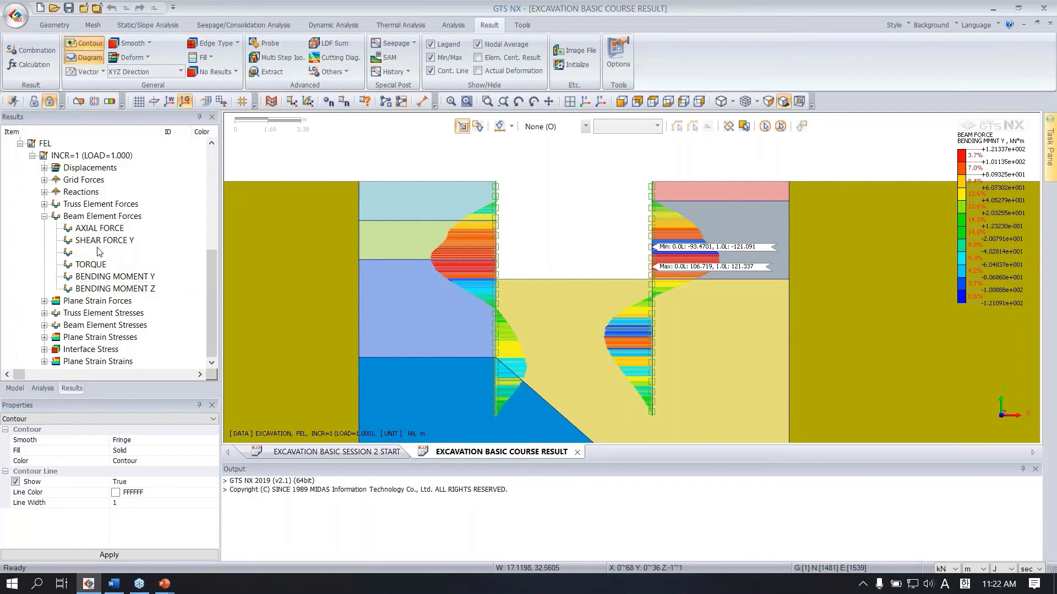
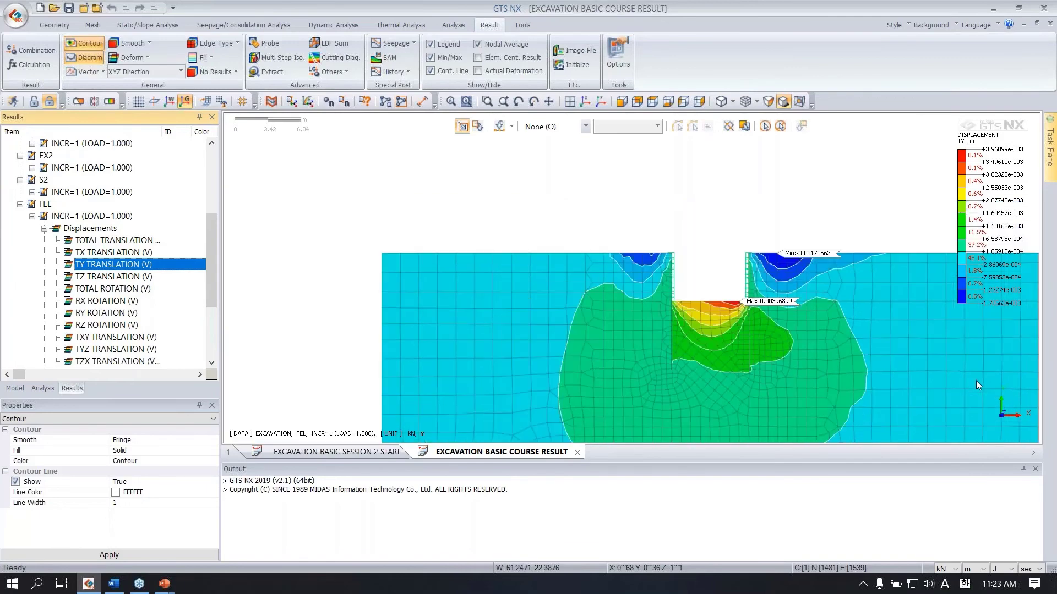
Step: Set the length unit to mm for the FEL stage's TY translation contours around the excavation
scroll(827, 380, up, 5)
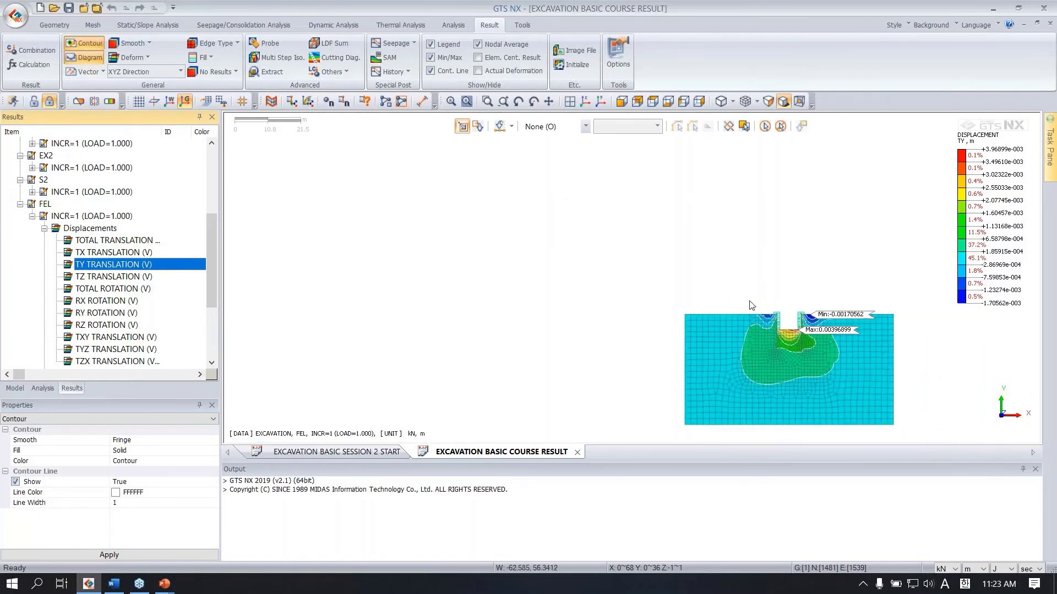
scroll(740, 193, up, 3)
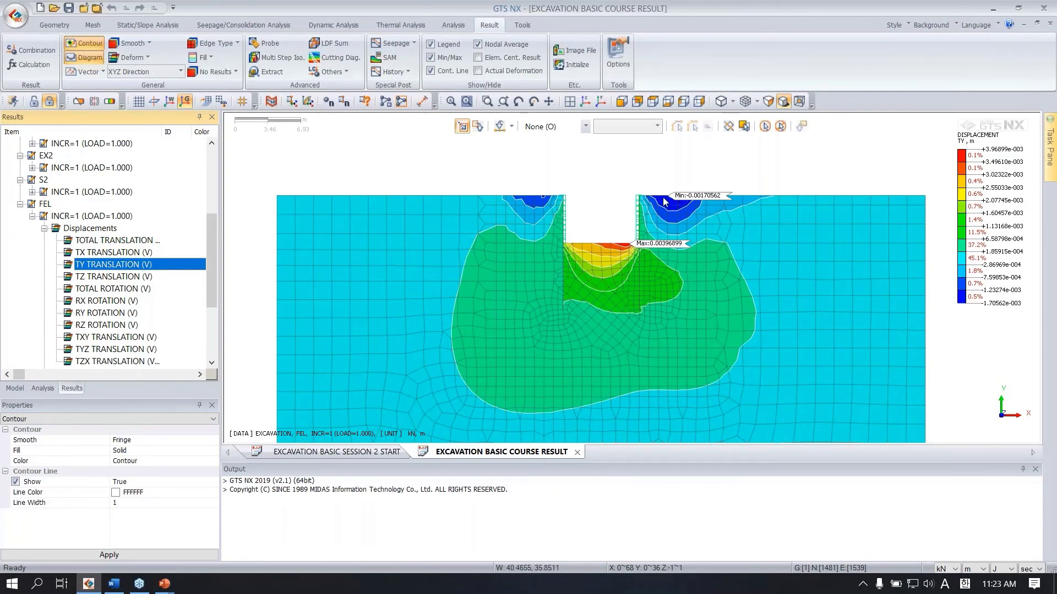
scroll(673, 196, up, 4)
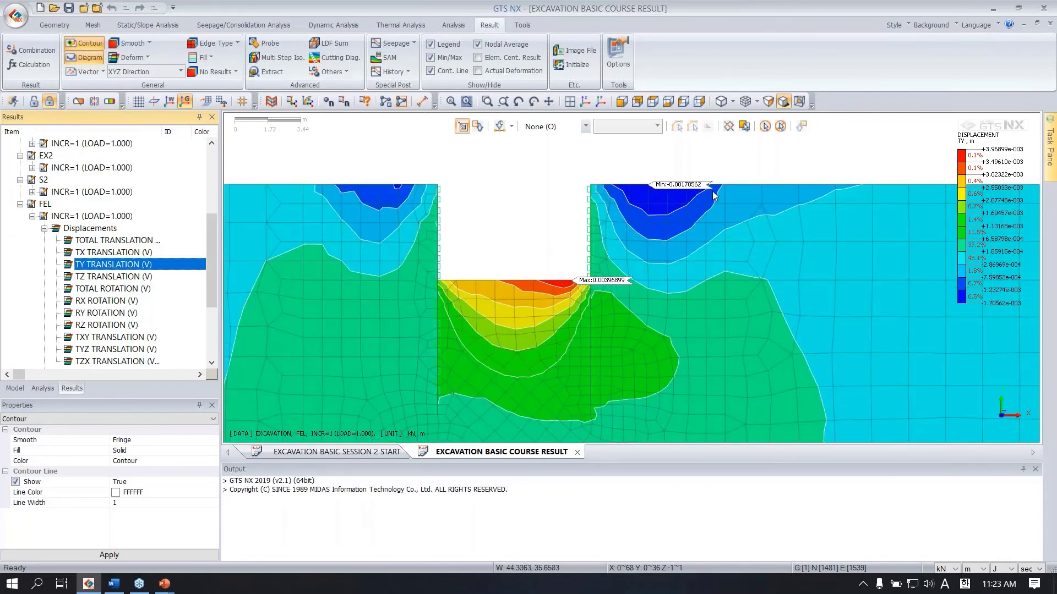
click(968, 569)
click(974, 524)
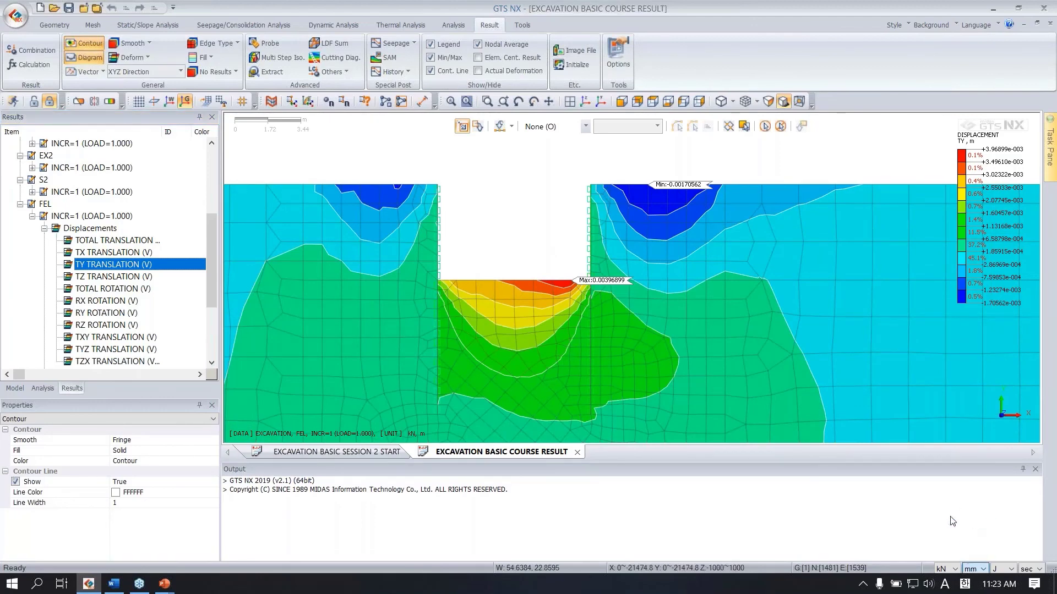
scroll(692, 190, down, 3)
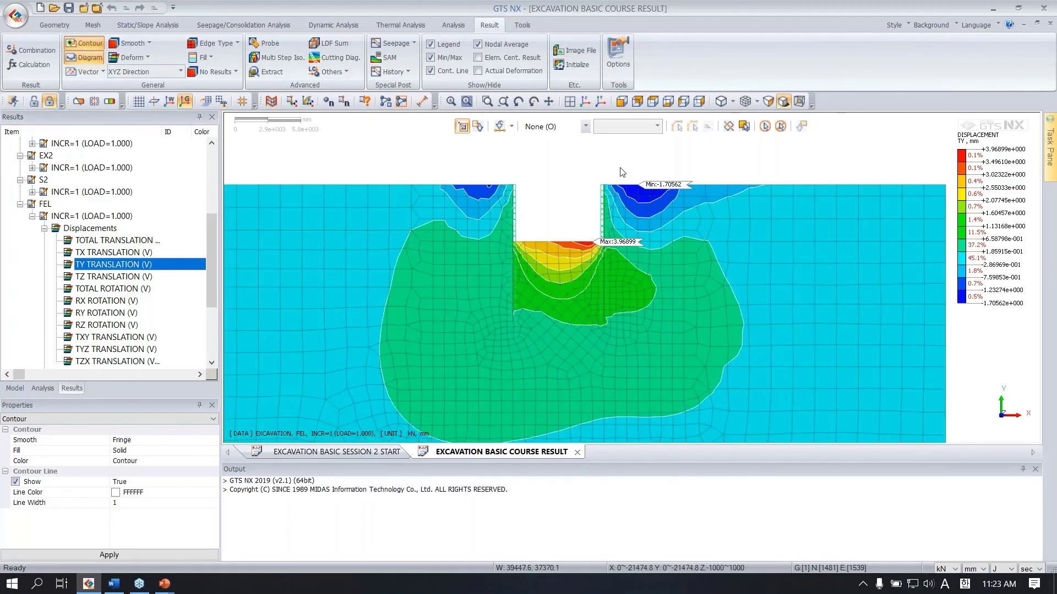
click(341, 57)
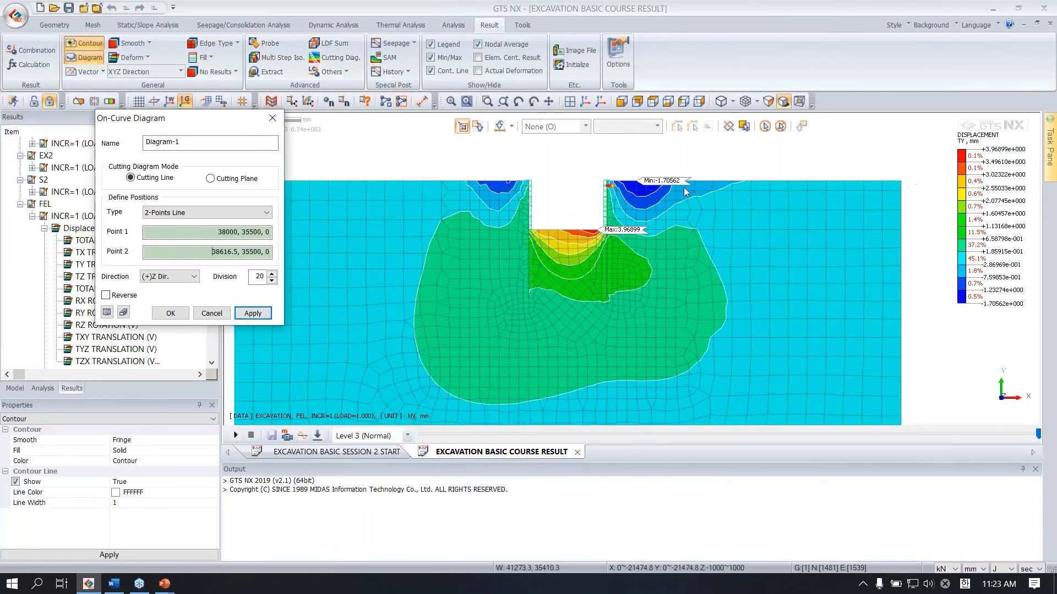
click(604, 187)
click(899, 181)
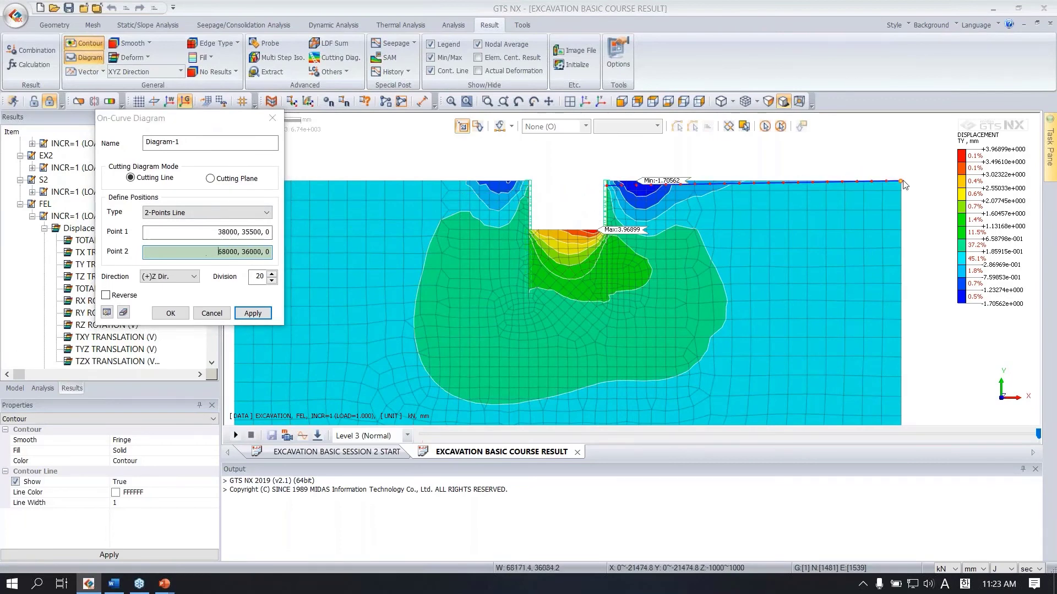
click(253, 313)
key(Escape)
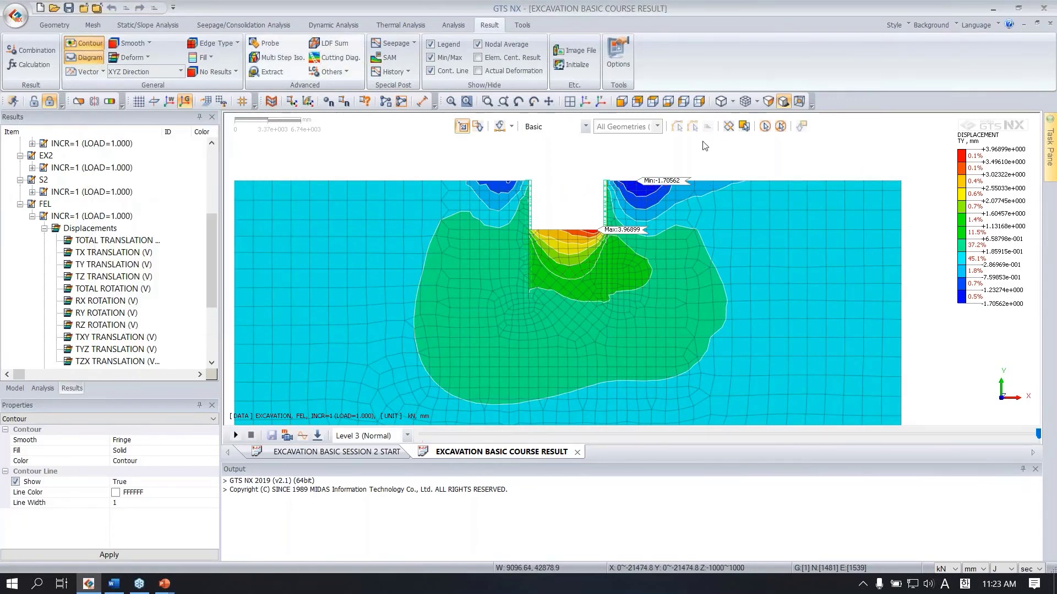
Step: Define a two-point cutting line along the ground surface from 38000, 36000, 0 to 68000, 36000, 0, direction (+)Y, and preview its diagram
click(336, 58)
click(606, 182)
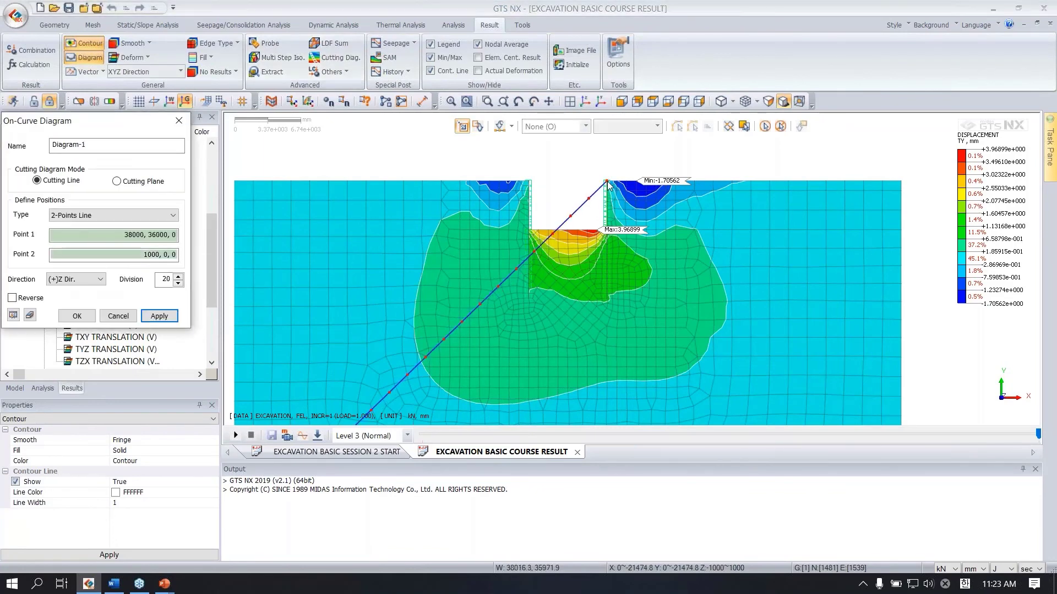
click(899, 182)
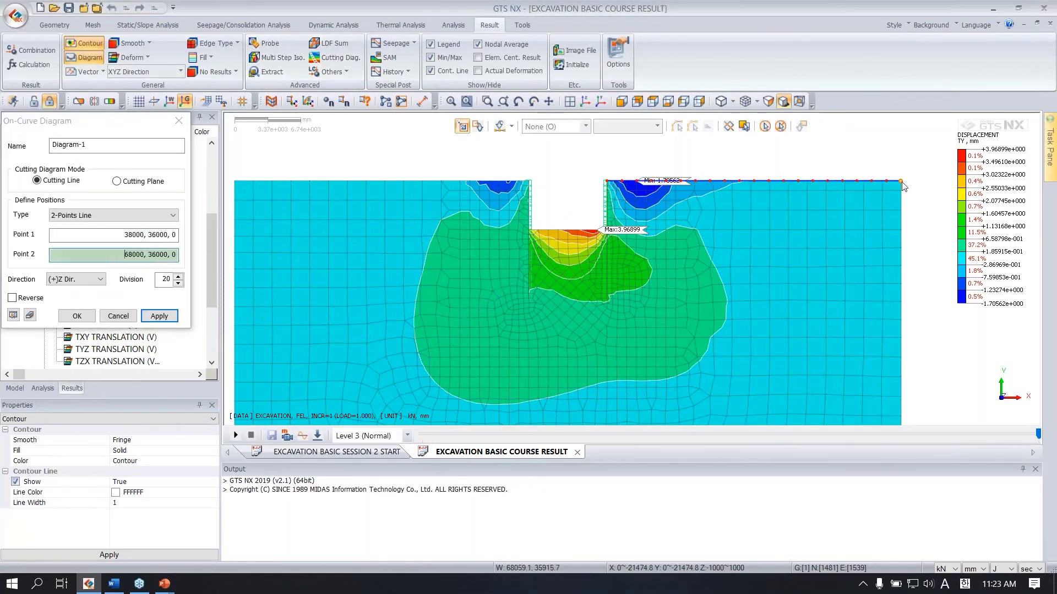
click(100, 279)
click(63, 293)
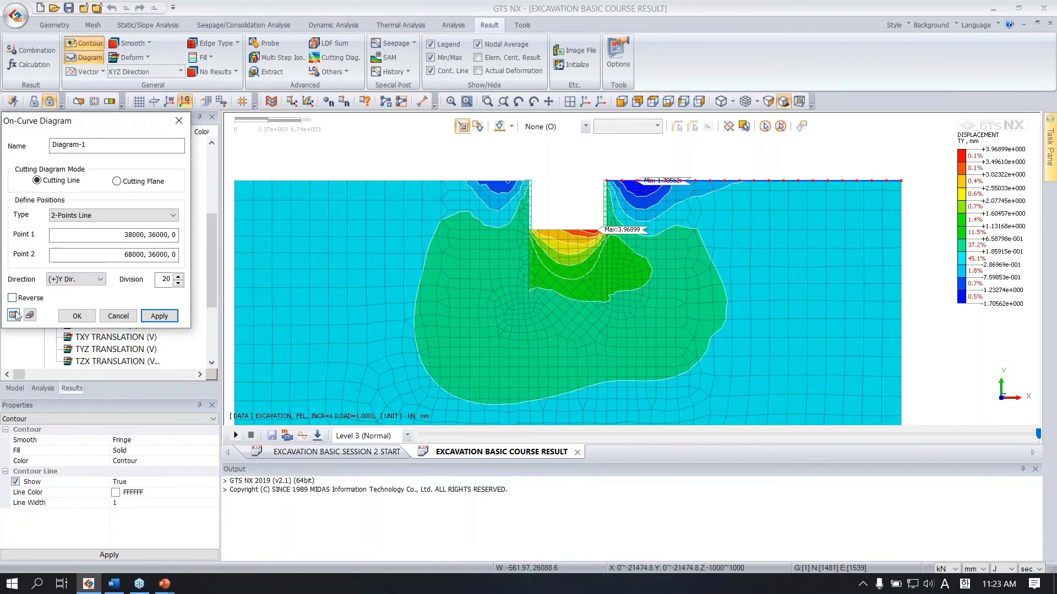
click(13, 315)
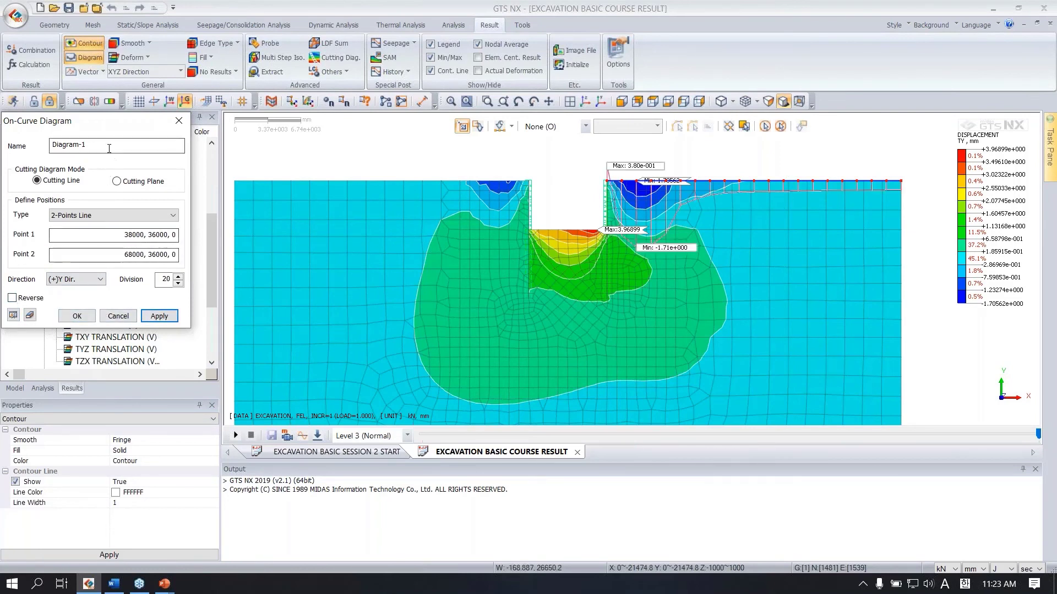
Step: Name the on-curve diagram R.SETTLEMENT and create it
drag(177, 144, 47, 149)
text(R.SETTLEMENT)
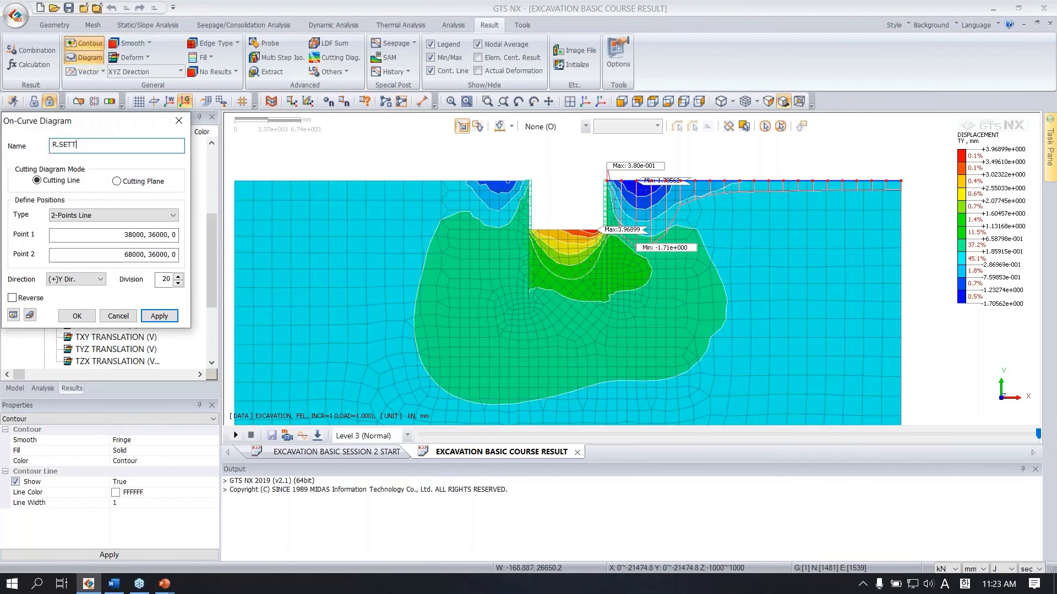
click(77, 316)
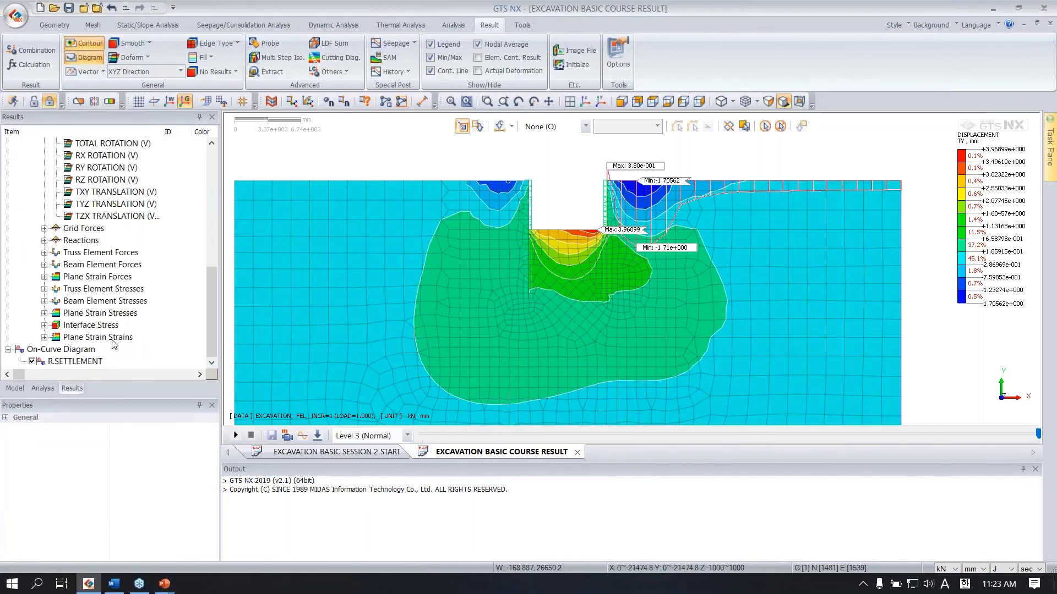
Step: Examine the coordinates and values in the R.SETTLEMENT diagram's table, and return to the displacement contour view
click(88, 361)
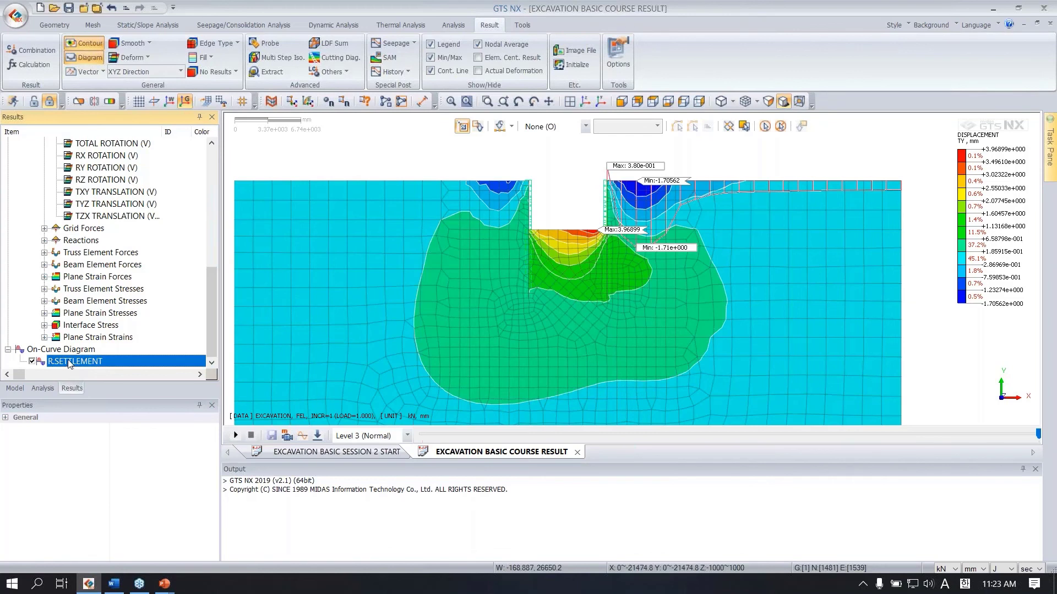
right_click(68, 361)
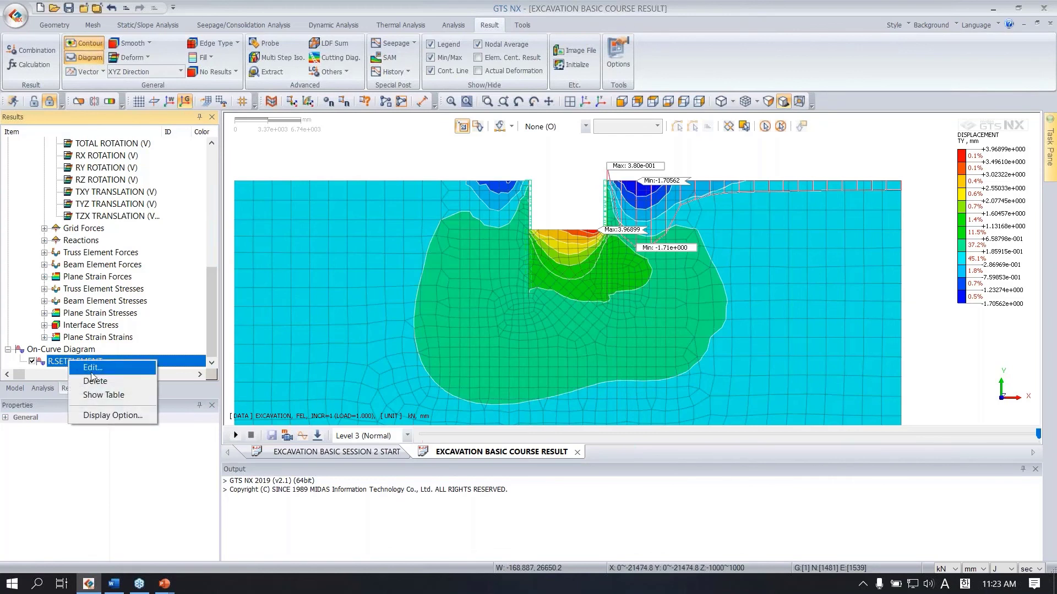
click(123, 397)
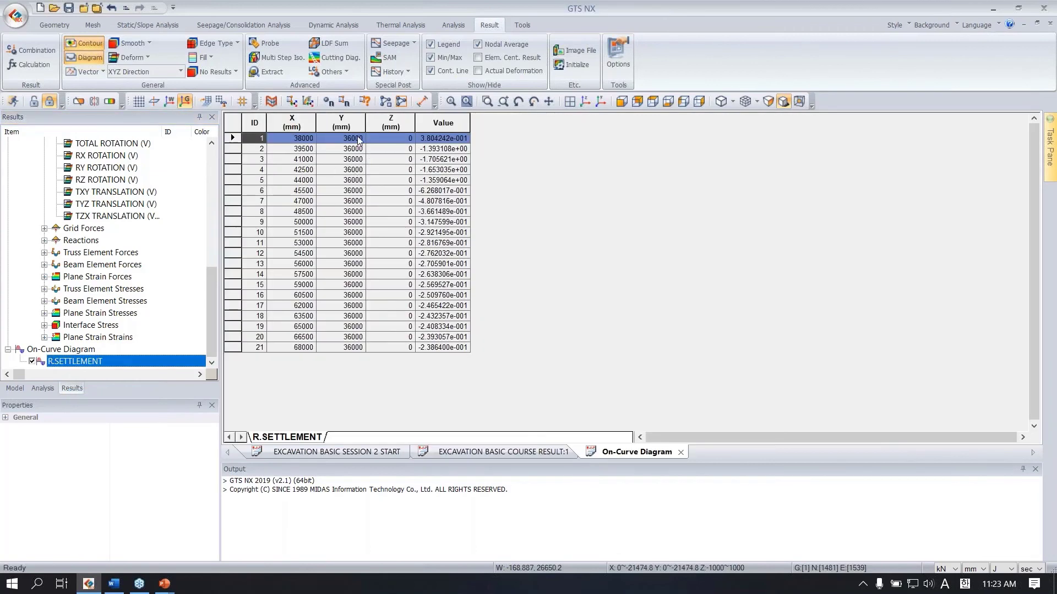
mouse_move(450, 123)
mouse_down()
mouse_move(392, 123)
mouse_move(450, 123)
mouse_up()
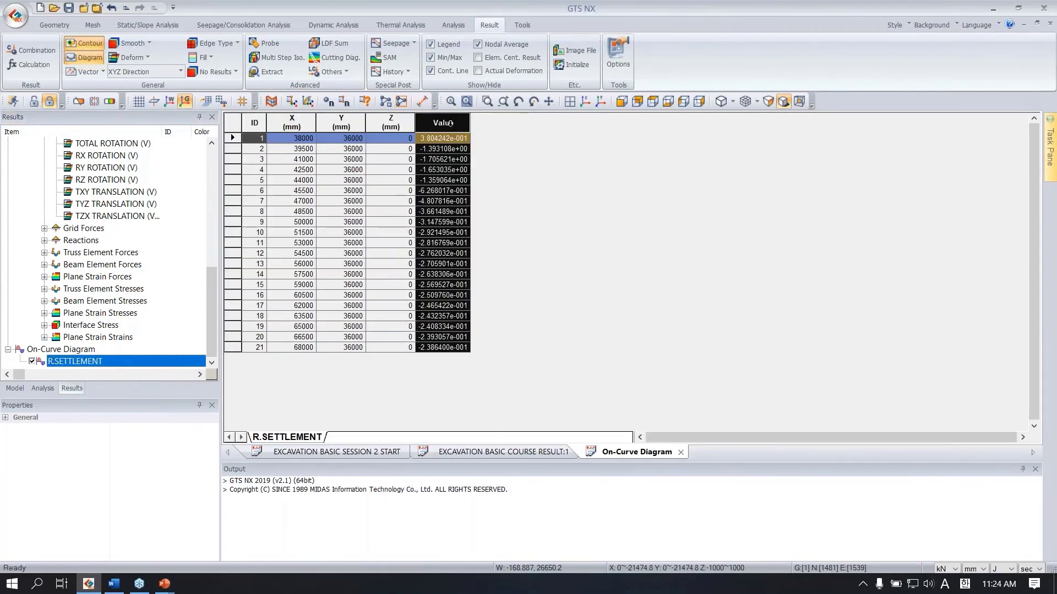
click(300, 128)
click(424, 127)
click(474, 458)
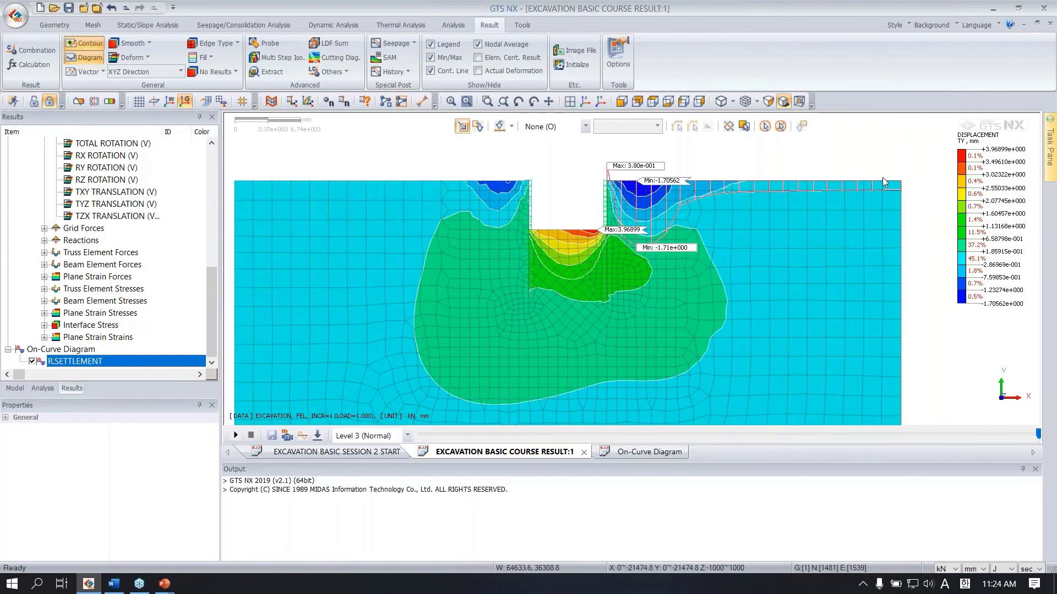
Step: Check the division setting in the R.SETTLEMENT diagram's definition and close it without changes
right_click(84, 363)
click(102, 369)
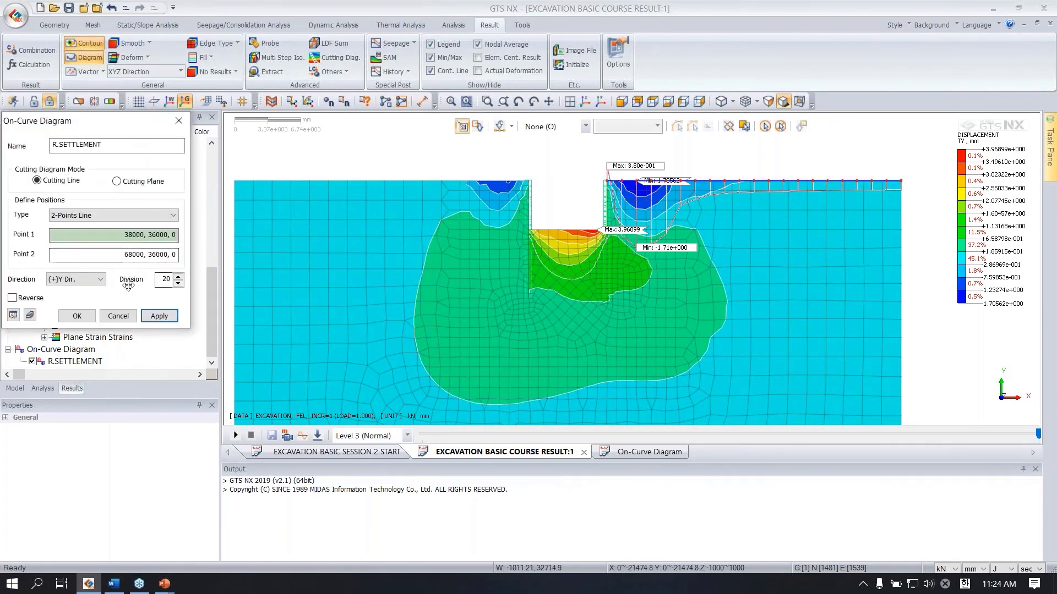
double_click(165, 279)
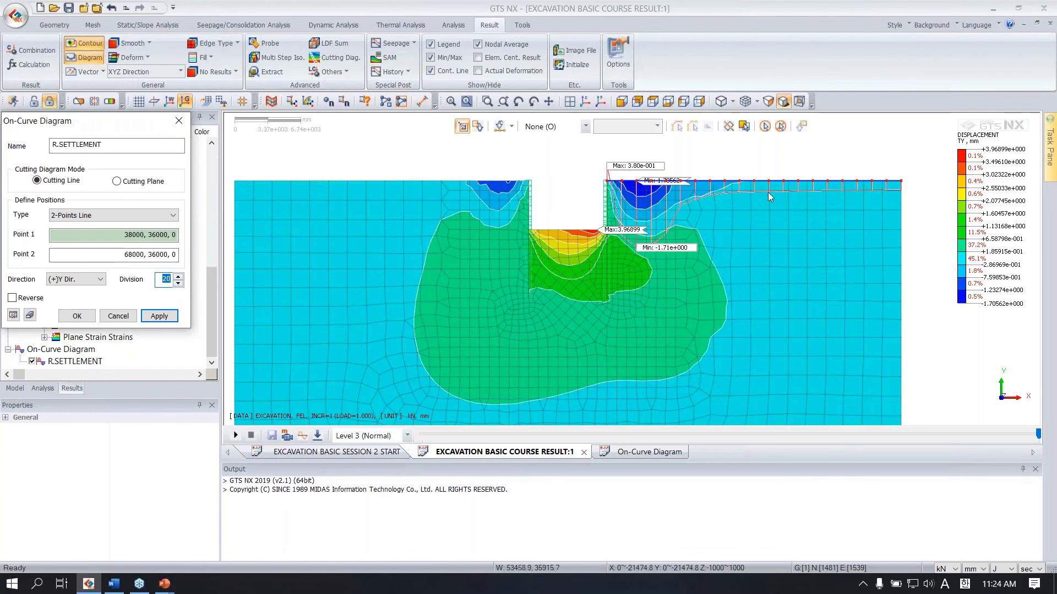
click(209, 259)
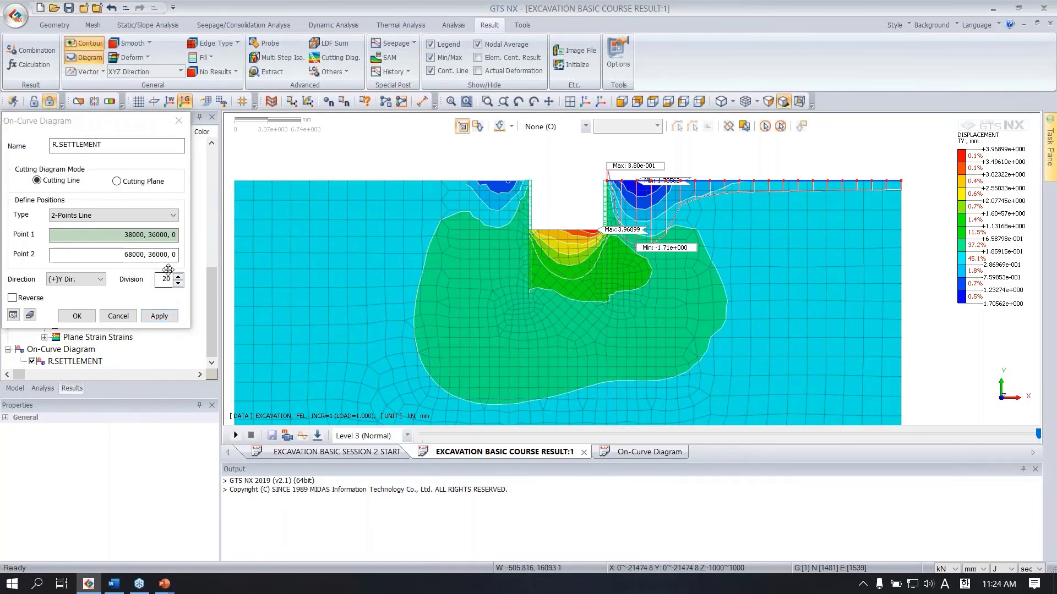
click(119, 316)
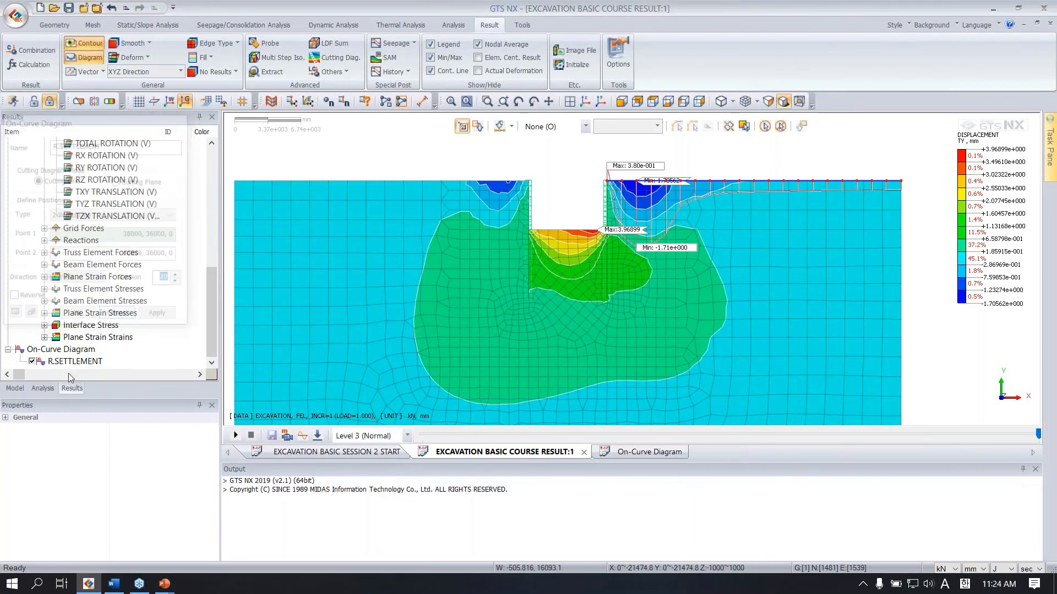
Step: Show the R.SETTLEMENT table again and select its entire contents
right_click(77, 361)
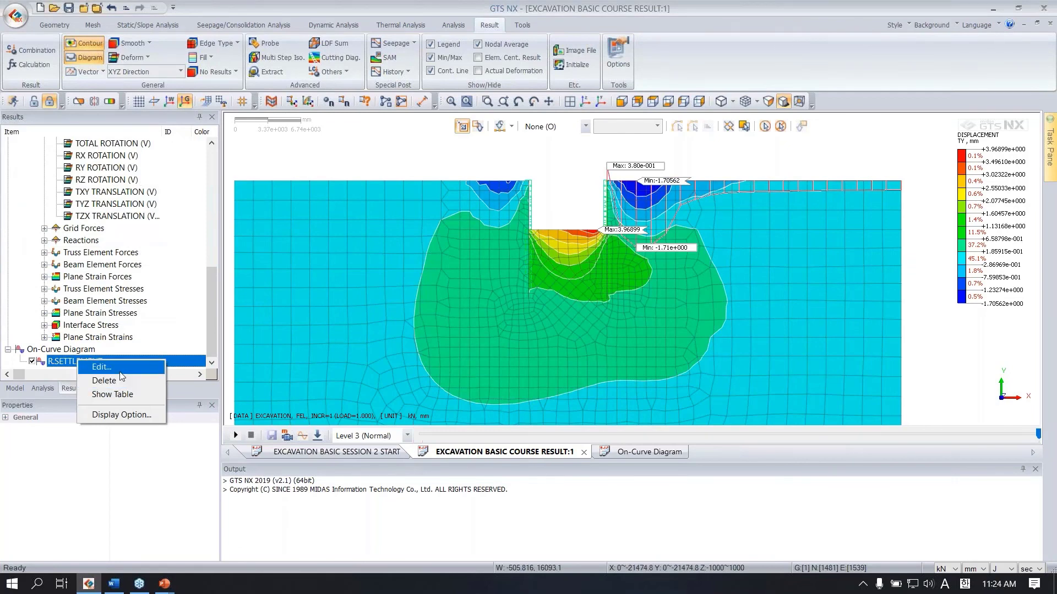
click(121, 396)
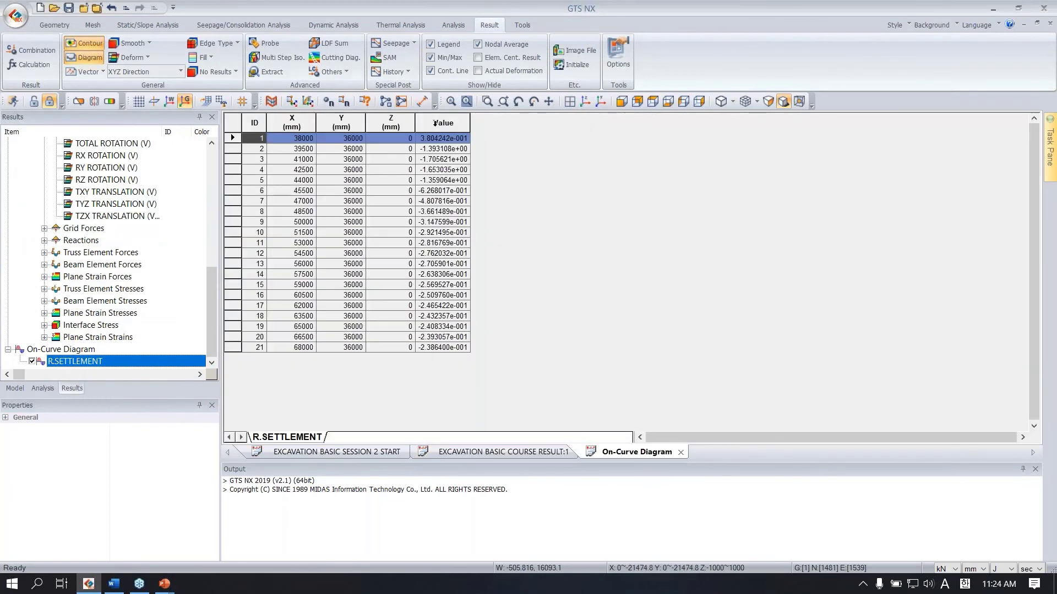
click(237, 128)
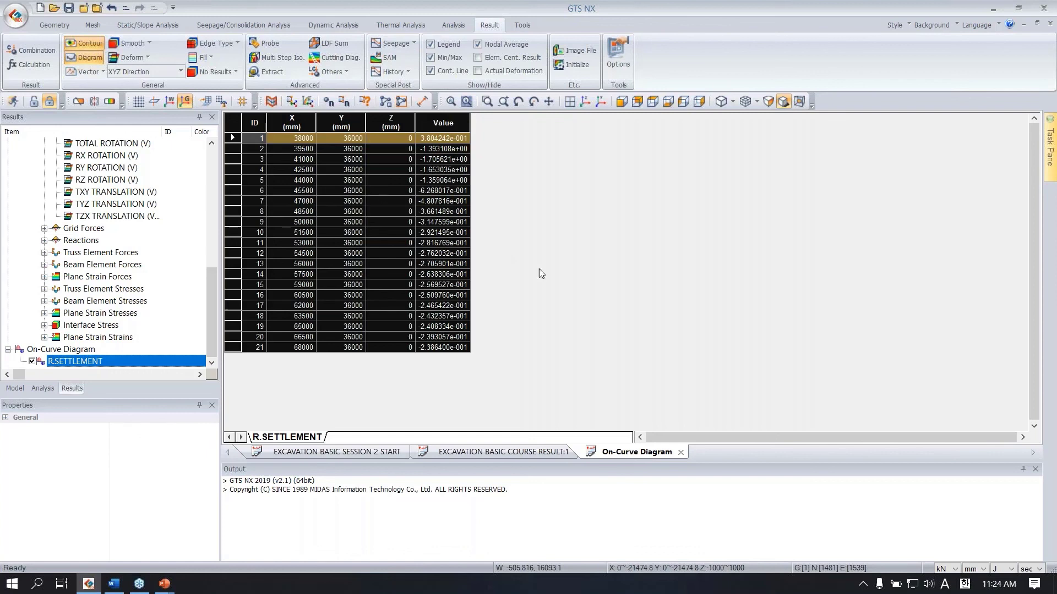
Step: Return to the FEL displacement contour view and hide the R.SETTLEMENT diagram
click(480, 455)
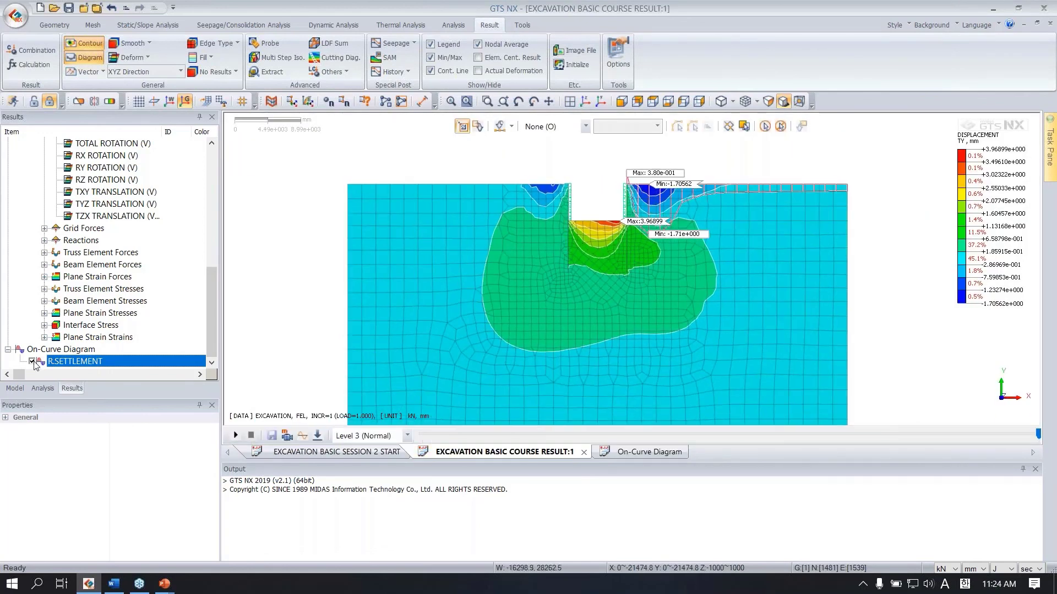
click(32, 362)
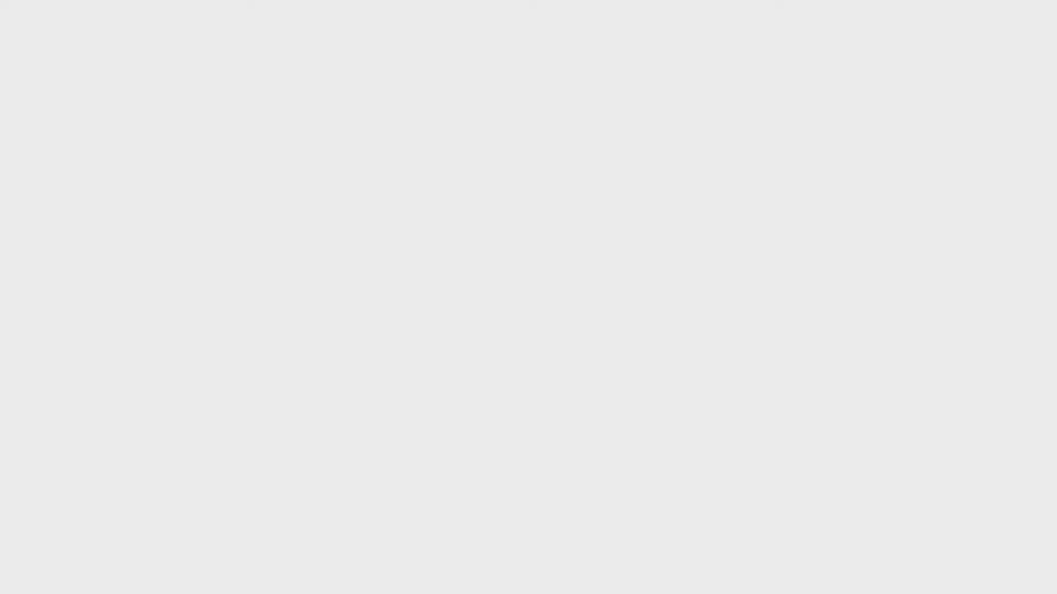